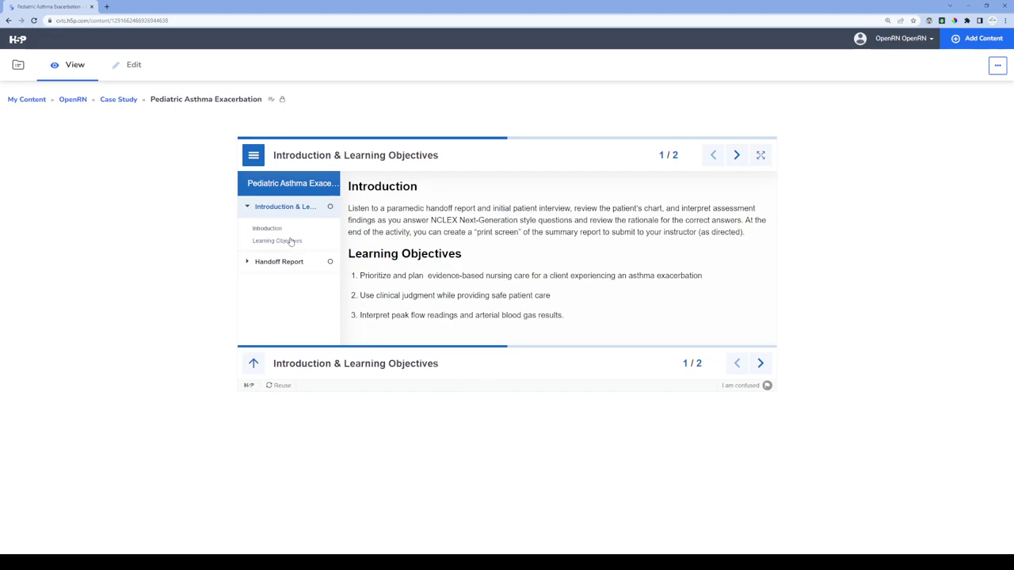
# Go to the book's Handoff Report page and play its video.
pyautogui.click(250, 211)
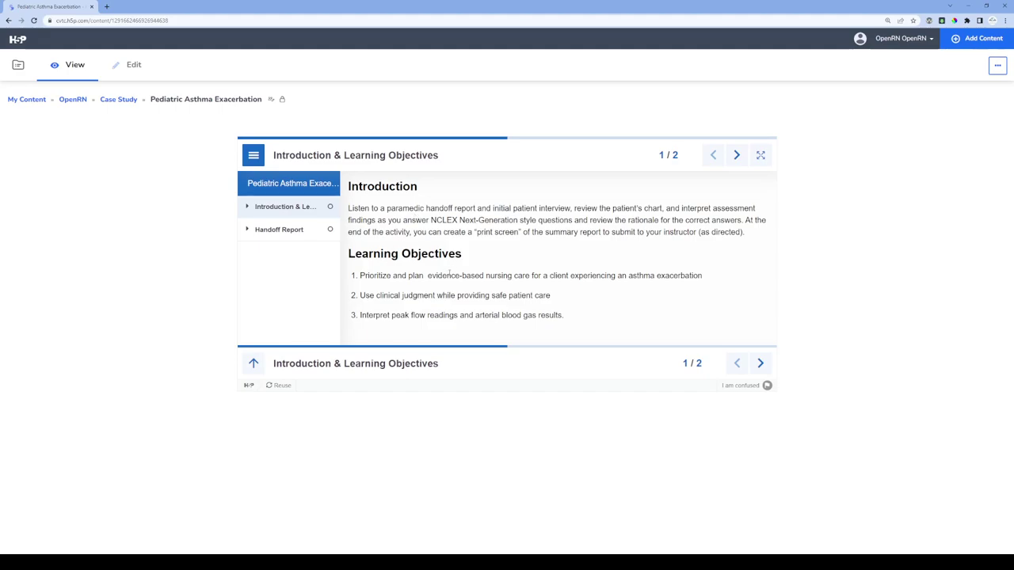
pyautogui.click(270, 231)
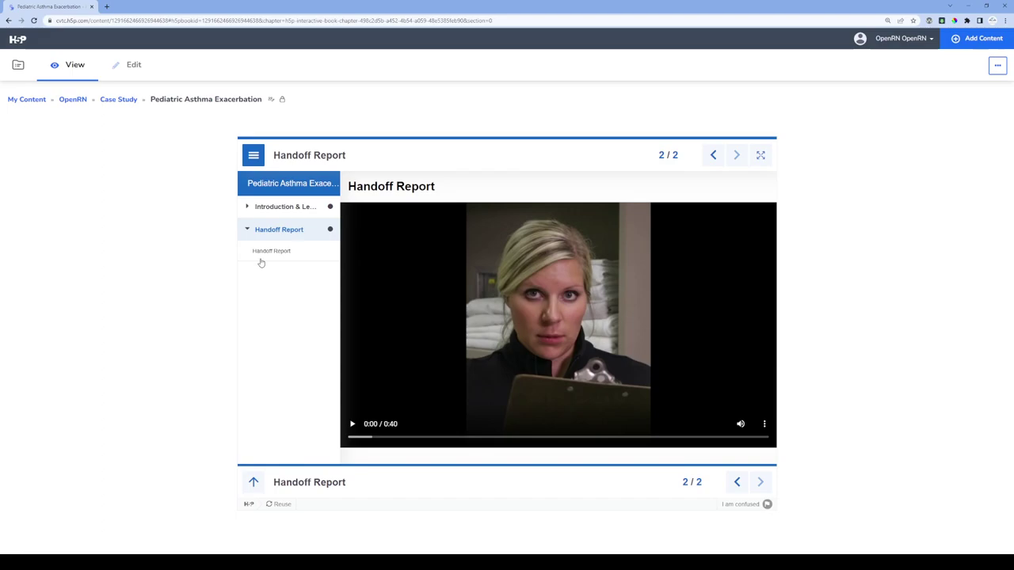
pyautogui.click(353, 425)
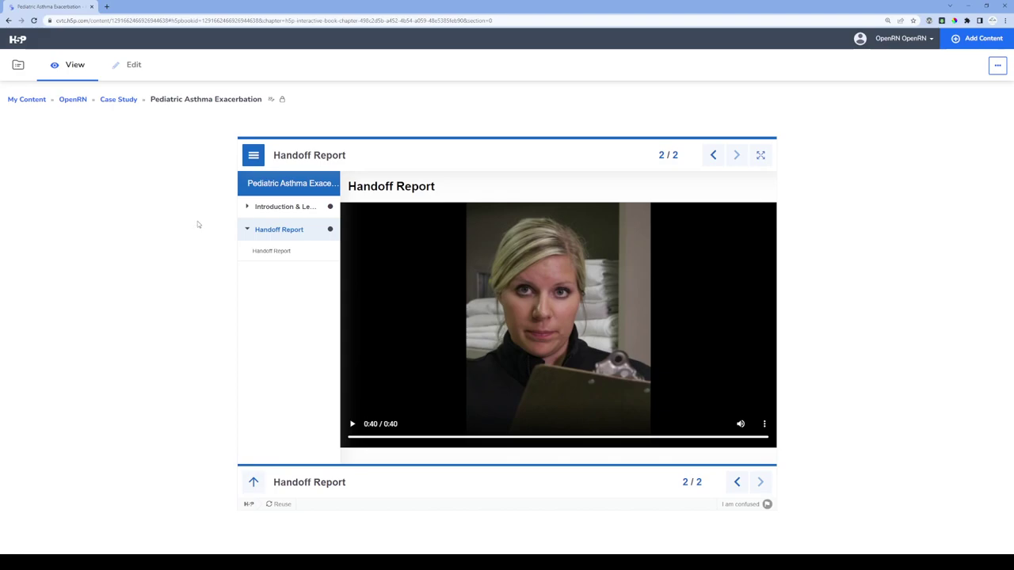
# Open the book for editing, go to the Handoff Report page, and collapse its header text and video elements.
pyautogui.click(129, 67)
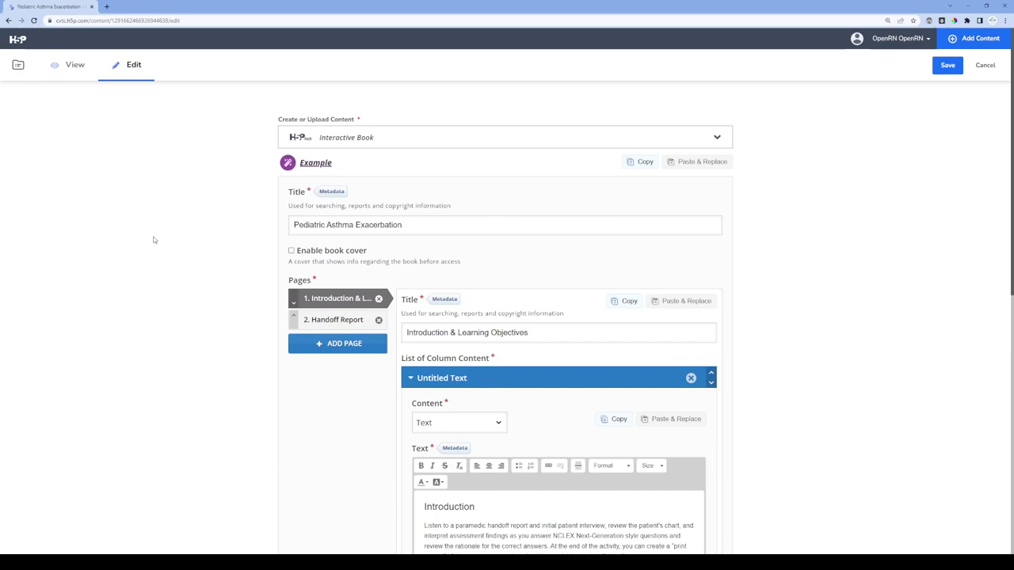
pyautogui.scroll(-1, 154, 239)
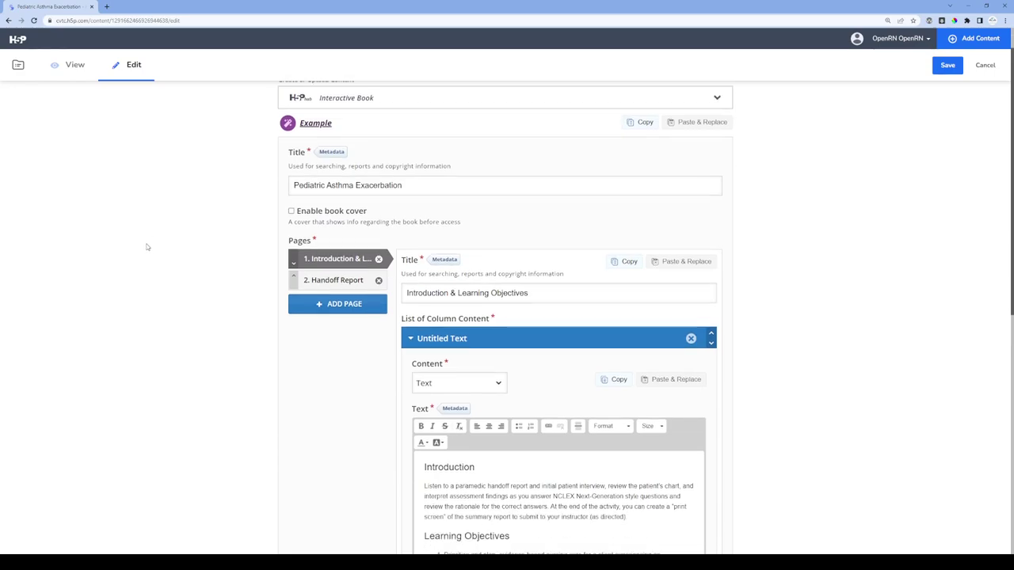
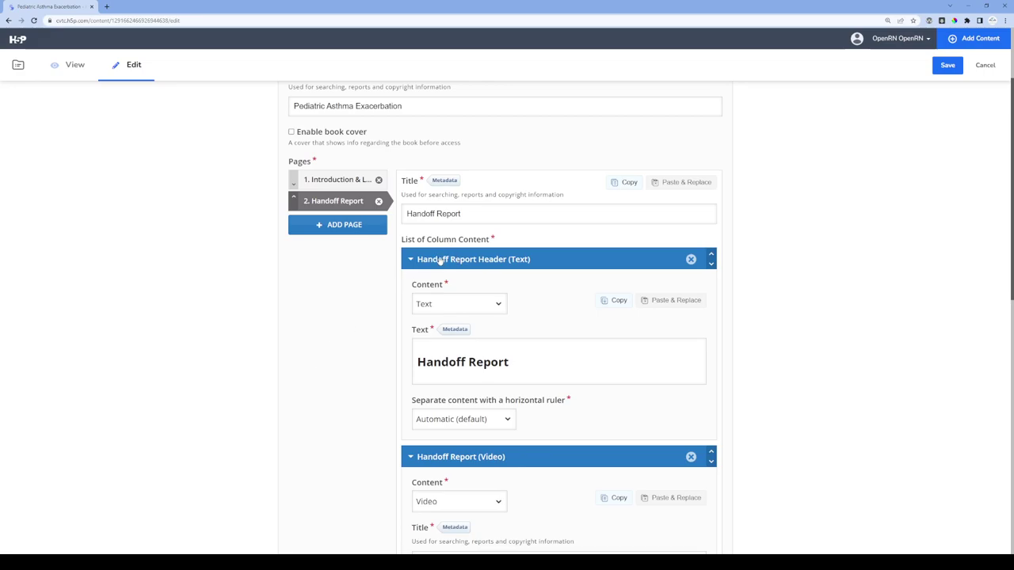
pyautogui.click(410, 259)
pyautogui.click(447, 262)
pyautogui.click(455, 261)
pyautogui.scroll(-1, 468, 362)
pyautogui.scroll(-1, 468, 362)
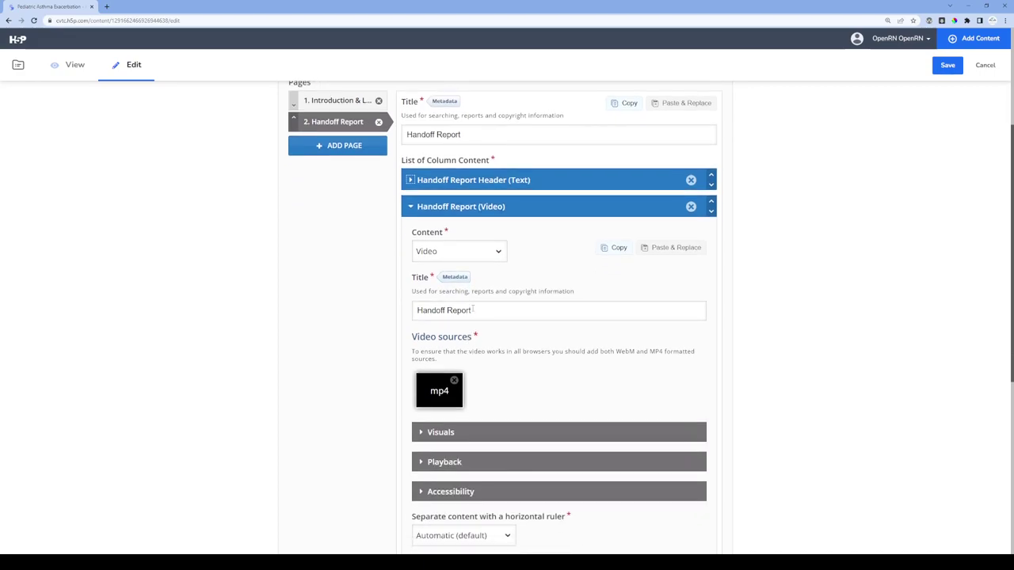
pyautogui.click(431, 207)
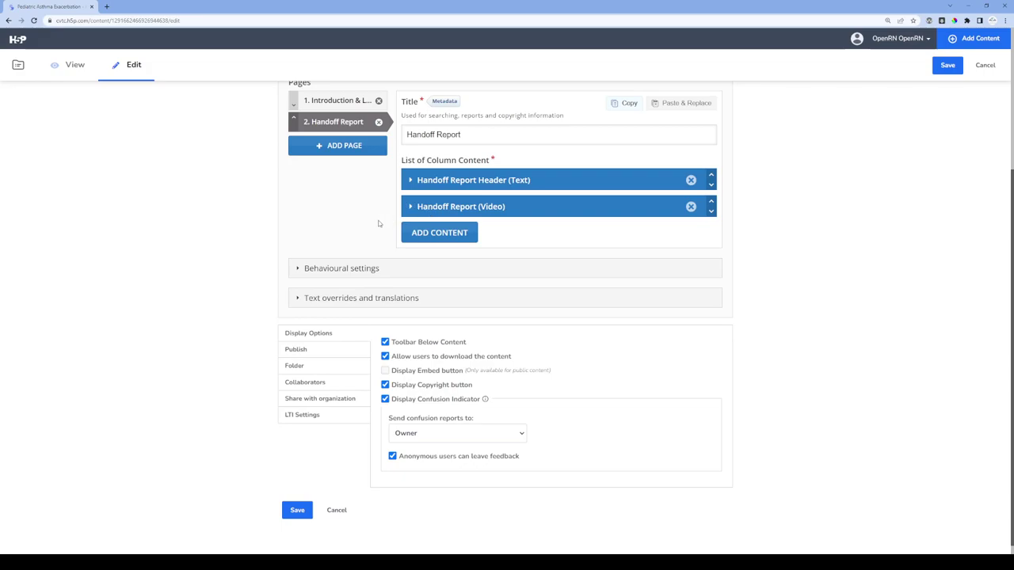
# Add a Drag and Drop content element below the video on the Handoff Report page.
pyautogui.click(457, 235)
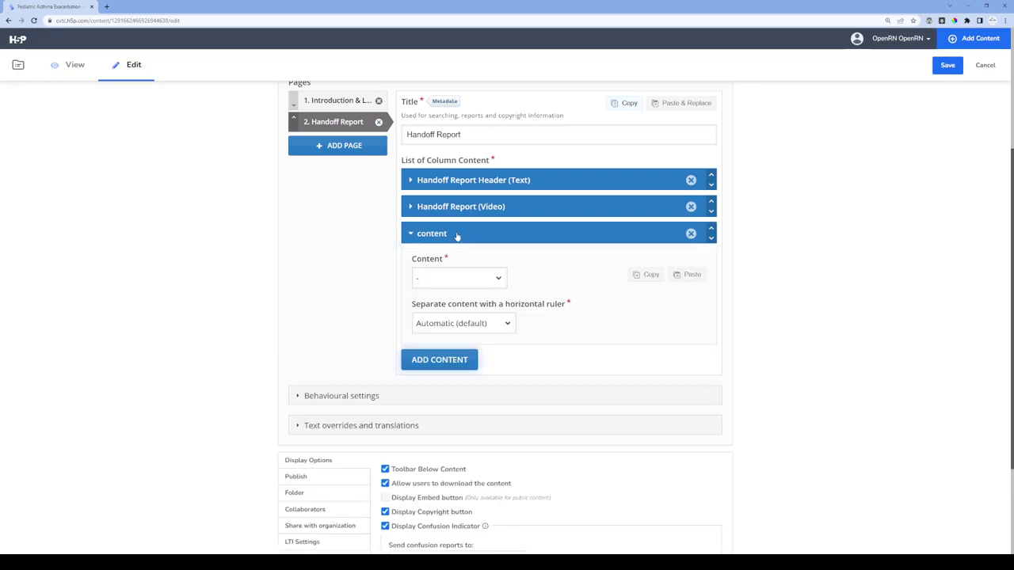
pyautogui.click(487, 280)
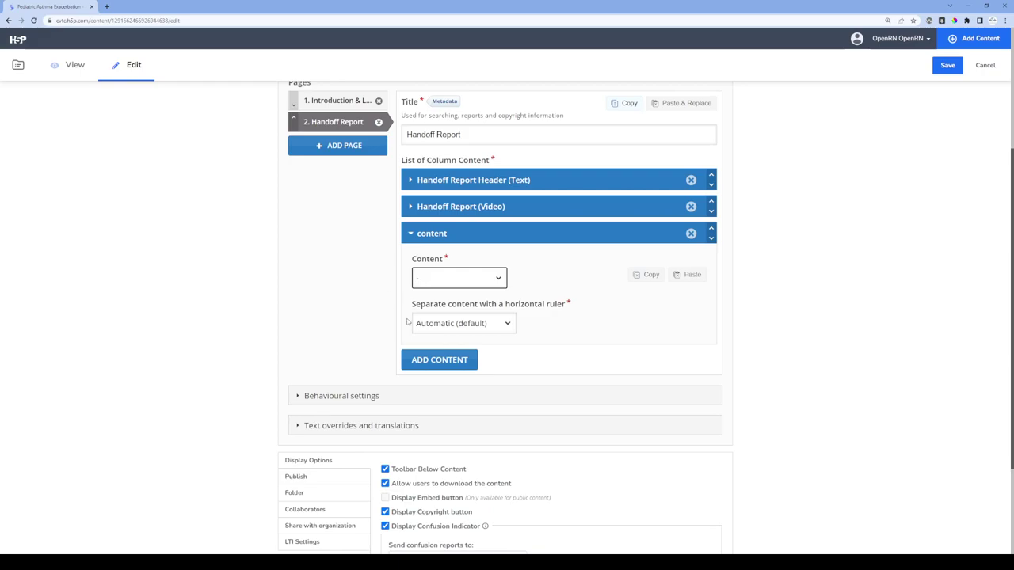
pyautogui.click(454, 404)
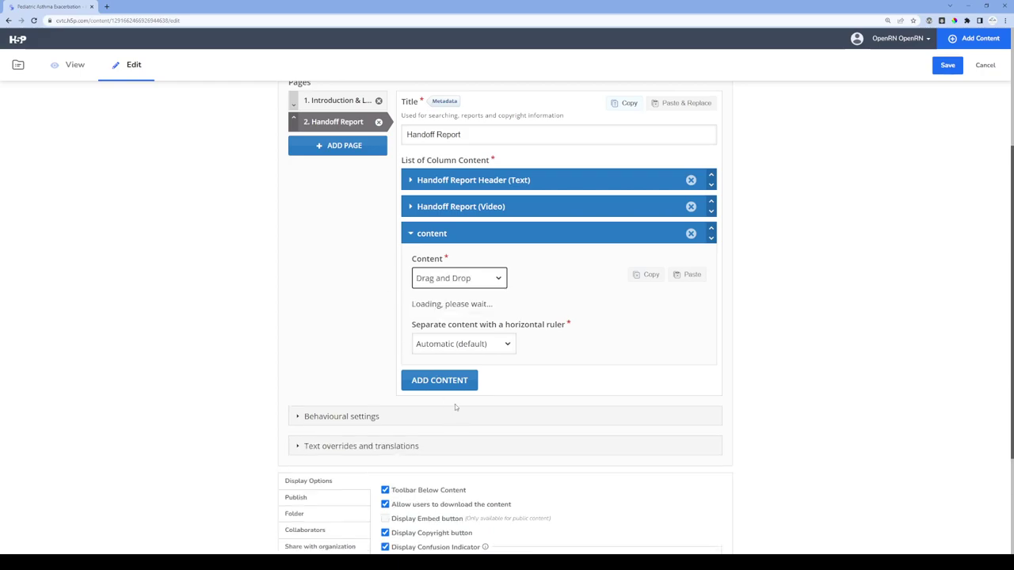
# Title the new Drag and Drop element "Question 1".
pyautogui.scroll(-1, 334, 357)
pyautogui.scroll(-1, 334, 357)
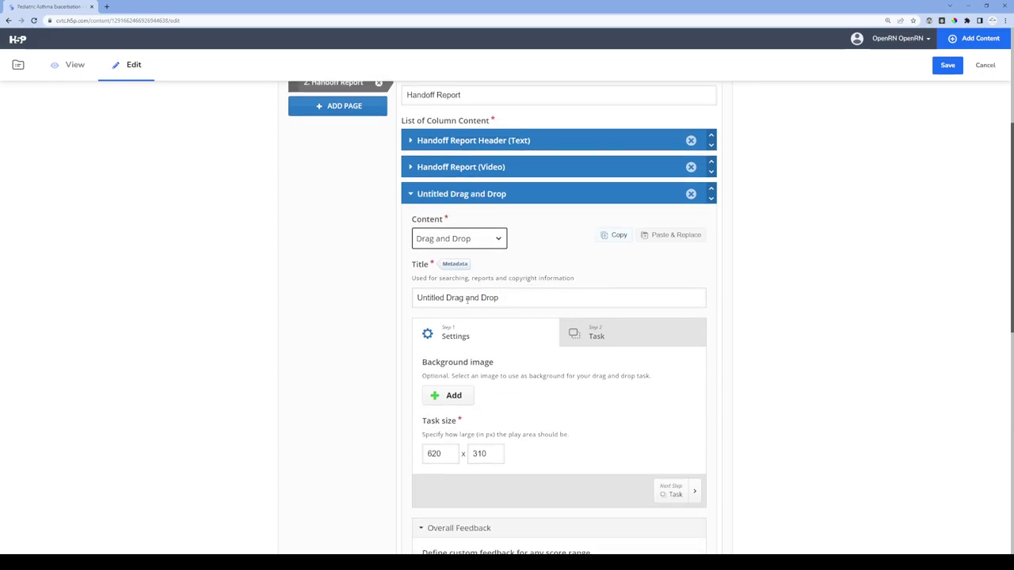
pyautogui.tripleClick(467, 300)
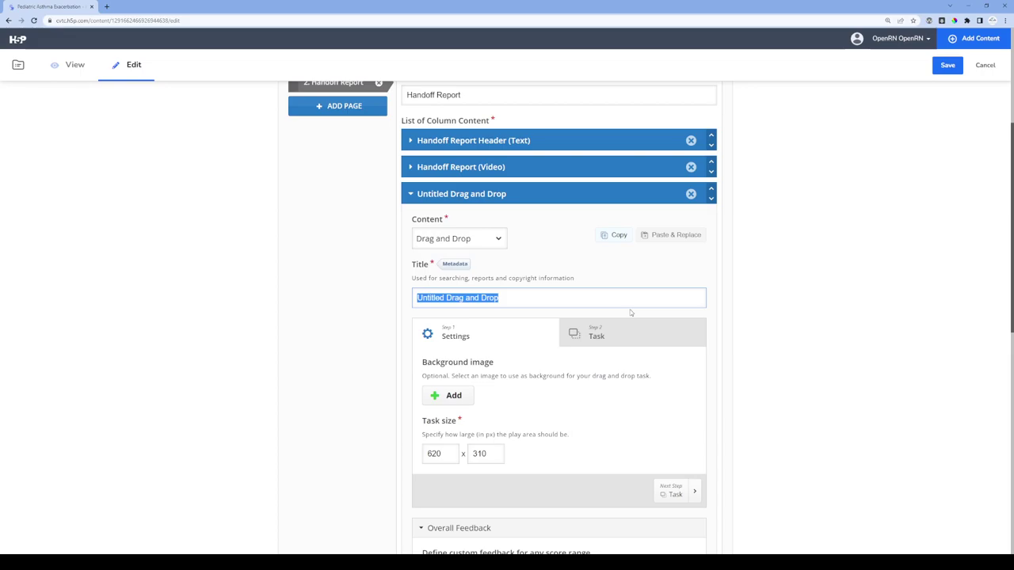
pyautogui.write('Q')
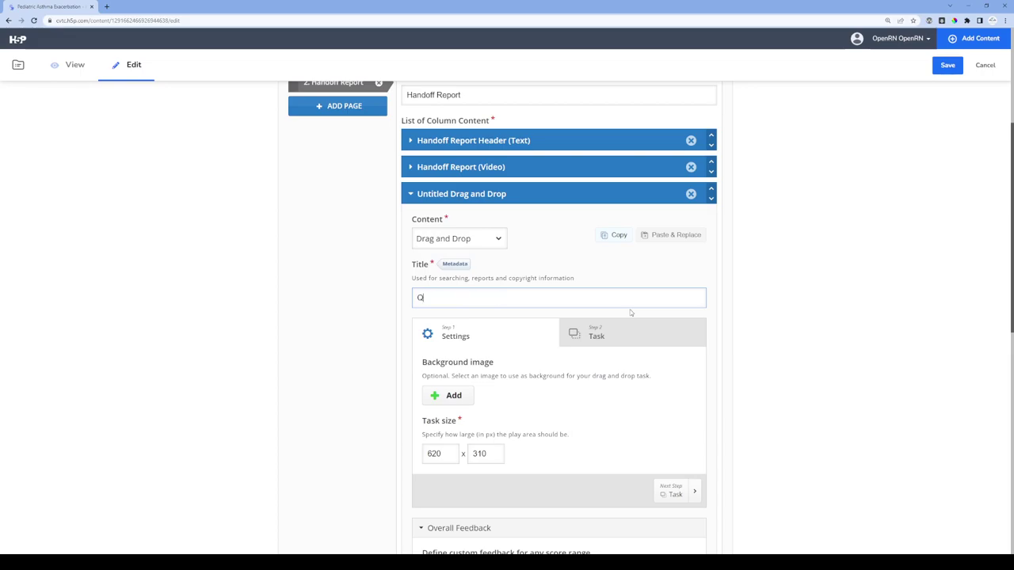
pyautogui.write('uestion 1')
pyautogui.click(365, 308)
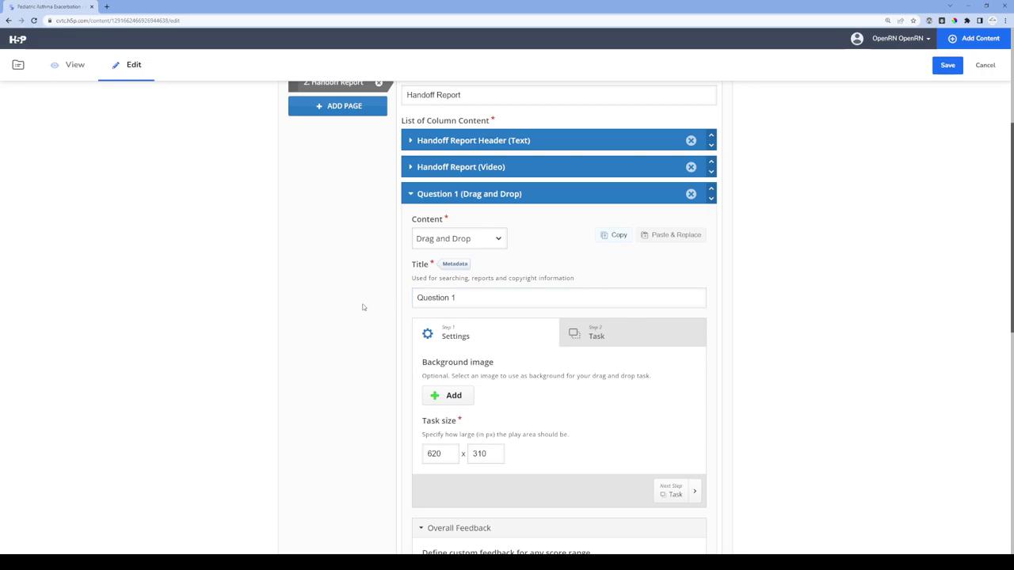
# Add a drop zone labelled "Priority Cues Impacting Immediate Care" to the task of Question 1.
pyautogui.scroll(-1, 555, 372)
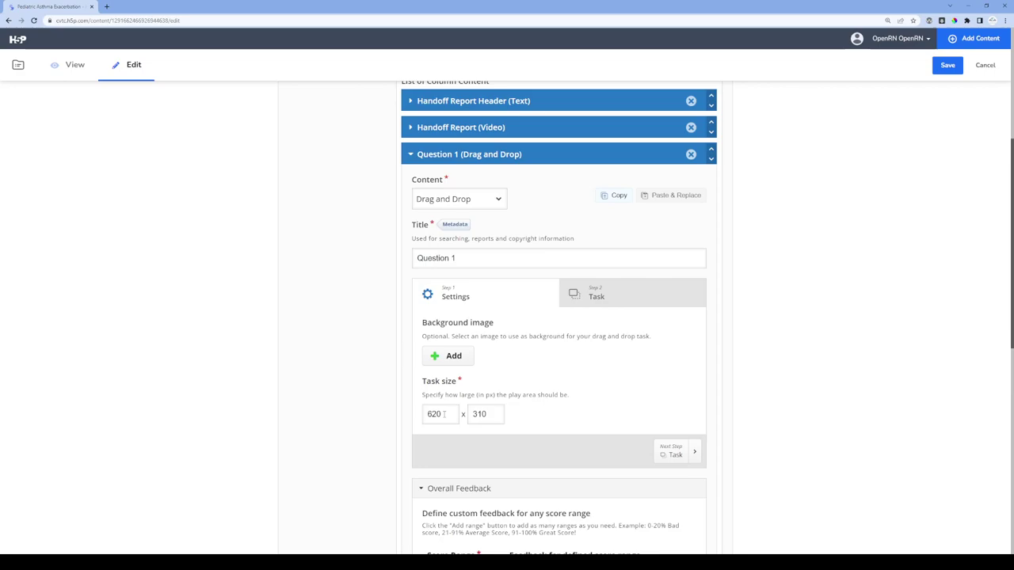
pyautogui.click(599, 299)
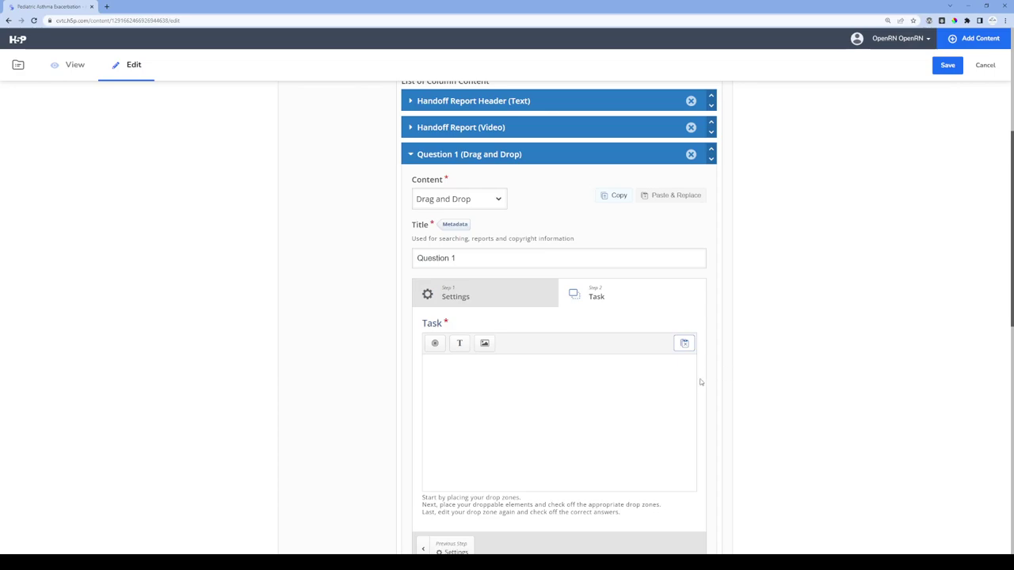
pyautogui.scroll(-1, 684, 385)
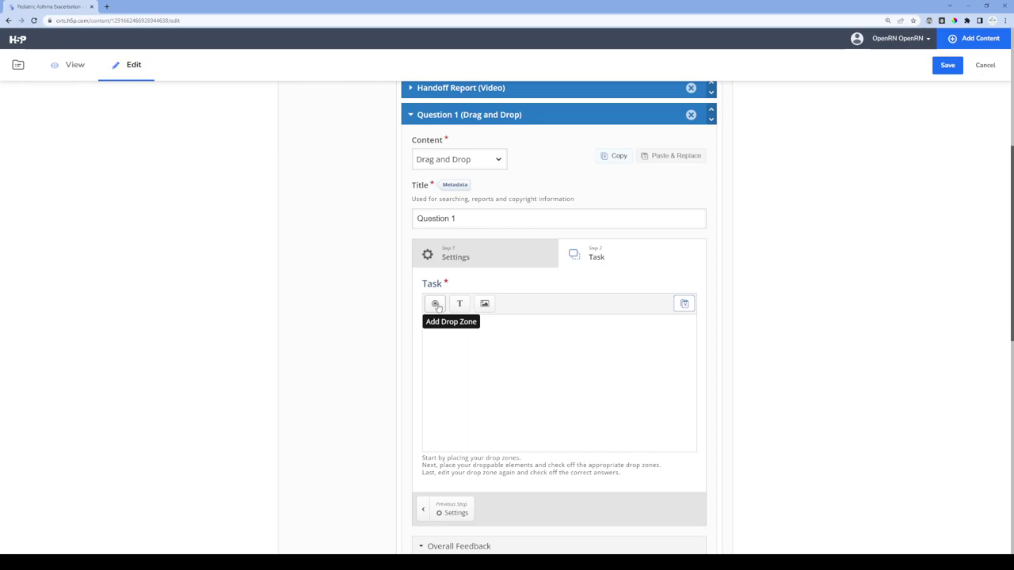
pyautogui.click(435, 308)
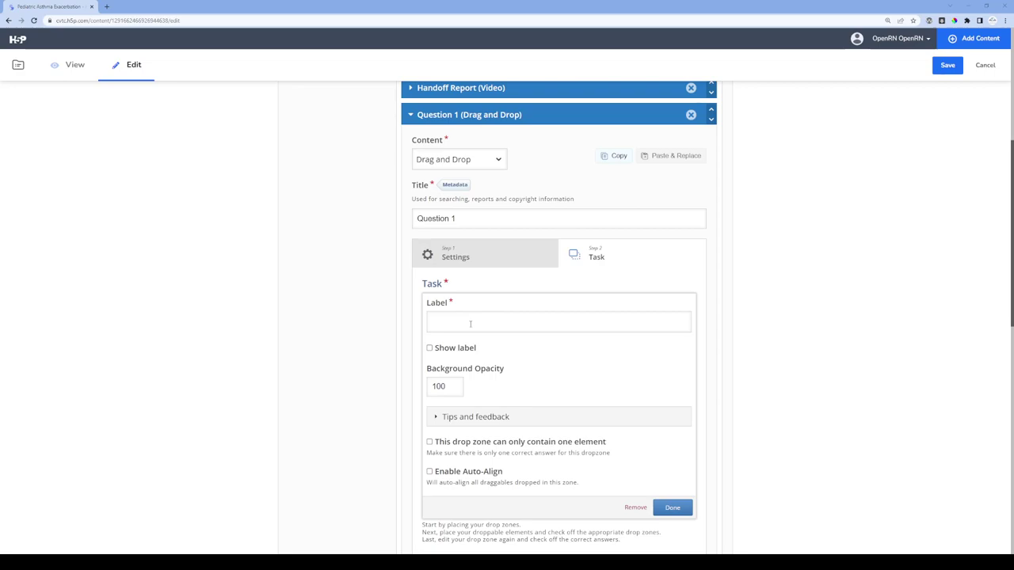
pyautogui.click(470, 324)
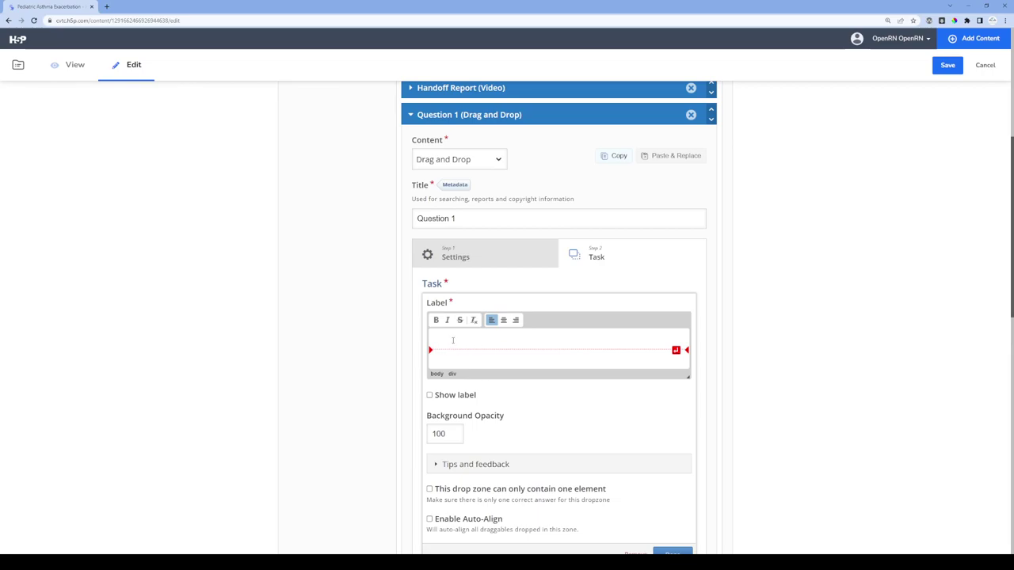
pyautogui.write('Priority Cues Impacting Immediate Care')
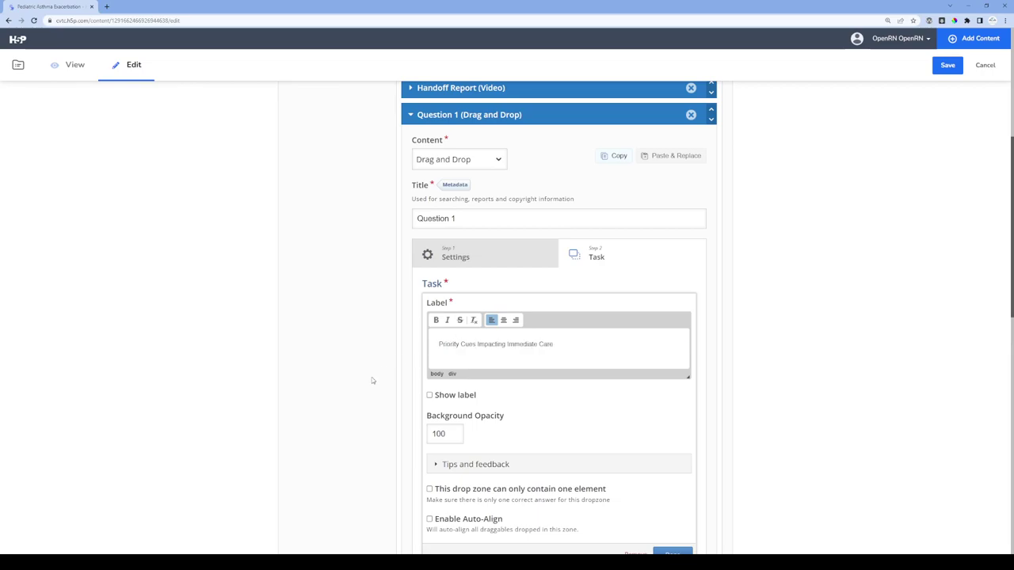
# Show the drop zone's label, view its tips and feedback options, enable auto-align and finish the drop zone's settings.
pyautogui.scroll(-1, 559, 331)
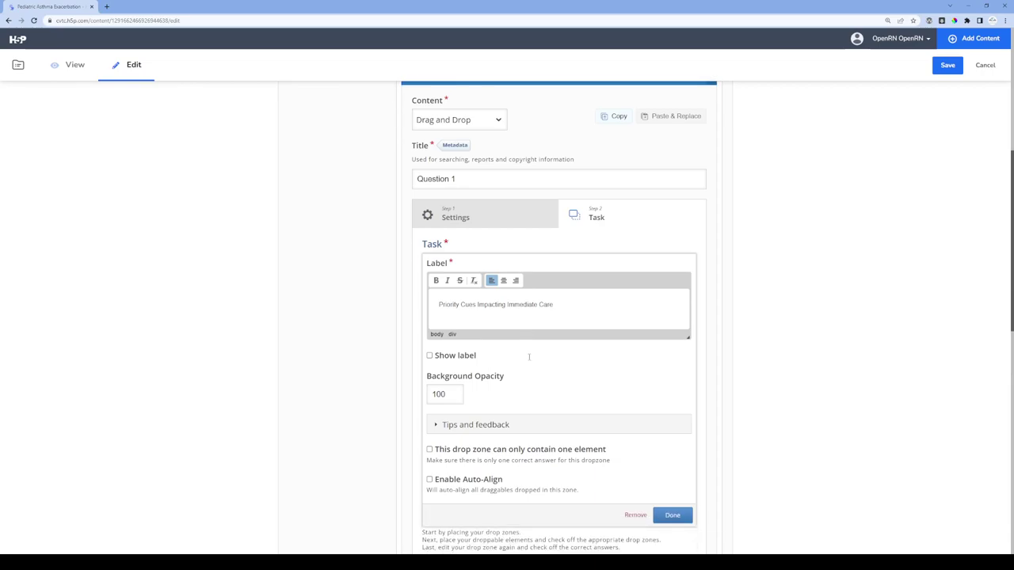
pyautogui.click(429, 356)
pyautogui.scroll(-1, 469, 381)
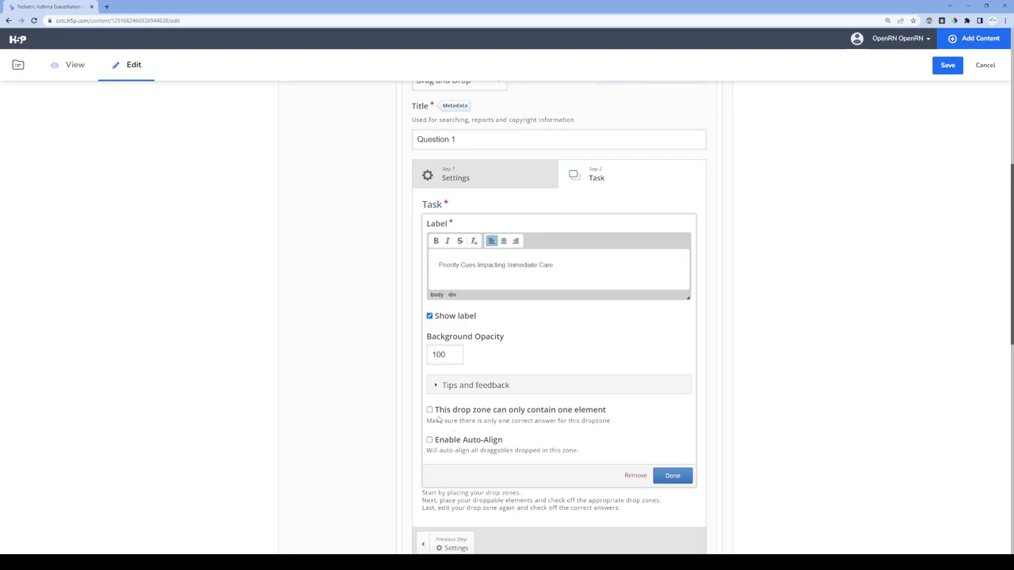
pyautogui.click(437, 387)
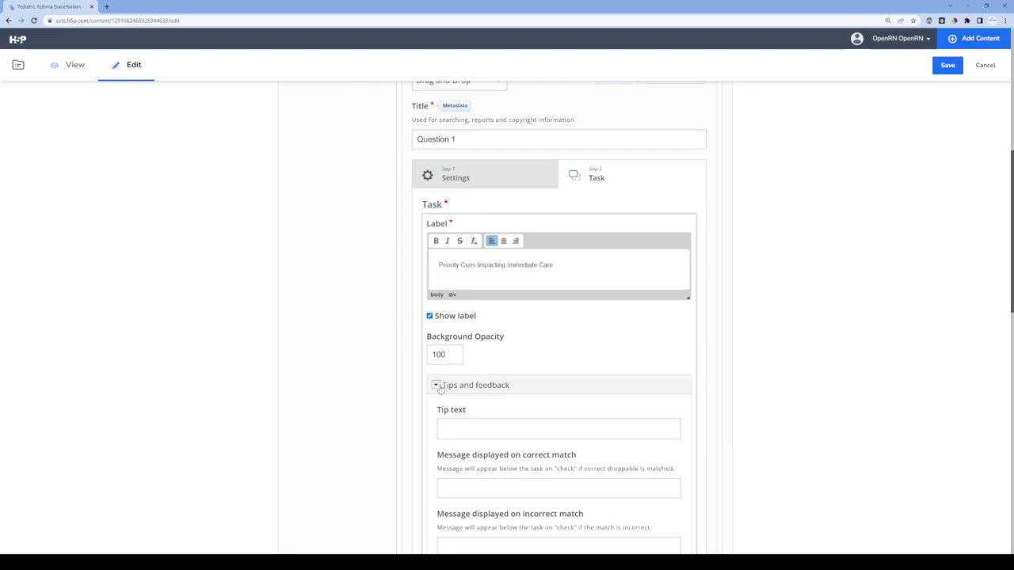
pyautogui.scroll(-3, 440, 387)
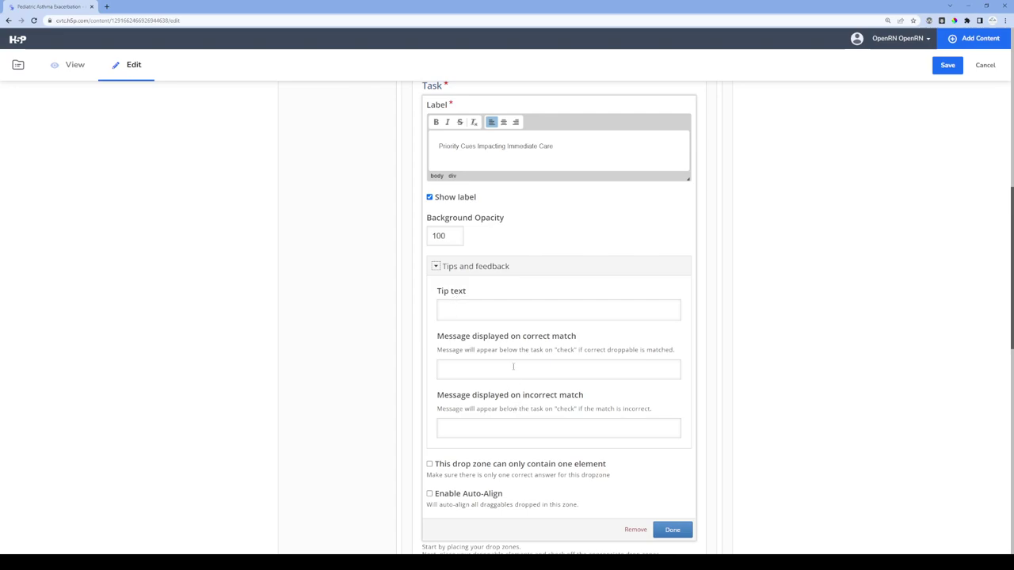
pyautogui.click(454, 270)
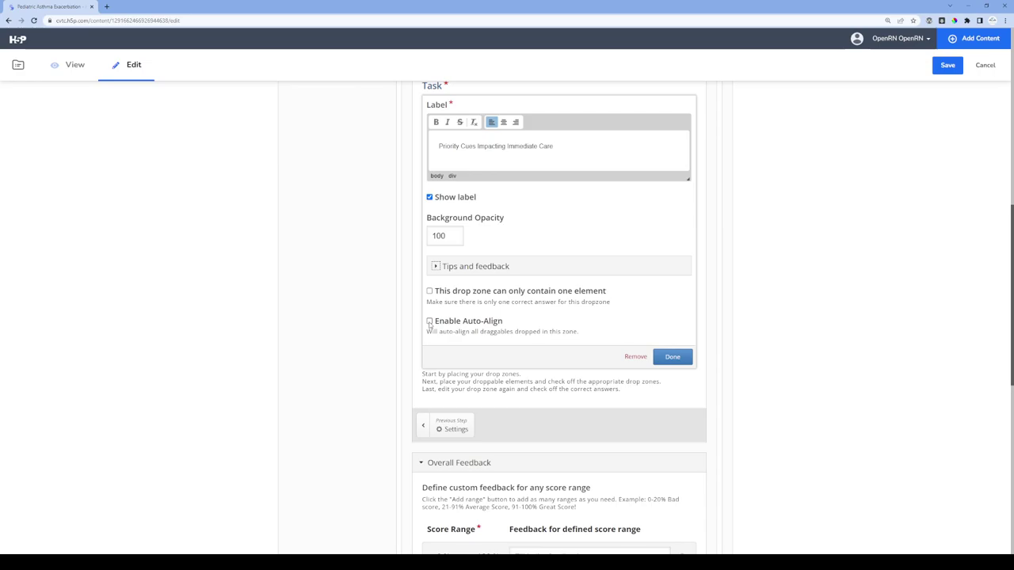
pyautogui.click(429, 322)
pyautogui.click(681, 361)
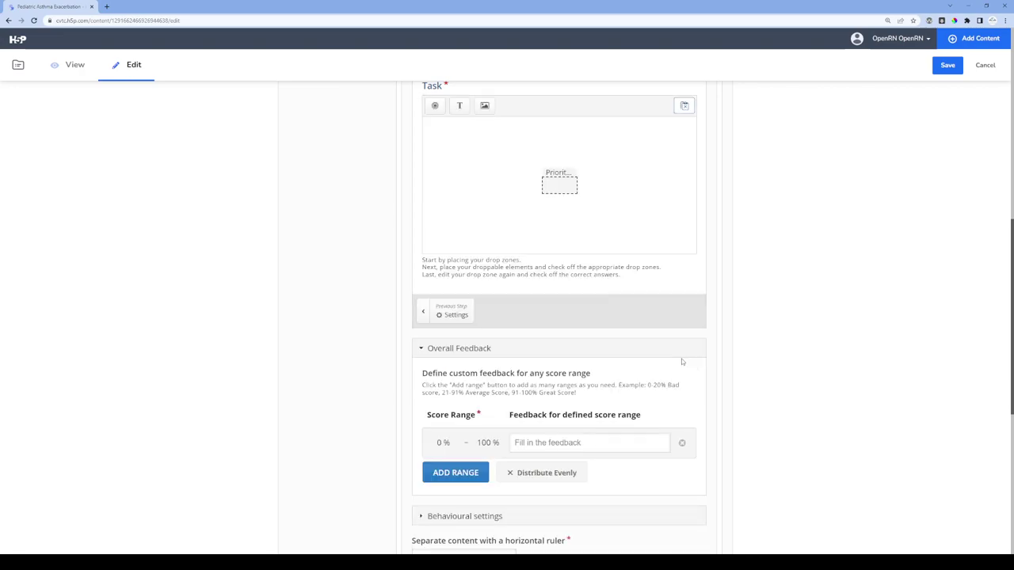
# Move the drop zone to the right half of the task area and enlarge it to nearly the area's full height.
pyautogui.moveTo(559, 186); pyautogui.dragTo(547, 136)
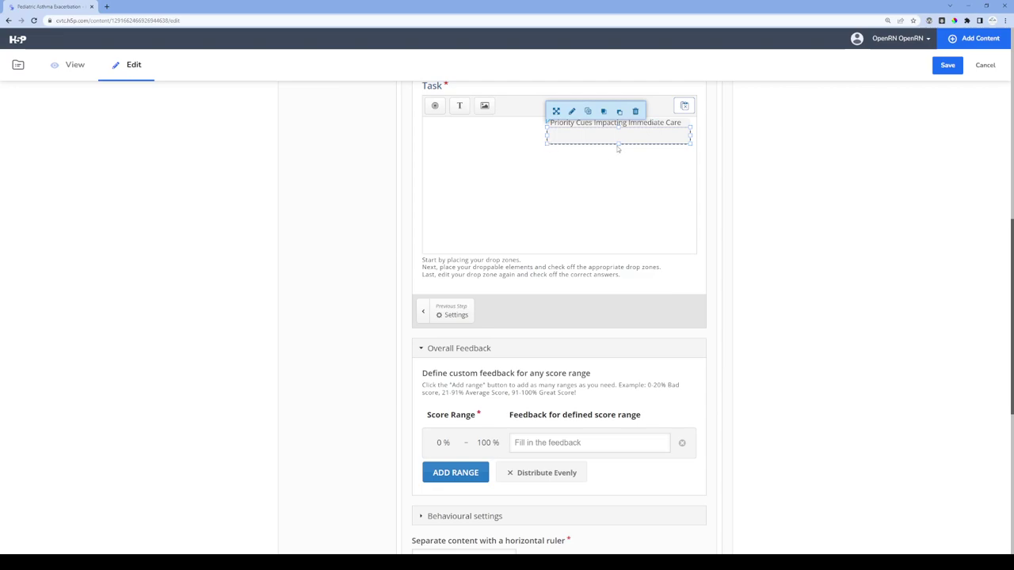
pyautogui.moveTo(617, 144); pyautogui.dragTo(619, 249)
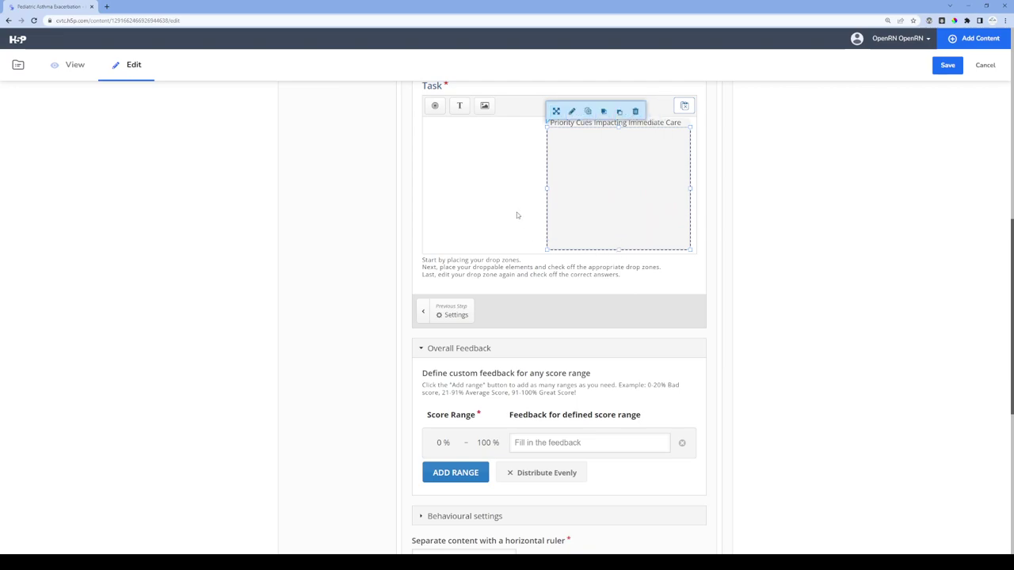
pyautogui.click(516, 214)
# Add a text element reading "Reported client findings" to the task, formatted as Heading 2 and assigned to no drop zone.
pyautogui.scroll(1, 746, 262)
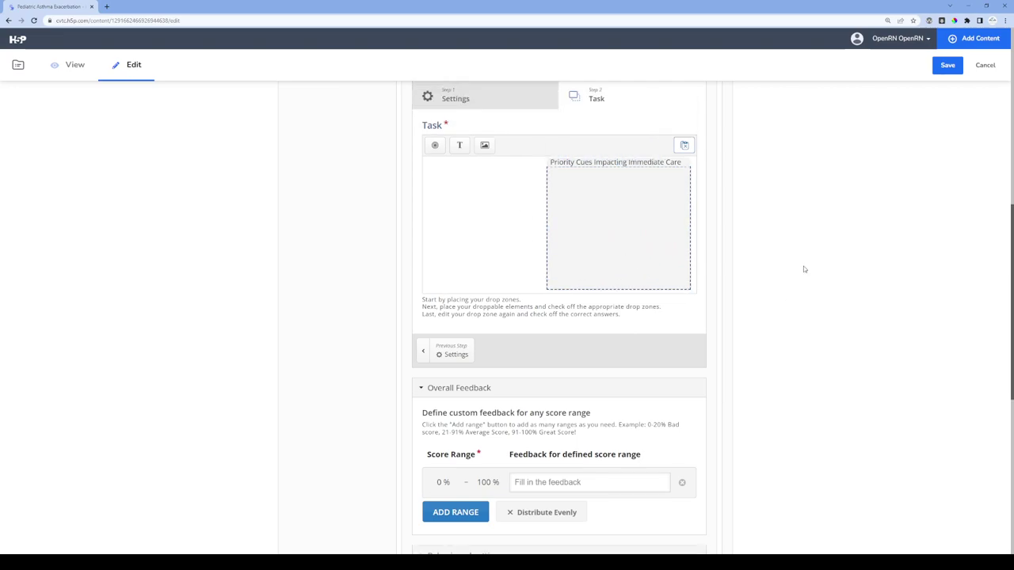
pyautogui.scroll(1, 803, 270)
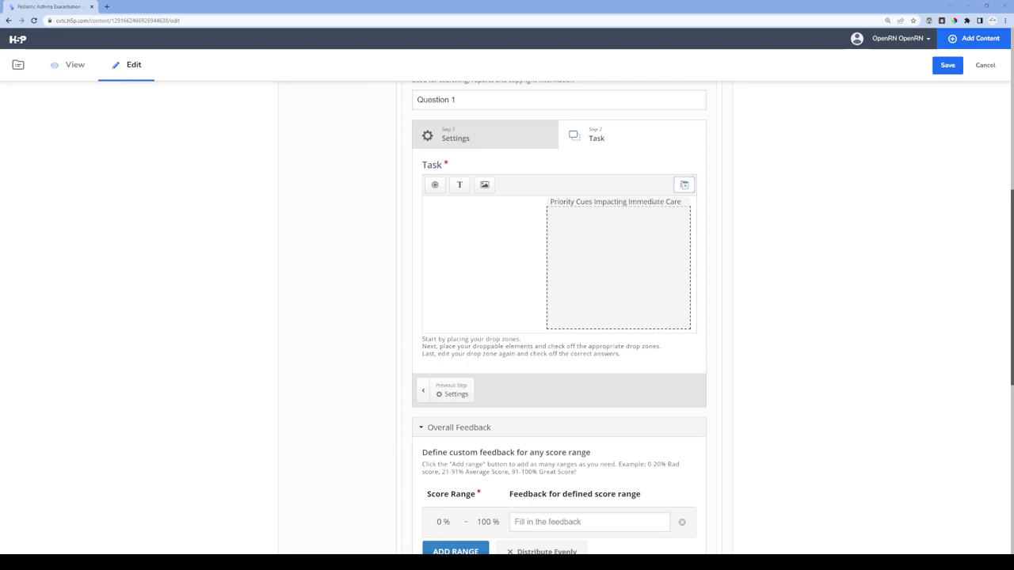
pyautogui.click(459, 185)
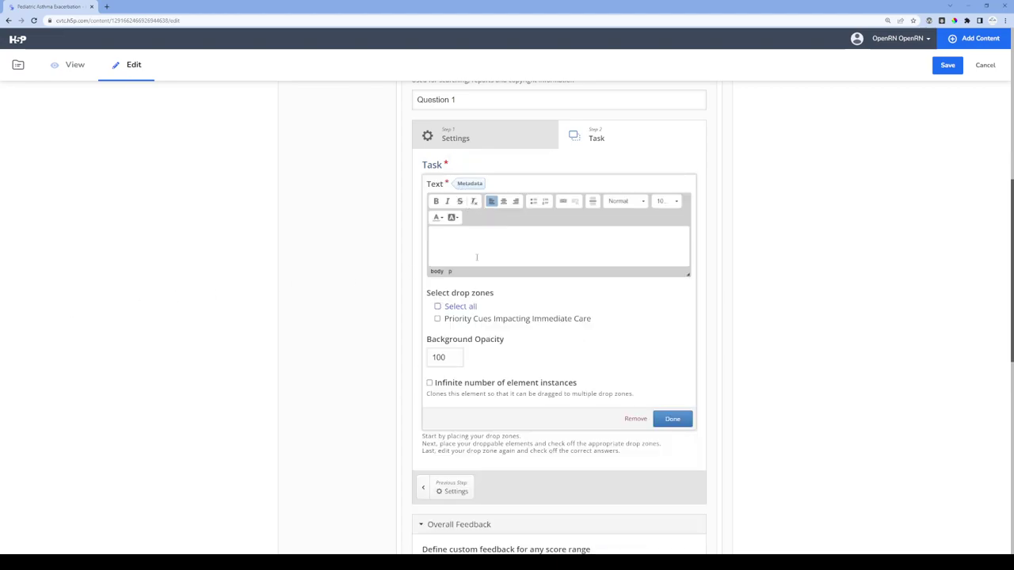
pyautogui.write('Reported client findings')
pyautogui.tripleClick(473, 244)
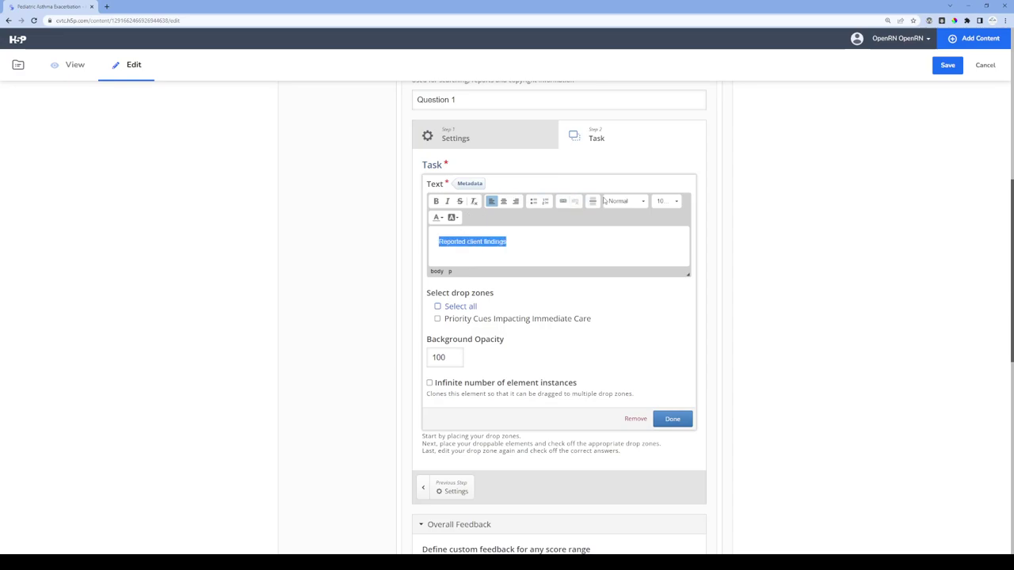
pyautogui.click(635, 203)
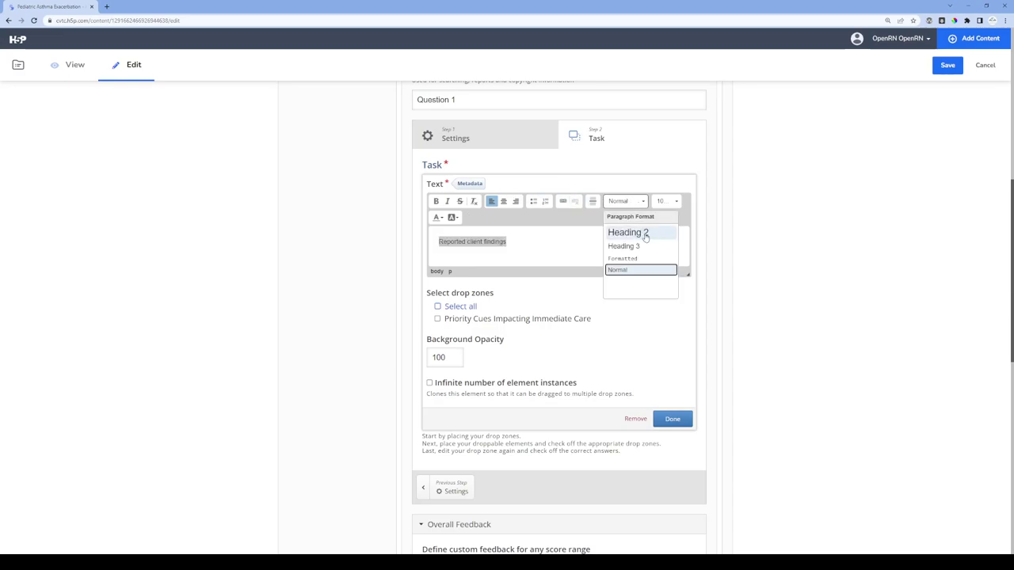
pyautogui.click(645, 233)
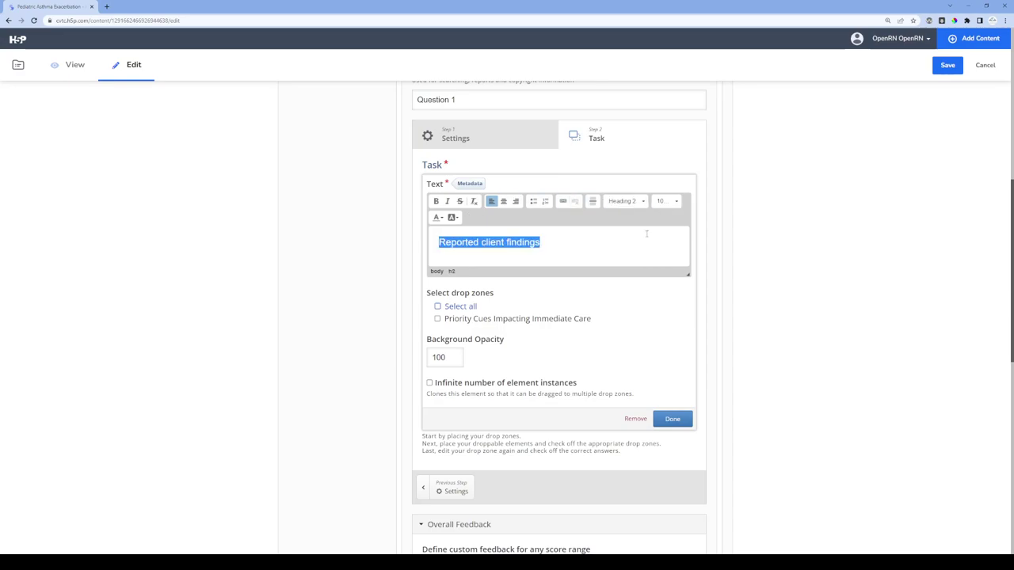
pyautogui.click(599, 351)
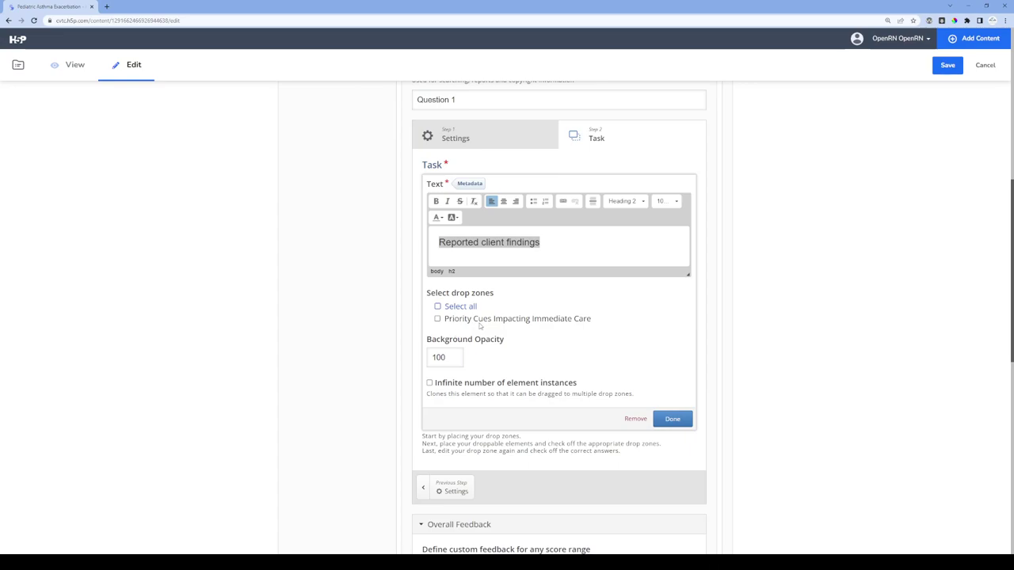
pyautogui.click(672, 420)
# Move the "Reported client findings" heading to the upper left of the task area and widen it to fit on one line.
pyautogui.click(538, 265)
pyautogui.moveTo(535, 265); pyautogui.dragTo(562, 211)
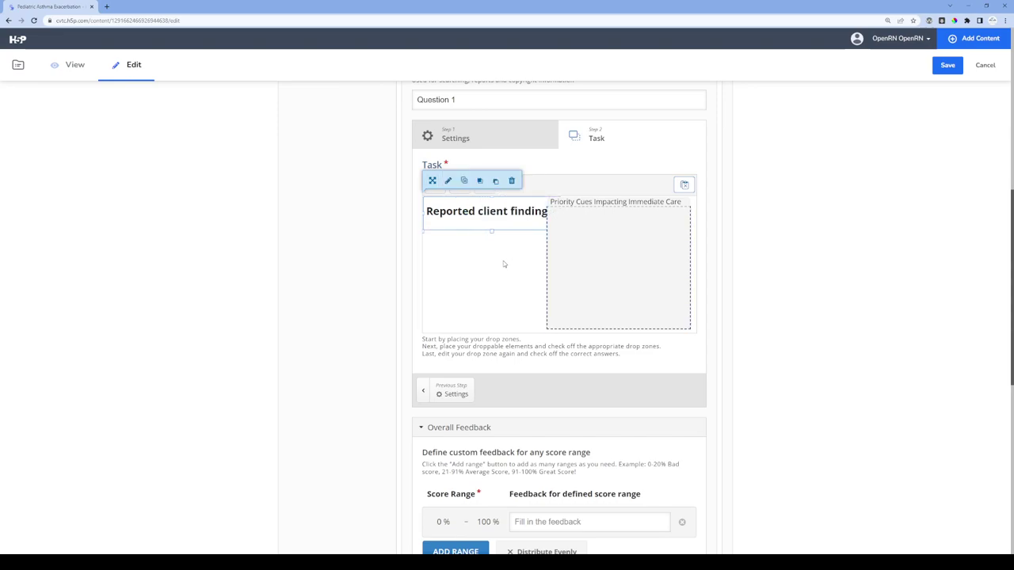
pyautogui.click(503, 263)
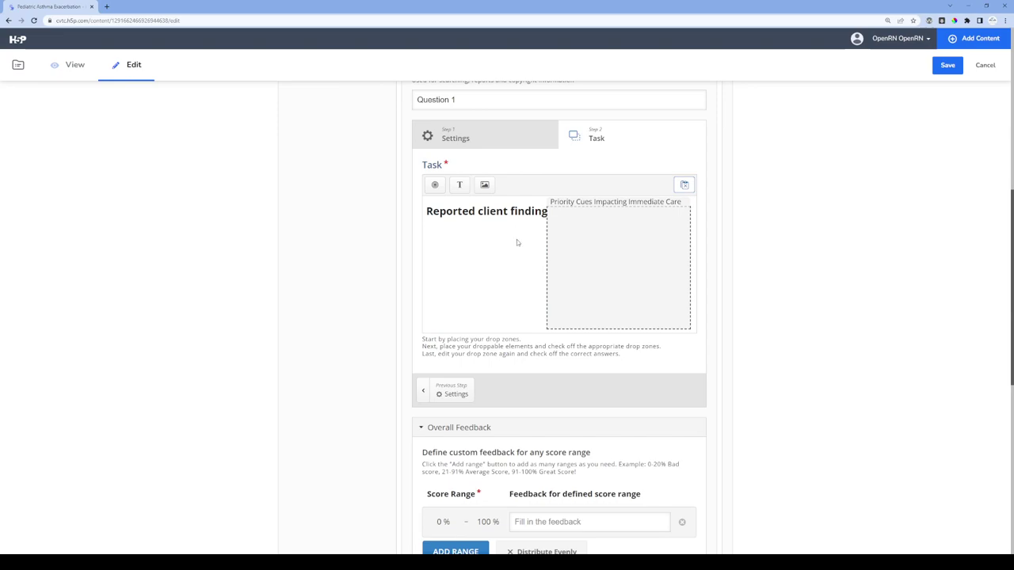
# Set the task size to 800 x 500 px and return to the task layout.
pyautogui.click(497, 138)
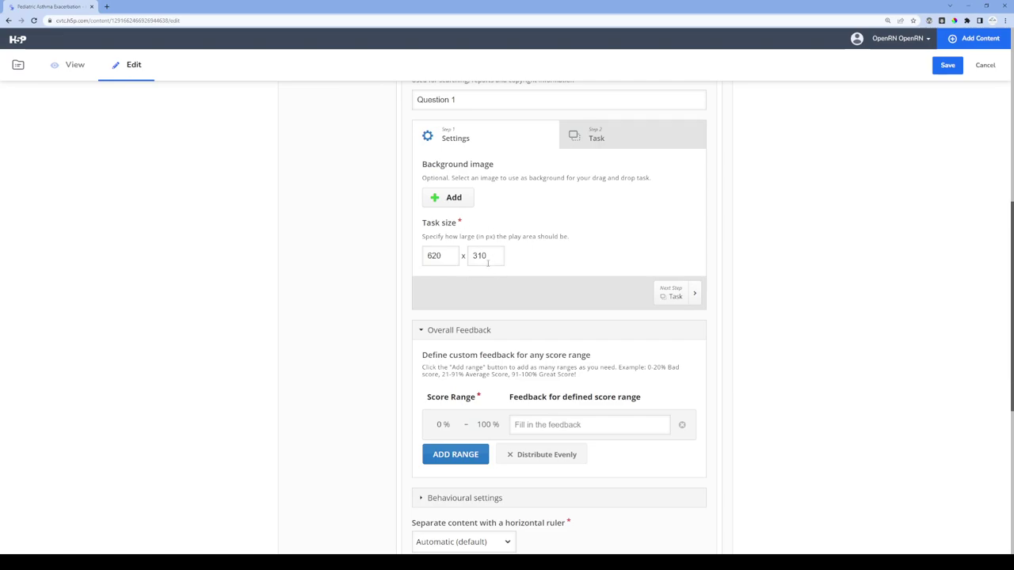
pyautogui.moveTo(443, 261); pyautogui.dragTo(425, 251)
pyautogui.write('8')
pyautogui.write('00')
pyautogui.press('Tab')
pyautogui.write('500')
pyautogui.click(568, 244)
pyautogui.click(610, 143)
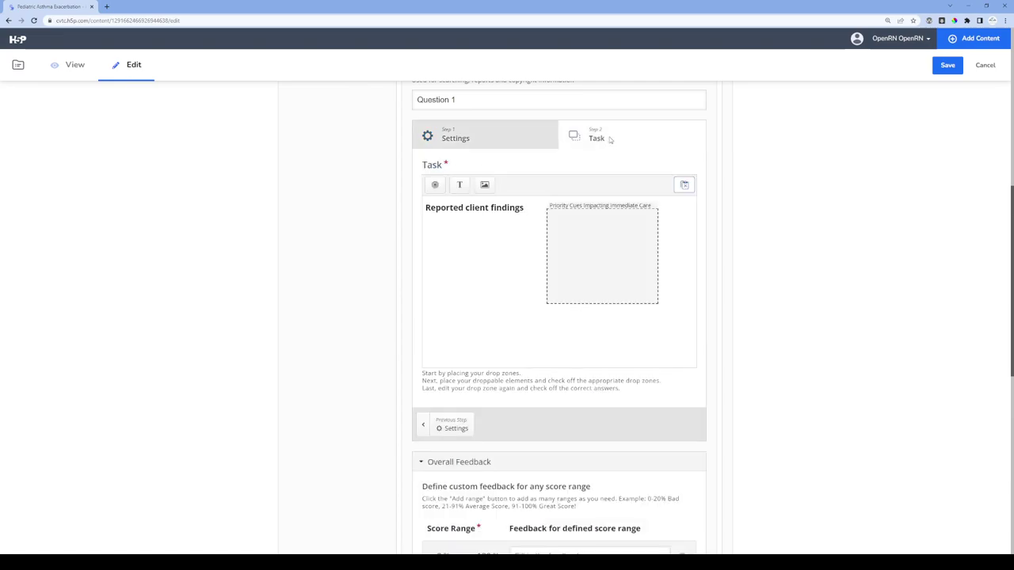
# Shift the Priority Cues drop zone toward the right edge and enlarge it to nearly the full height of the task area.
pyautogui.moveTo(595, 247); pyautogui.dragTo(566, 254)
pyautogui.moveTo(627, 301); pyautogui.dragTo(626, 354)
pyautogui.click(540, 321)
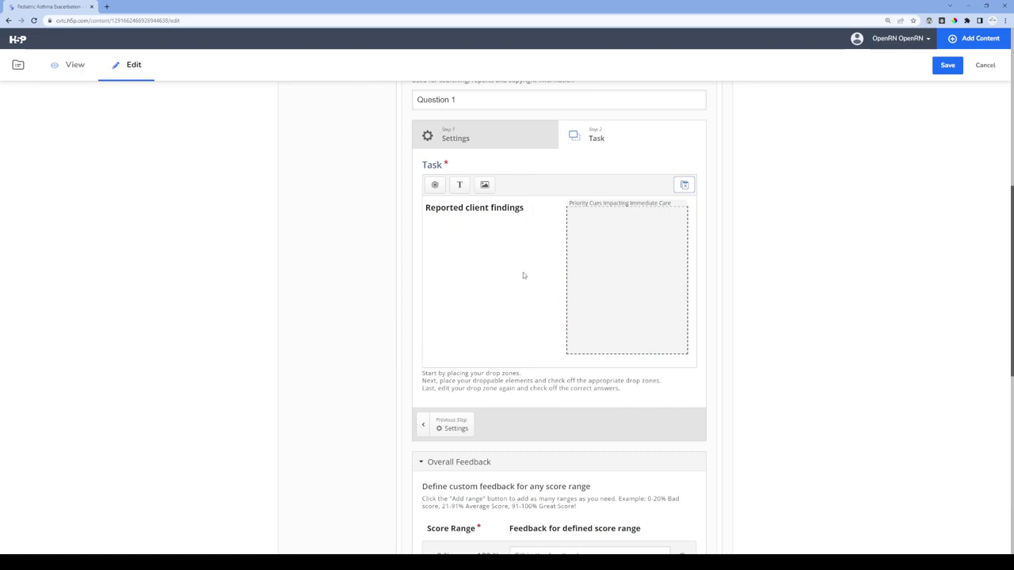
pyautogui.moveTo(620, 246); pyautogui.dragTo(620, 251)
pyautogui.click(509, 251)
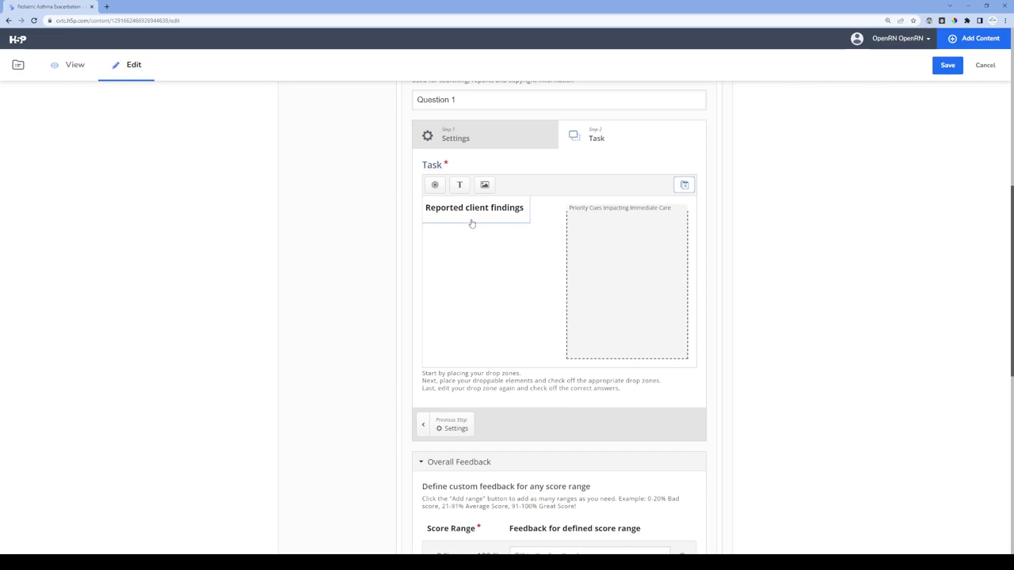
# Add an unbolded draggable text "History of asthma" and allow it in the "Priority Cues Impacting Immediate Care" drop zone.
pyautogui.click(460, 187)
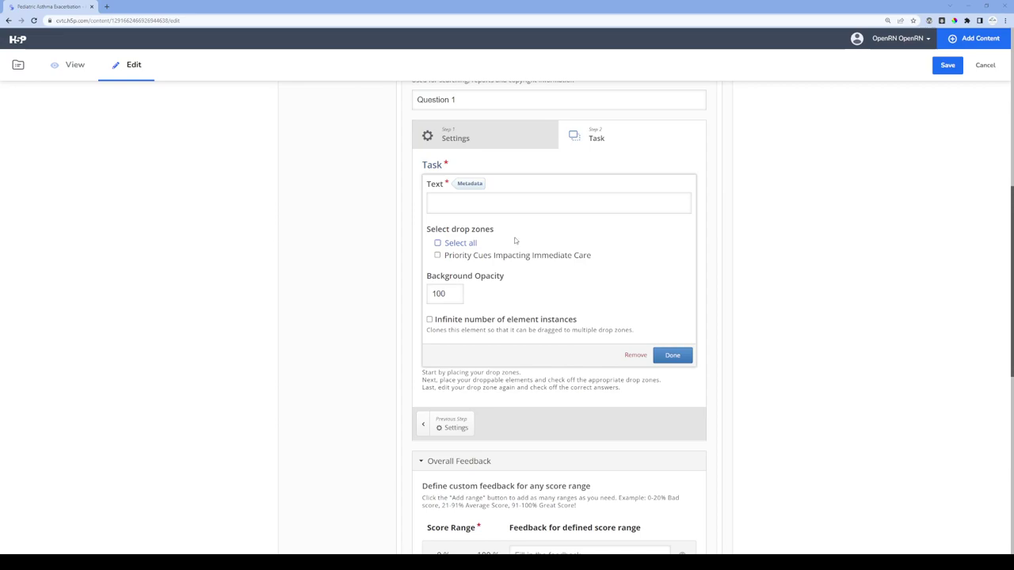
pyautogui.click(525, 204)
pyautogui.write('History of asthma')
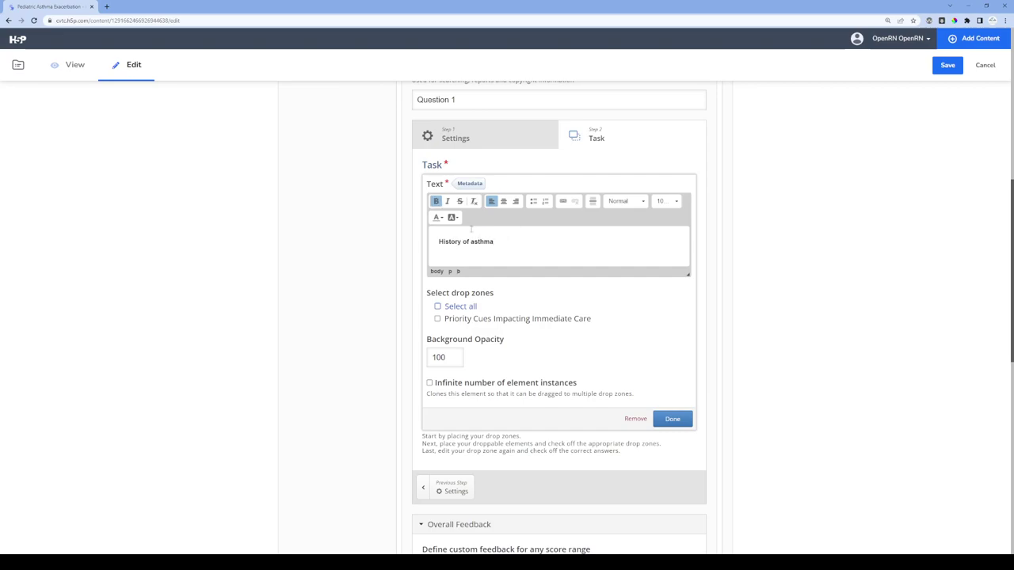
pyautogui.hotkey('ctrl', 'a')
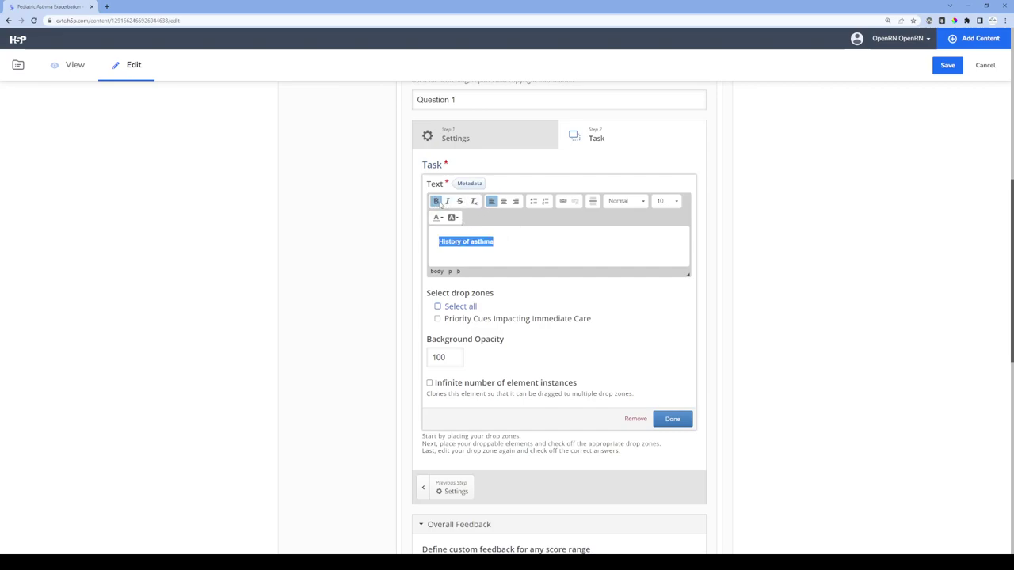
pyautogui.moveTo(518, 249); pyautogui.dragTo(438, 242)
pyautogui.click(473, 201)
pyautogui.click(501, 231)
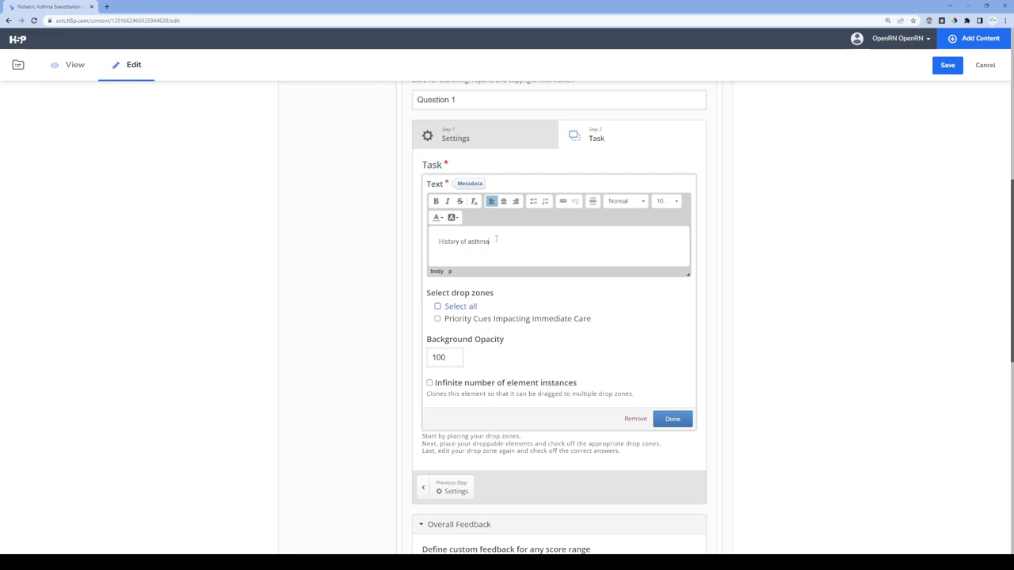
pyautogui.click(437, 320)
pyautogui.click(676, 419)
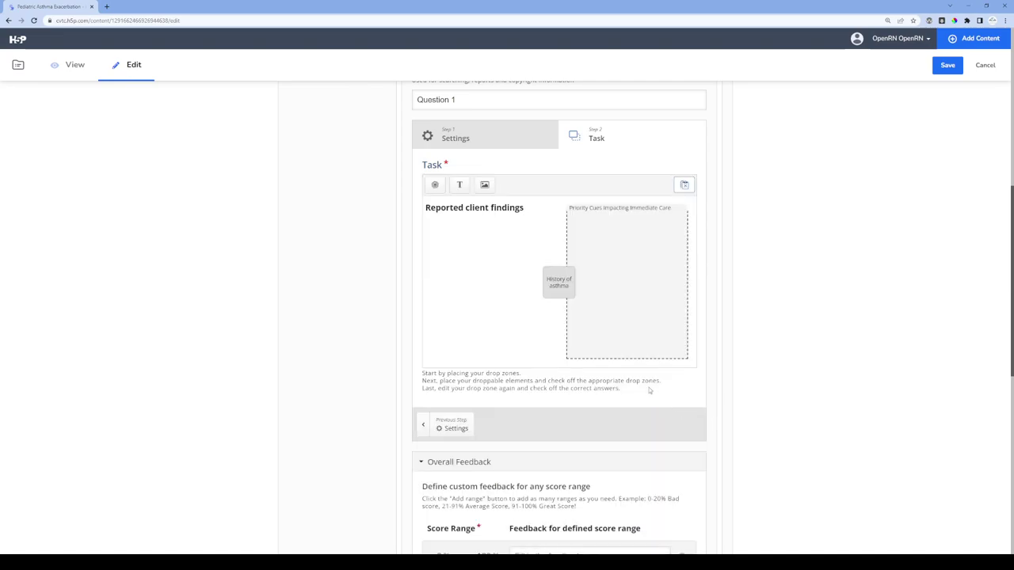
# Place the "History of asthma" item directly below the heading and resize it into a wide, flat single-line box.
pyautogui.click(559, 290)
pyautogui.moveTo(559, 293); pyautogui.dragTo(476, 229)
pyautogui.click(501, 250)
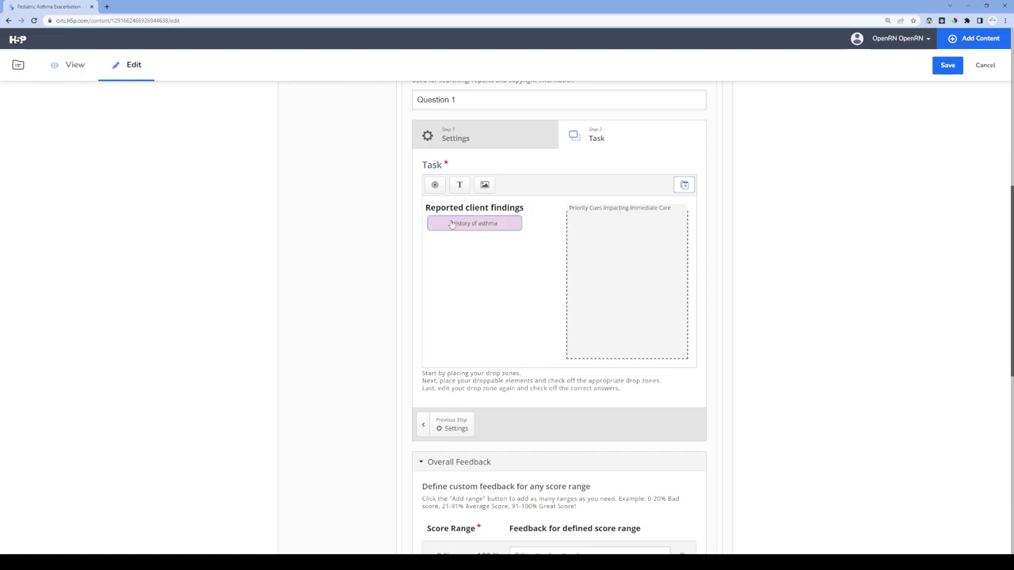
# Shorten the Priority Cues drop zone to about the upper half of the task area.
pyautogui.click(618, 297)
pyautogui.moveTo(629, 359); pyautogui.dragTo(630, 290)
pyautogui.click(530, 290)
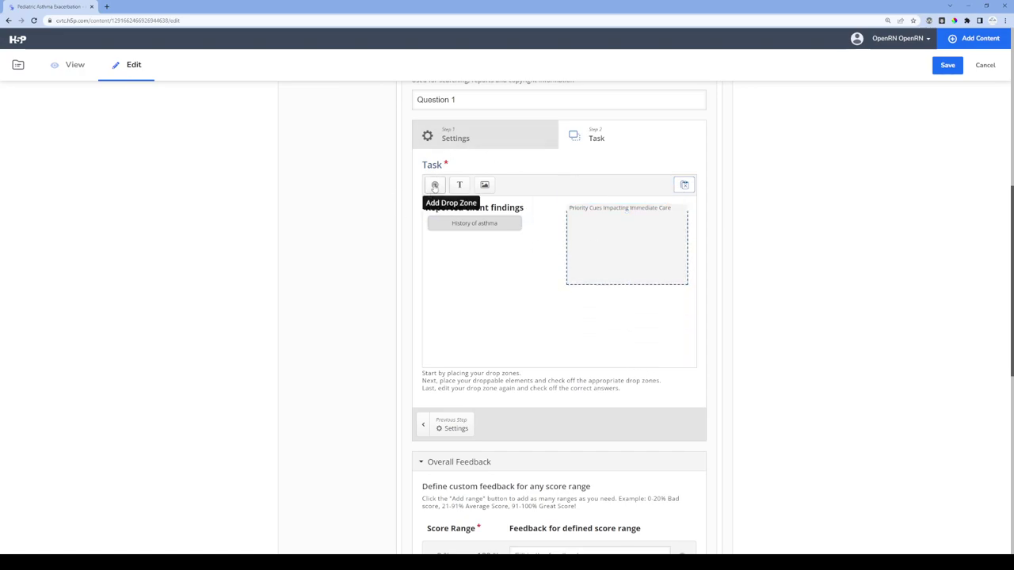
# Add a second drop zone labelled "Dropzone 2" with its label shown and auto-align enabled.
pyautogui.click(435, 186)
pyautogui.click(467, 207)
pyautogui.write('Dropzone 2')
pyautogui.click(429, 275)
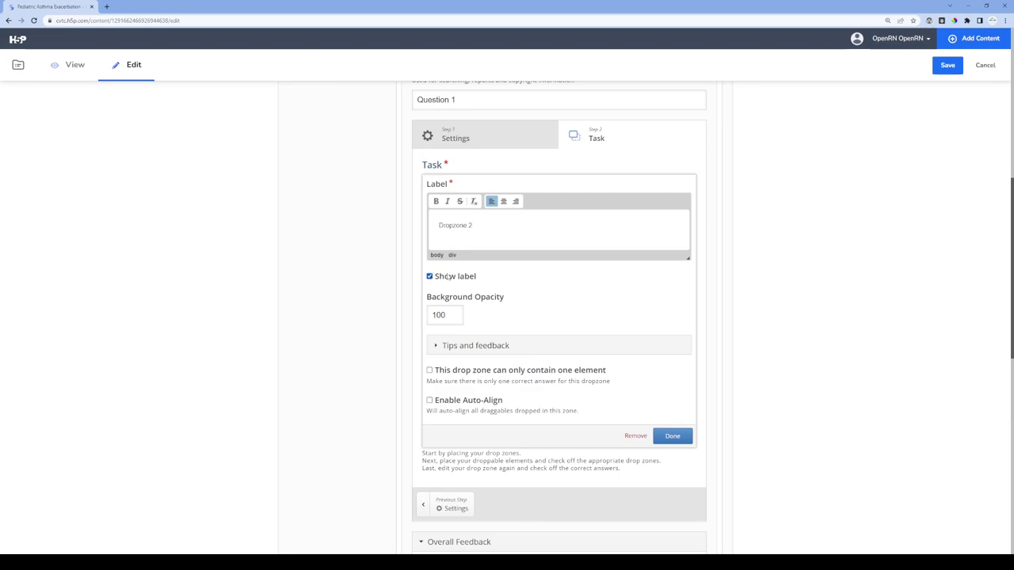
pyautogui.click(429, 400)
pyautogui.click(673, 436)
# Place Dropzone 2 below the Priority Cues drop zone and enlarge it to a similar size.
pyautogui.moveTo(555, 281); pyautogui.dragTo(687, 295)
pyautogui.moveTo(626, 308); pyautogui.dragTo(629, 364)
pyautogui.click(546, 342)
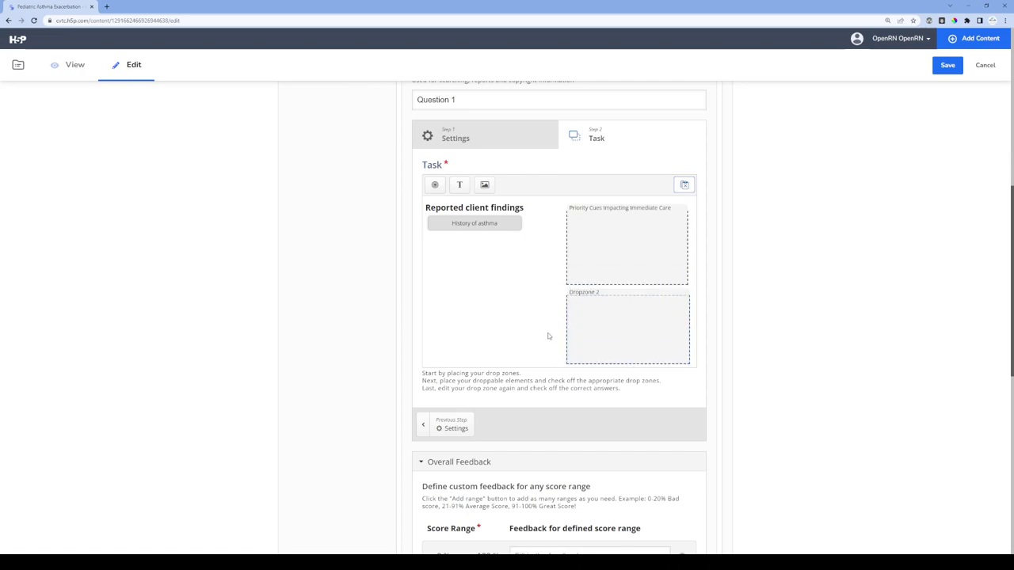
# Allow the "History of asthma" item to be dropped in Dropzone 2 as well.
pyautogui.click(499, 230)
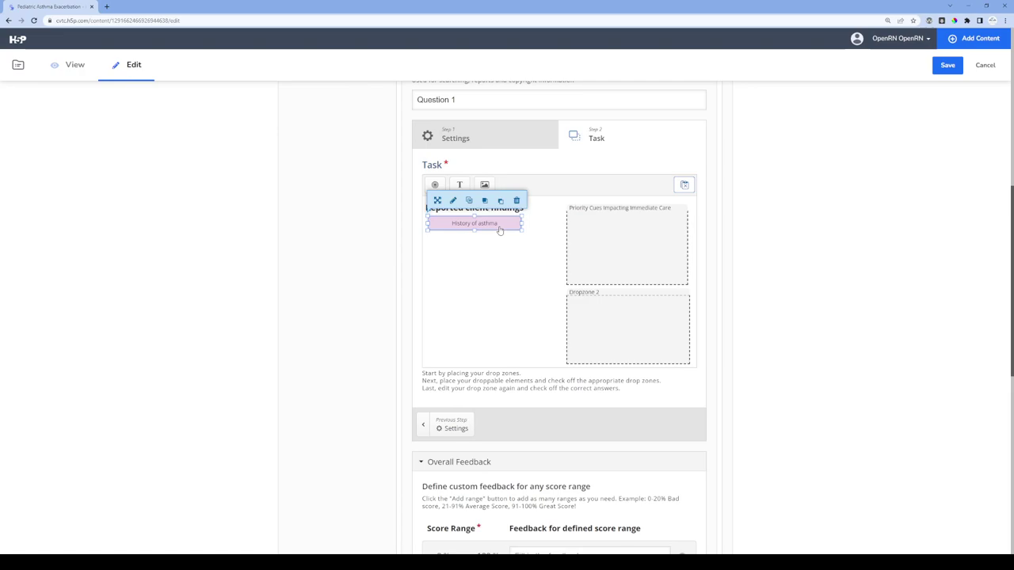
pyautogui.click(453, 201)
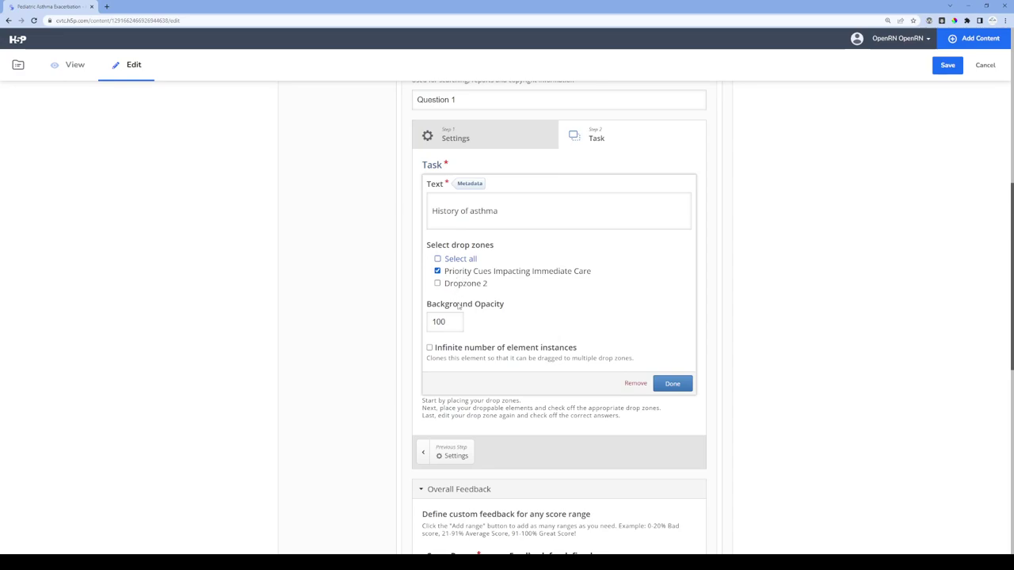
pyautogui.click(437, 283)
pyautogui.click(677, 383)
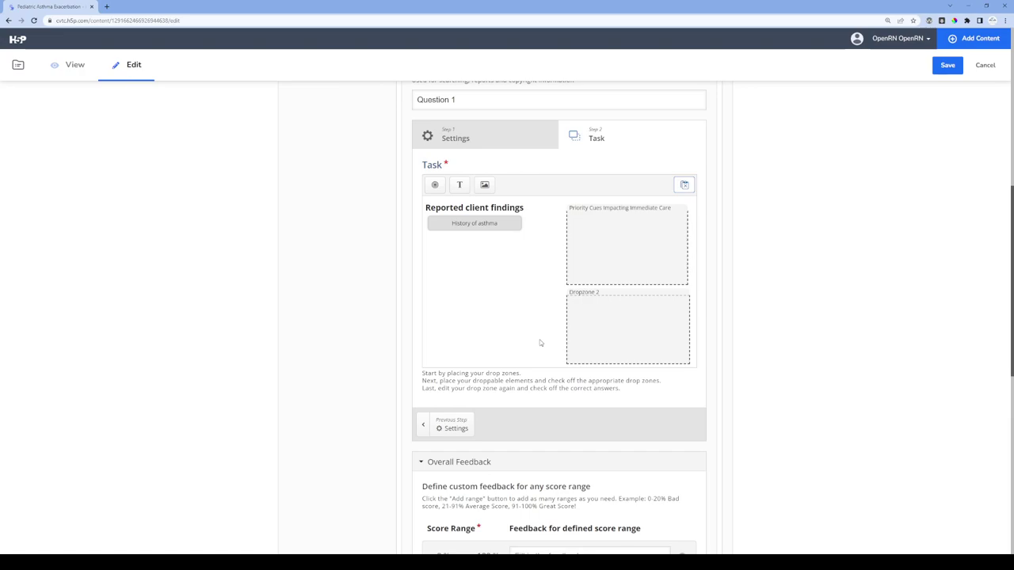
# Delete Dropzone 2 and extend the Priority Cues drop zone back to nearly the full height of the task area.
pyautogui.click(600, 346)
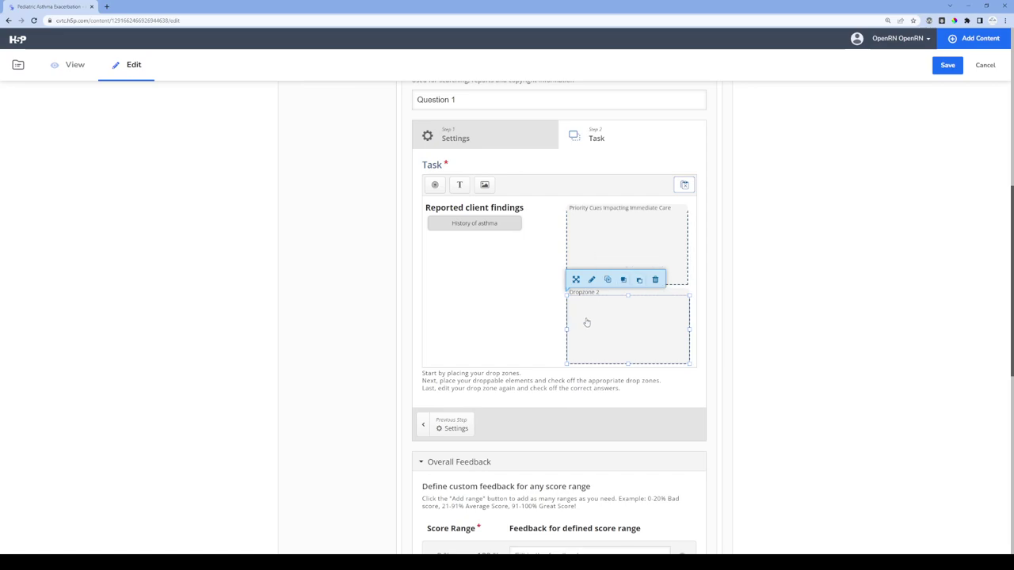
pyautogui.click(655, 282)
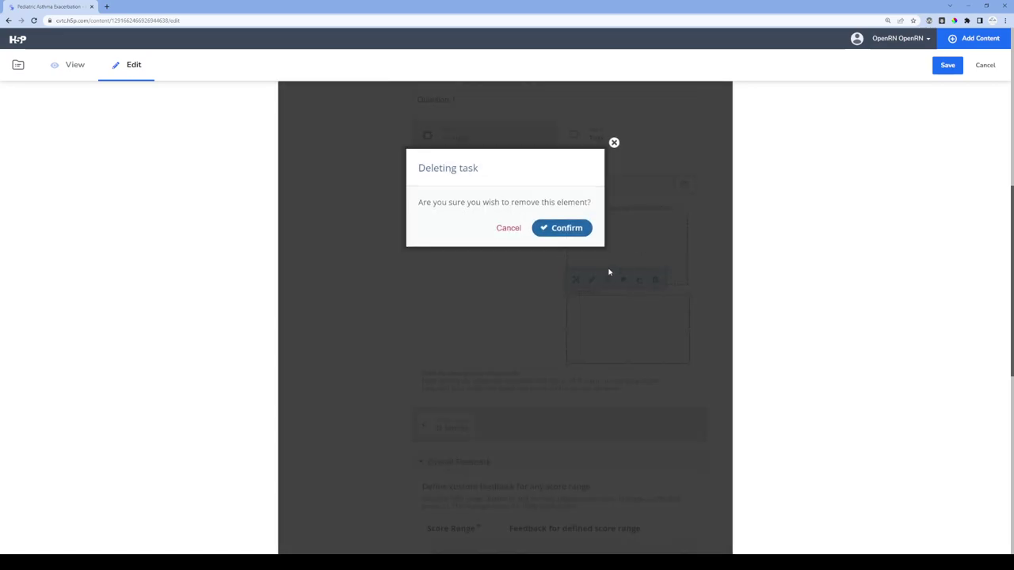
pyautogui.click(566, 226)
pyautogui.moveTo(626, 285); pyautogui.dragTo(642, 362)
pyautogui.click(543, 346)
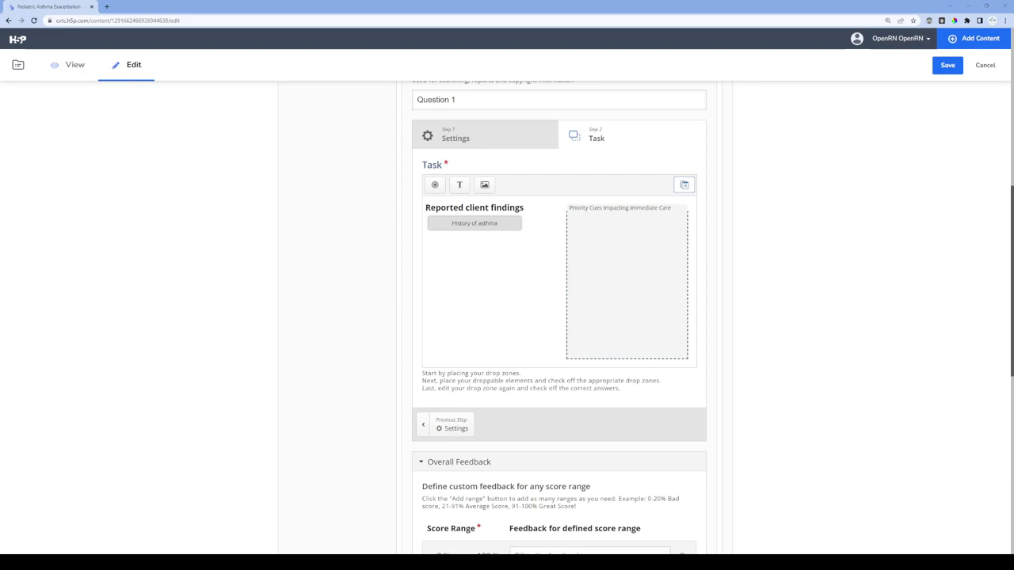
# Add a draggable text "Plays football" and allow it in the "Priority Cues Impacting Immediate Care" drop zone.
pyautogui.click(459, 184)
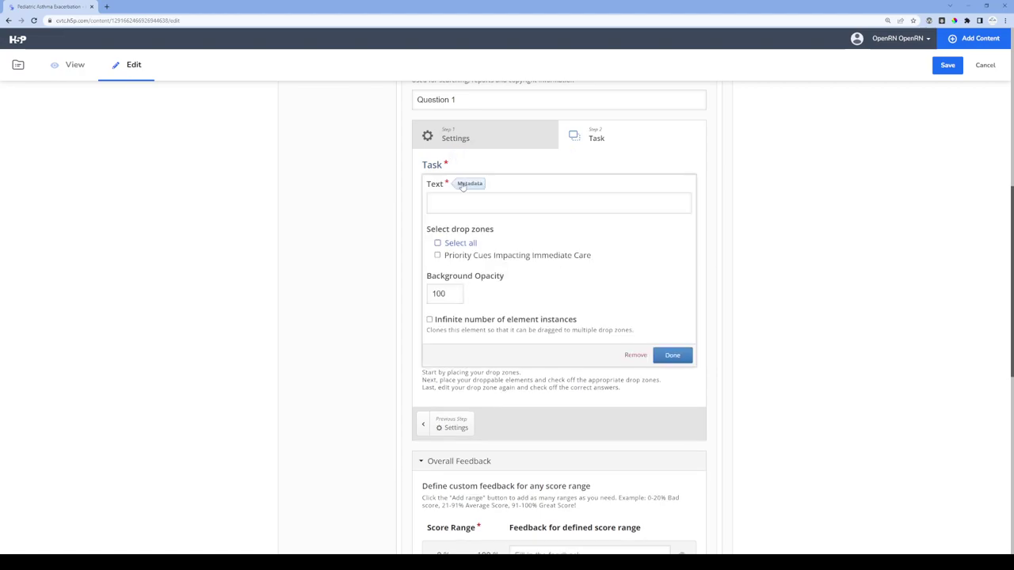
pyautogui.click(473, 200)
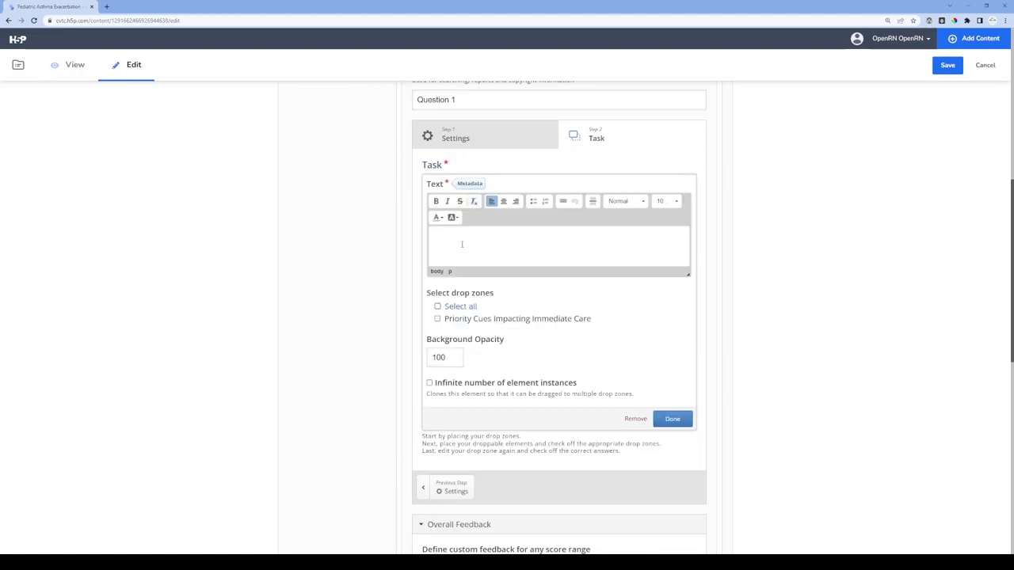
pyautogui.write('Plays football')
pyautogui.click(437, 306)
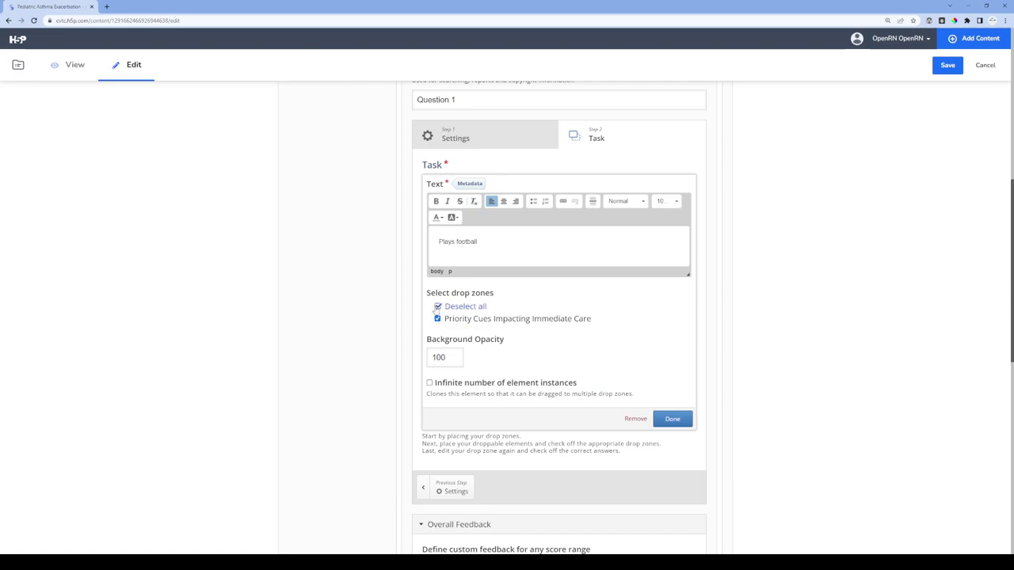
pyautogui.click(673, 419)
# Place the "Plays football" item below "History of asthma" and resize it to match that item's width and height.
pyautogui.moveTo(554, 277); pyautogui.dragTo(475, 262)
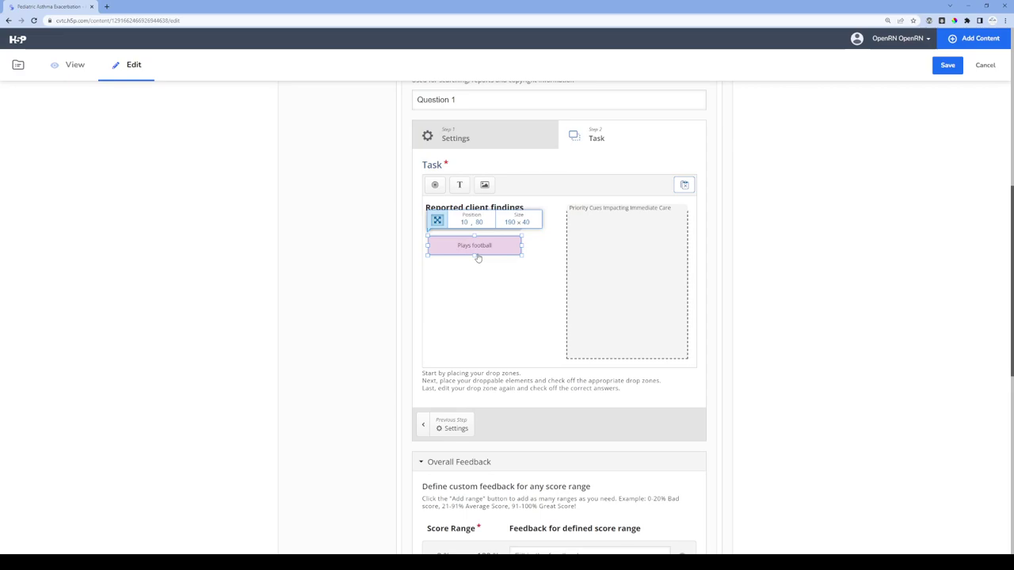
pyautogui.click(505, 279)
pyautogui.click(478, 251)
pyautogui.moveTo(473, 256); pyautogui.dragTo(474, 250)
pyautogui.click(496, 274)
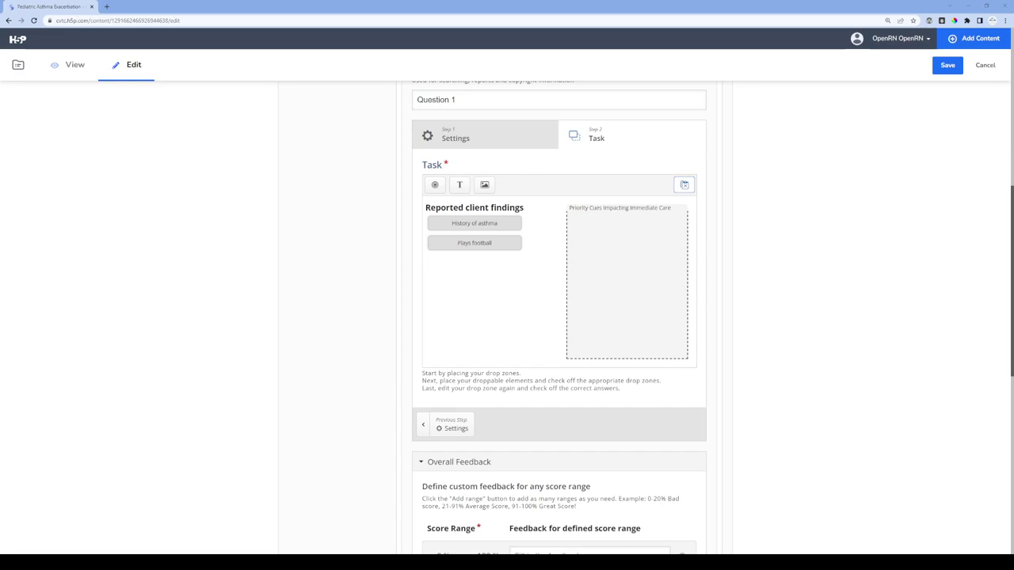
# Add a draggable text "RR 35; Pulse 116" allowed in the Priority Cues drop zone and place it, matching in size, below "Plays football".
pyautogui.click(460, 184)
pyautogui.click(464, 206)
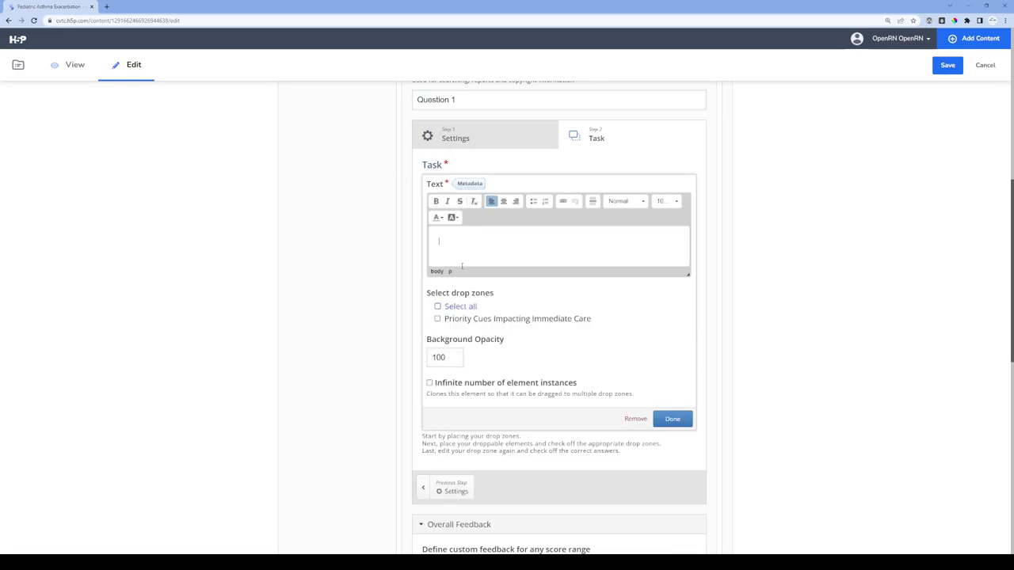
pyautogui.write('RR 35, Pulse 116')
pyautogui.click(438, 319)
pyautogui.click(672, 419)
pyautogui.moveTo(564, 290); pyautogui.dragTo(478, 275)
pyautogui.click(555, 287)
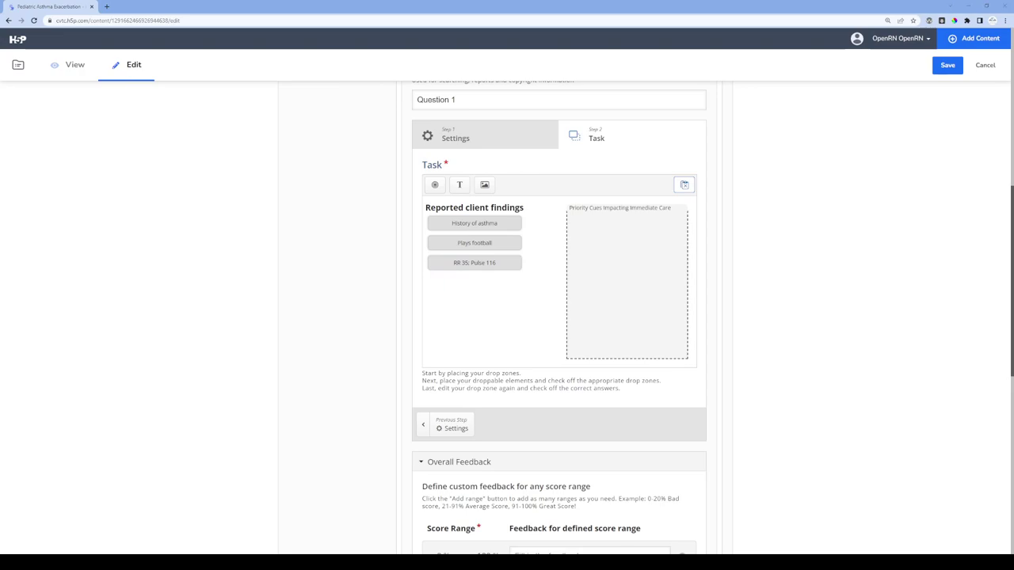
# Add a draggable text "Cigarettes in vehicle" allowed in the Priority Cues drop zone and place it, matching in size, below "RR 35; Pulse 116".
pyautogui.click(460, 185)
pyautogui.click(492, 209)
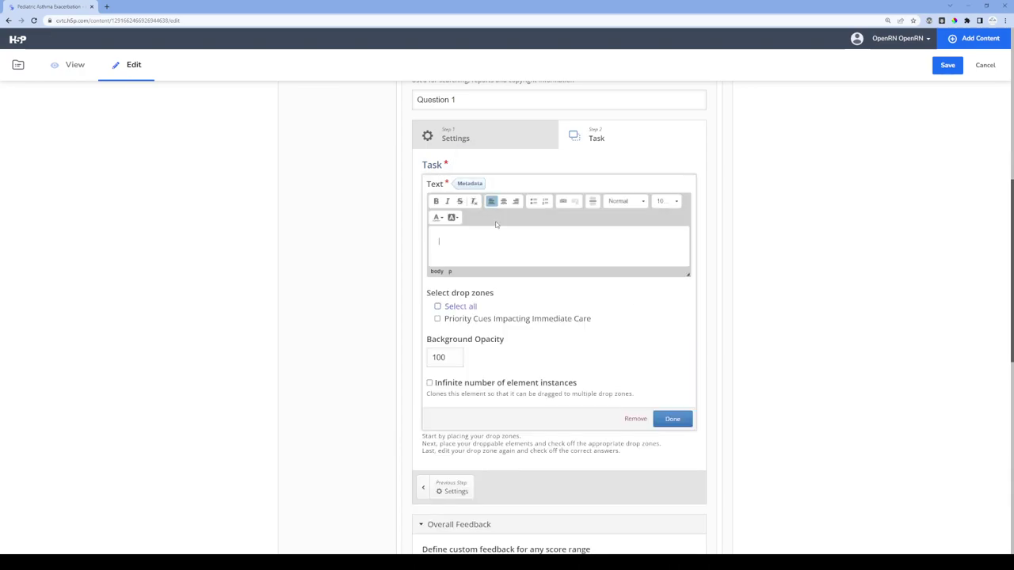
pyautogui.write('Cigarettes in vehicle')
pyautogui.click(437, 318)
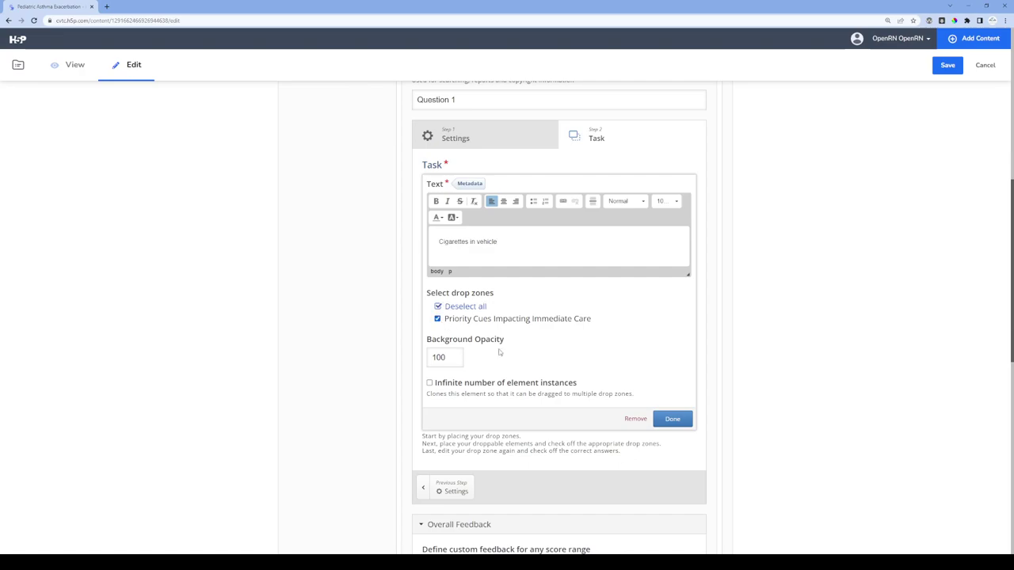
pyautogui.click(672, 419)
pyautogui.moveTo(569, 283); pyautogui.dragTo(473, 290)
pyautogui.click(497, 313)
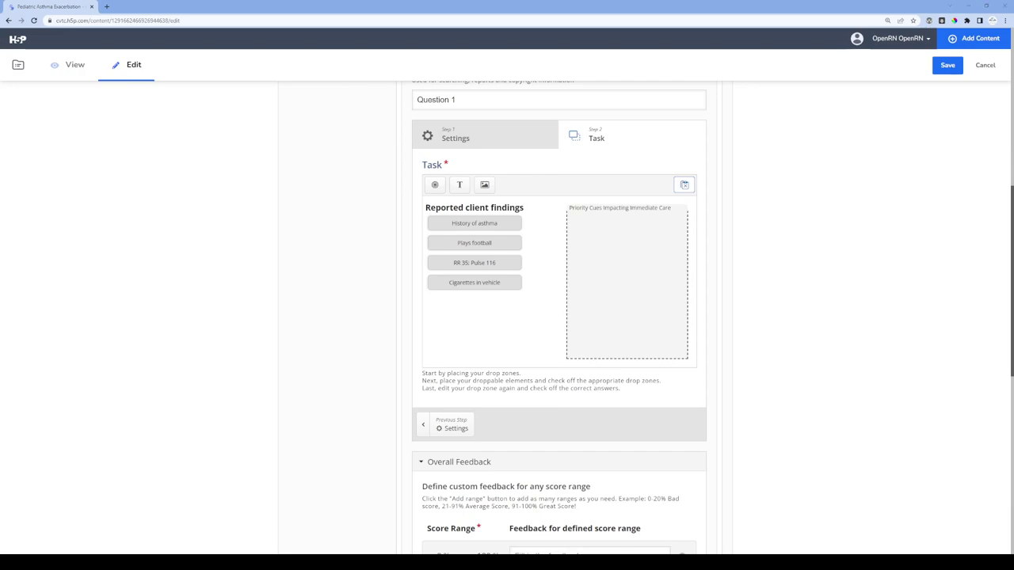
# Add a draggable text "Albuterol nebulizer administered" allowed in the Priority Cues drop zone and place it, matching in size, below "Cigarettes in vehicle".
pyautogui.click(459, 184)
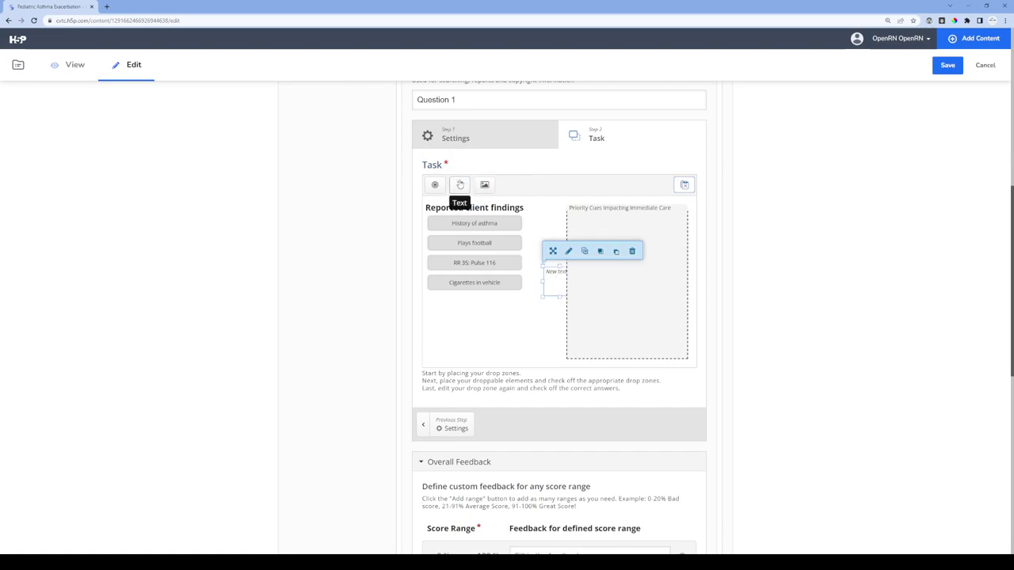
pyautogui.click(497, 204)
pyautogui.write('Albuterol nebulizer administered')
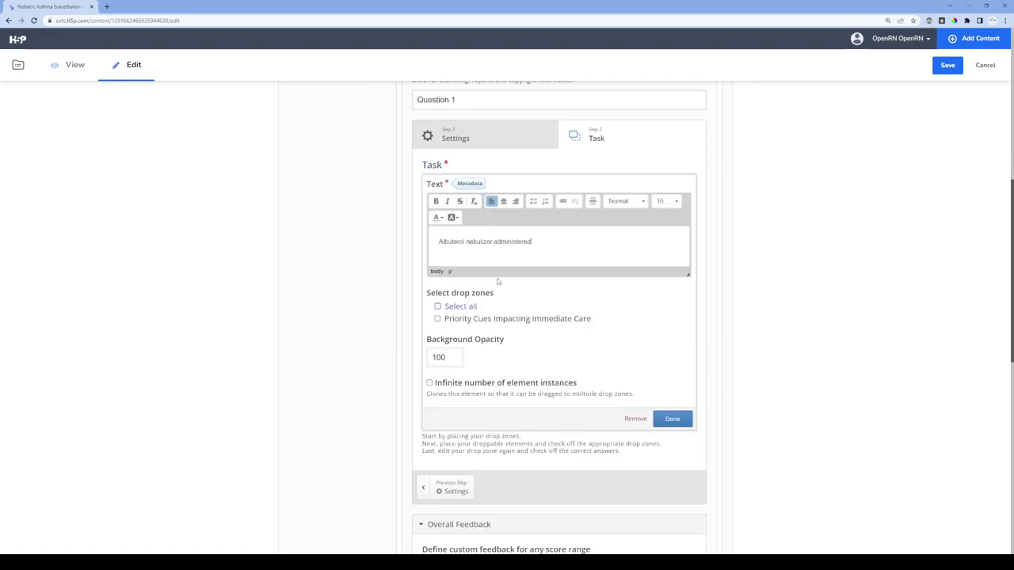
pyautogui.click(437, 318)
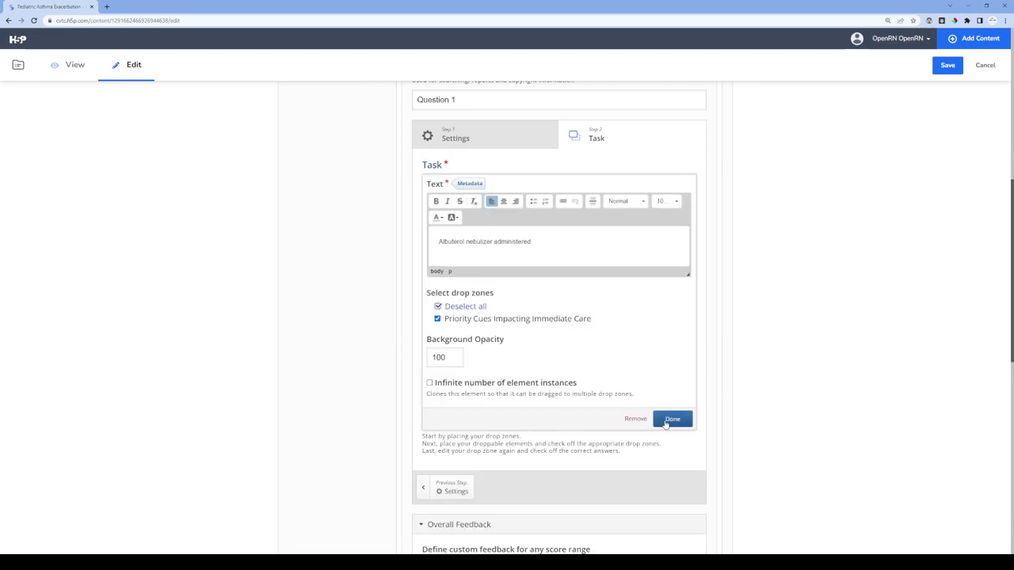
pyautogui.click(672, 419)
pyautogui.moveTo(564, 288); pyautogui.dragTo(475, 309)
pyautogui.click(521, 331)
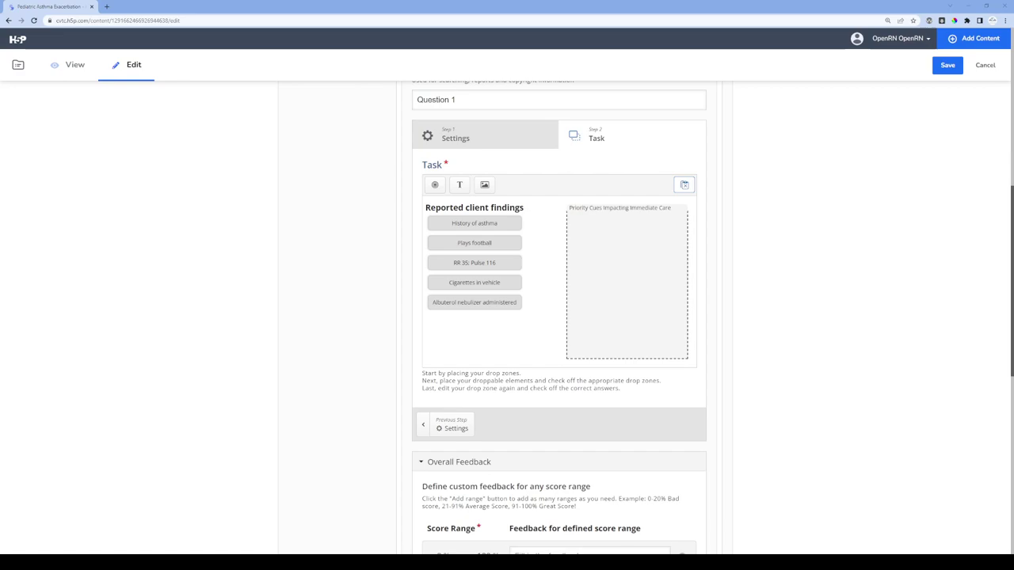
# Add a draggable text "O2 sat 93% on Oxygen via at 2L/min" and allow it in the "Priority Cues Impacting Immediate Care" drop zone.
pyautogui.click(460, 187)
pyautogui.click(496, 205)
pyautogui.write('O2 sat 93% on Oxygen via at 2L/min')
pyautogui.click(438, 318)
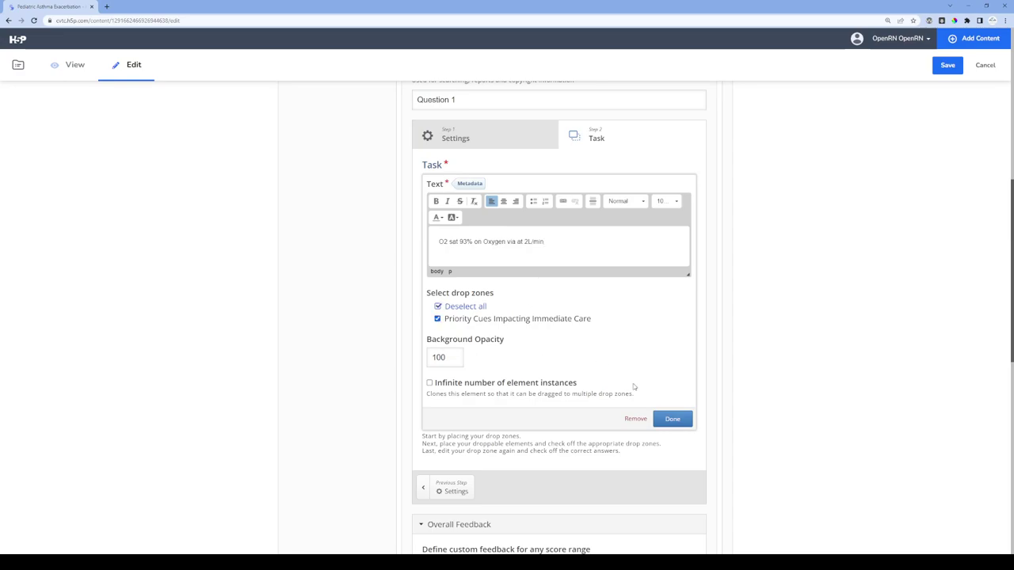
pyautogui.click(673, 419)
# Place the O2 sat item below "Albuterol nebulizer administered", match the column width and reduce its height to fit its two lines.
pyautogui.moveTo(554, 281); pyautogui.dragTo(519, 328)
pyautogui.click(530, 341)
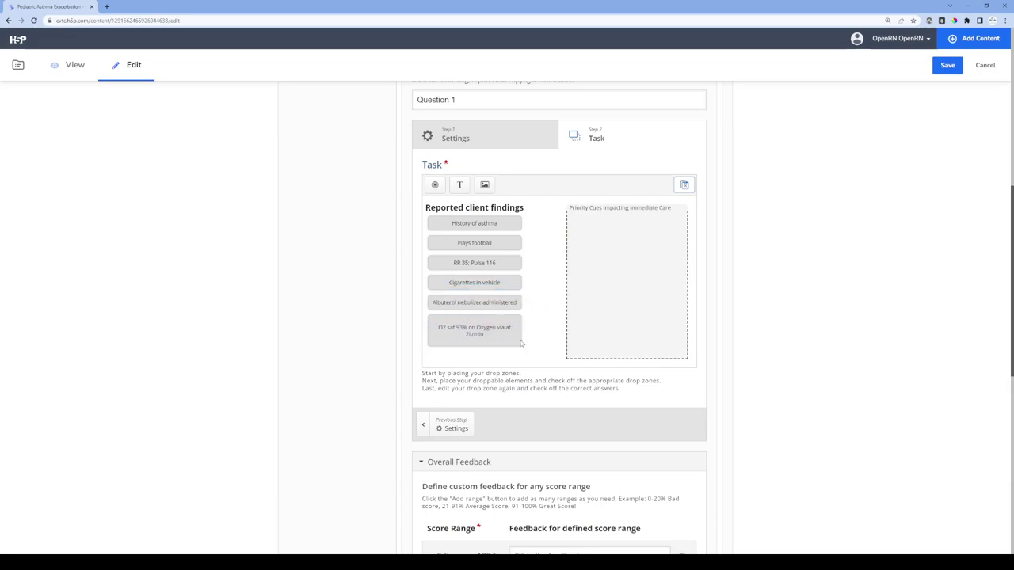
pyautogui.click(475, 344)
pyautogui.moveTo(473, 347); pyautogui.dragTo(475, 333)
pyautogui.click(539, 324)
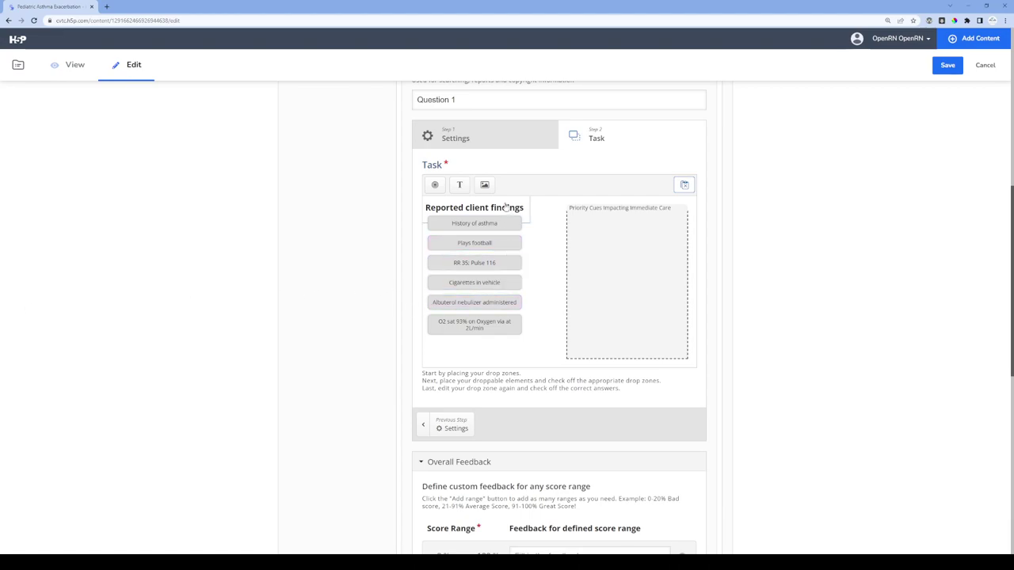
# Add a draggable text stating the father's name, allowed in the Priority Cues drop zone, and place it, matching in width, below the O2 sat item.
pyautogui.moveTo(459, 188); pyautogui.dragTo(461, 191)
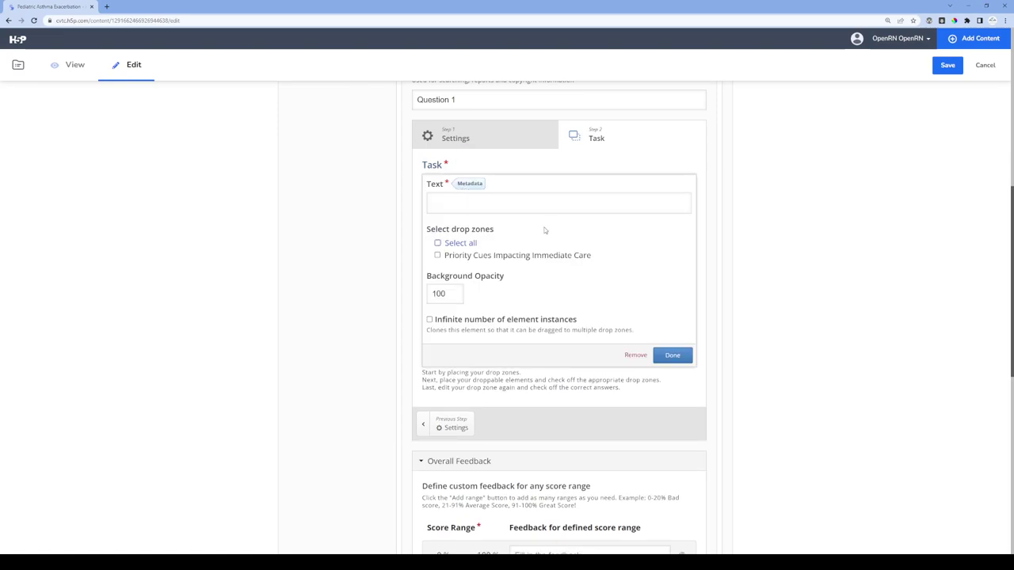
pyautogui.click(562, 248)
pyautogui.write("Father's name is Jim")
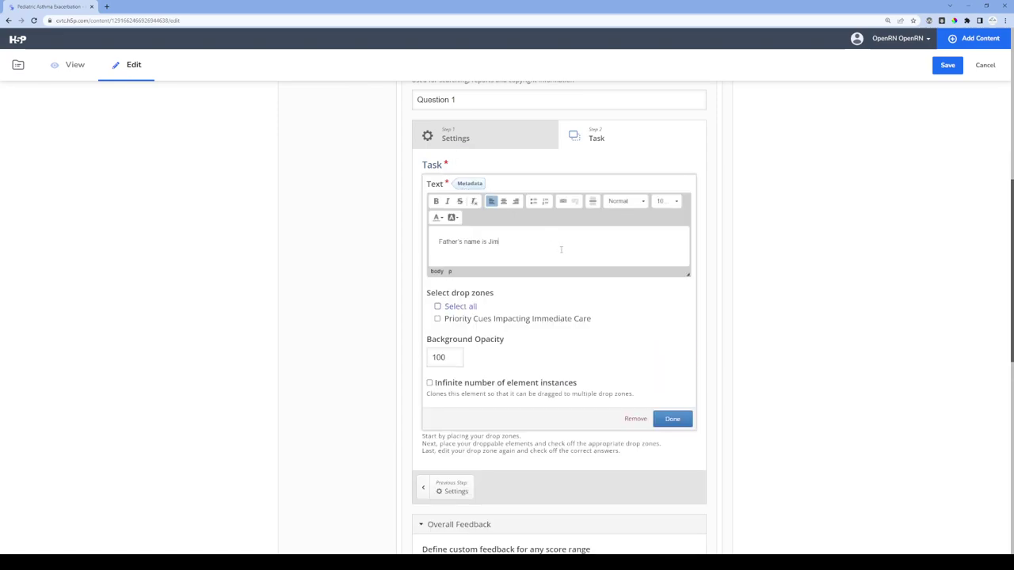
pyautogui.click(437, 318)
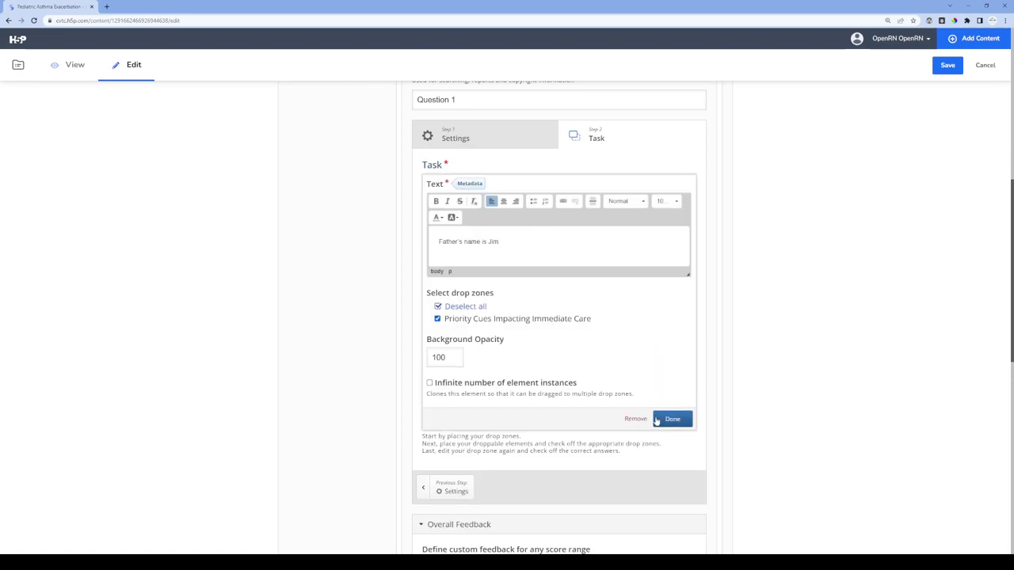
pyautogui.click(670, 420)
pyautogui.moveTo(567, 285); pyautogui.dragTo(487, 348)
pyautogui.moveTo(426, 350); pyautogui.dragTo(425, 350)
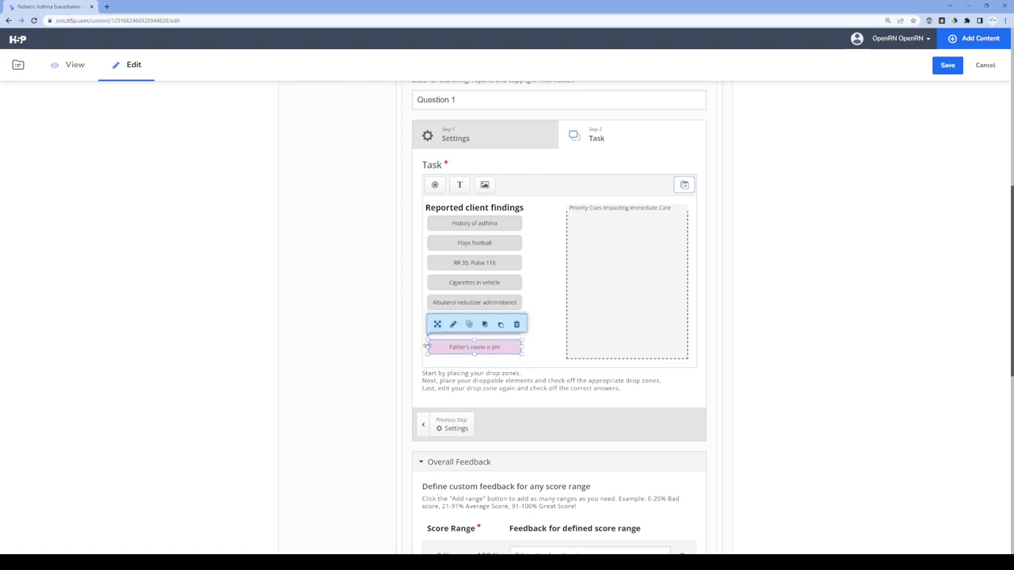
pyautogui.click(544, 338)
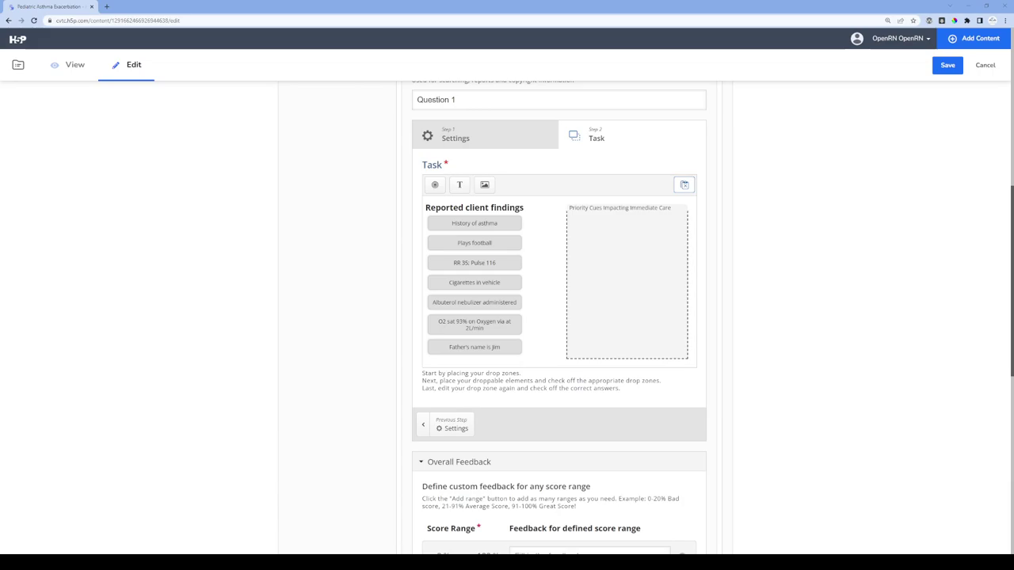
# Add a draggable text "End tidal reading 30" allowed in the Priority Cues drop zone and fit it to the column width at the column's lower end.
pyautogui.click(461, 185)
pyautogui.write('End tidal reading 30')
pyautogui.click(438, 318)
pyautogui.click(671, 418)
pyautogui.moveTo(559, 283); pyautogui.dragTo(522, 350)
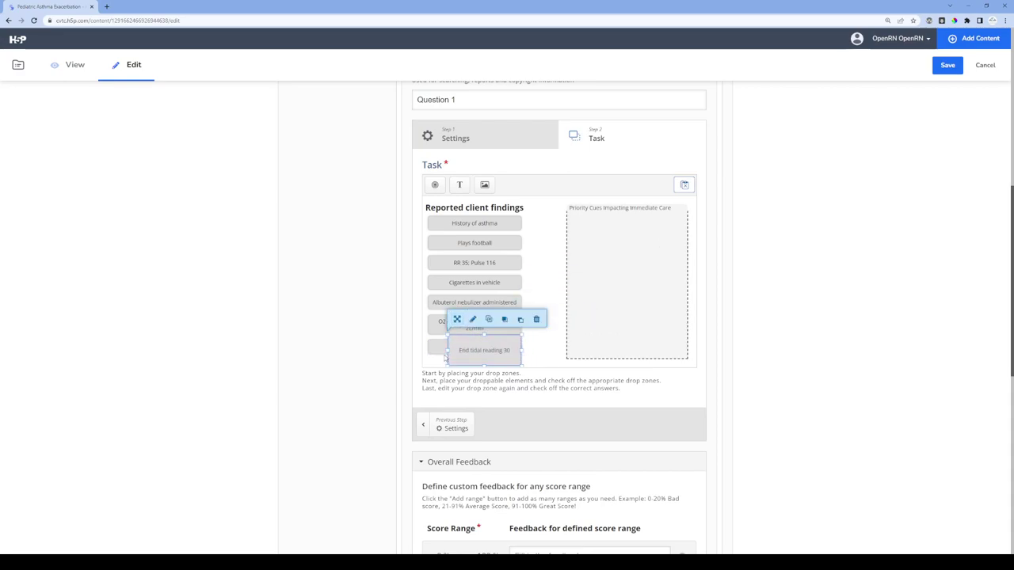
pyautogui.moveTo(447, 350); pyautogui.dragTo(426, 350)
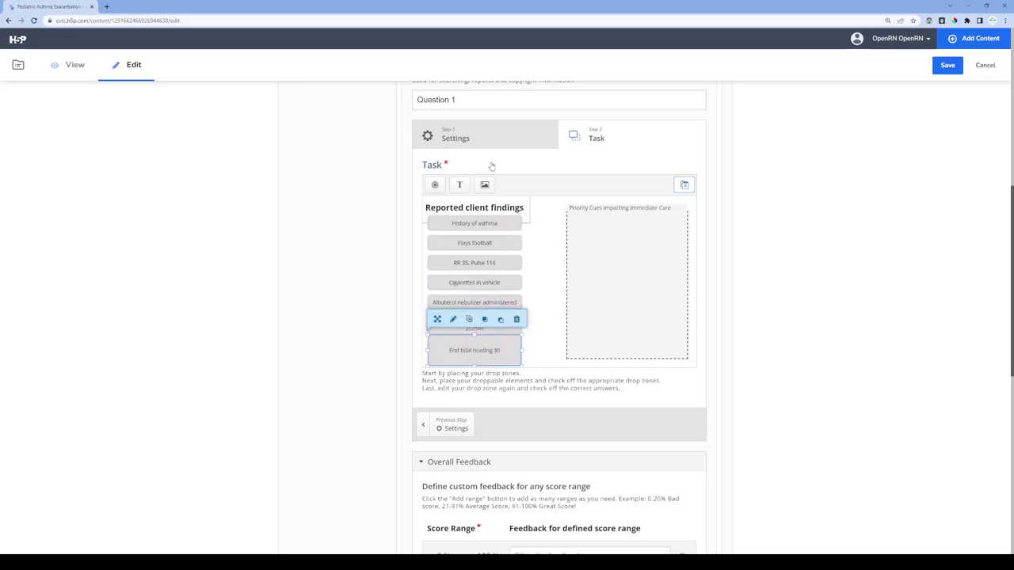
# Try a larger task width in the question's settings and check the resulting task layout.
pyautogui.click(491, 141)
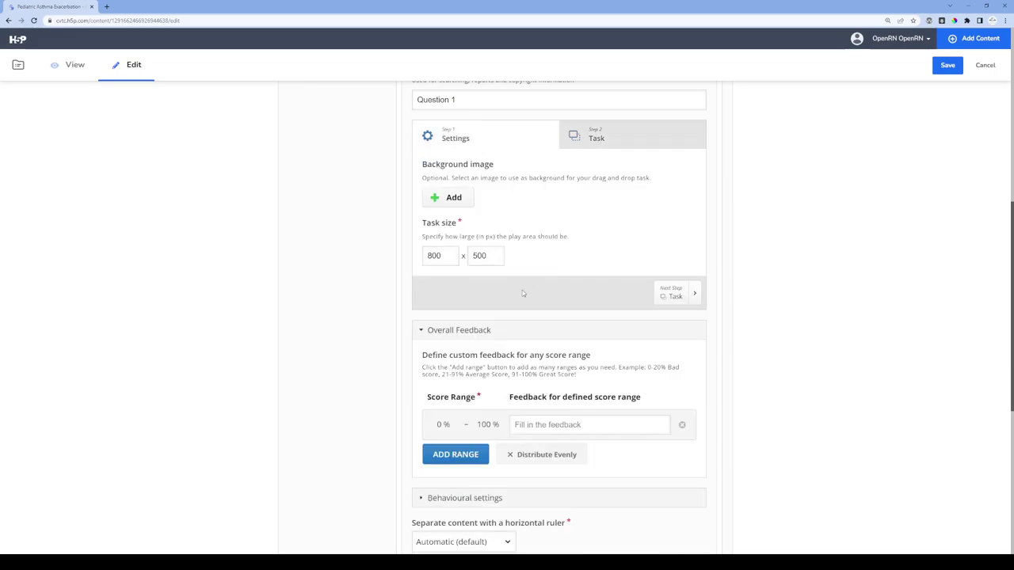
pyautogui.click(600, 141)
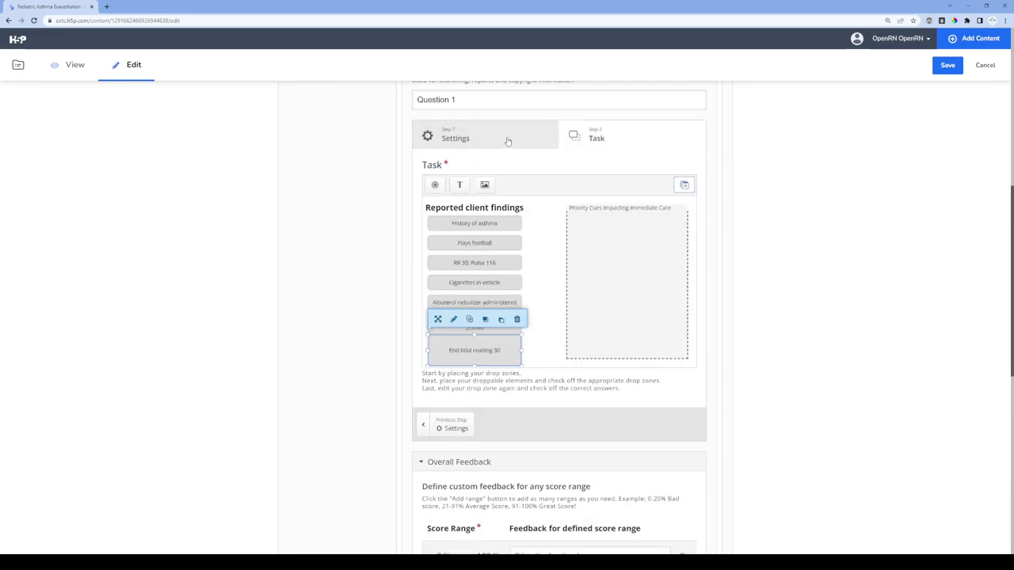
pyautogui.click(507, 141)
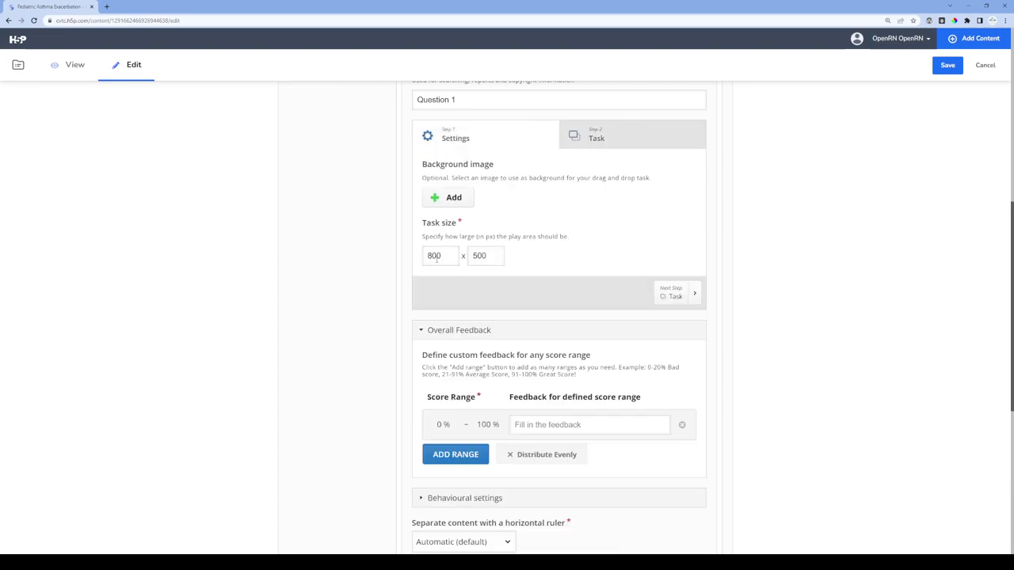
pyautogui.moveTo(434, 255); pyautogui.dragTo(422, 258)
pyautogui.click(622, 133)
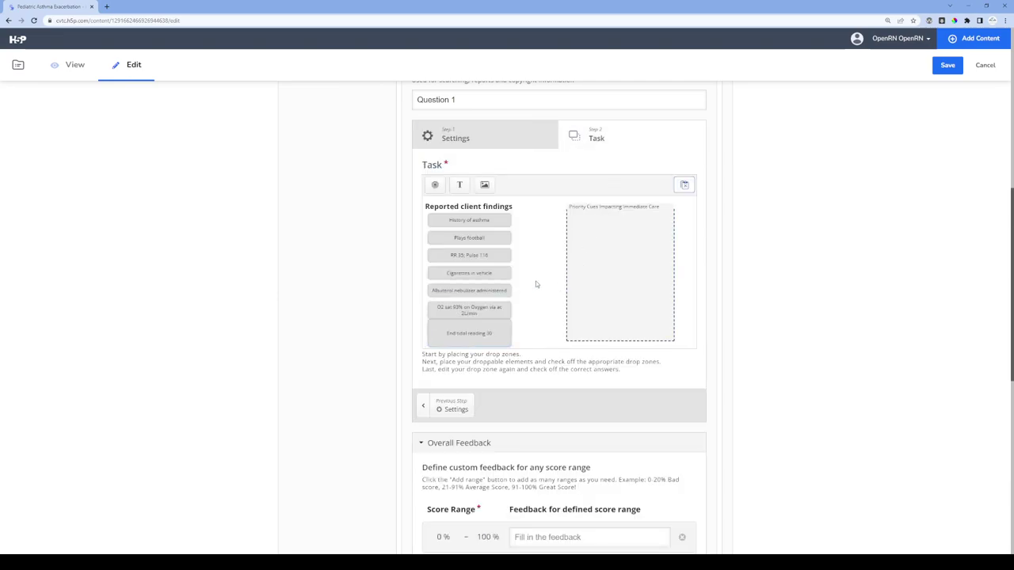
# Set the task width to 800 px and increase the task height to make room for all draggable items.
pyautogui.click(509, 137)
pyautogui.moveTo(434, 256); pyautogui.dragTo(415, 258)
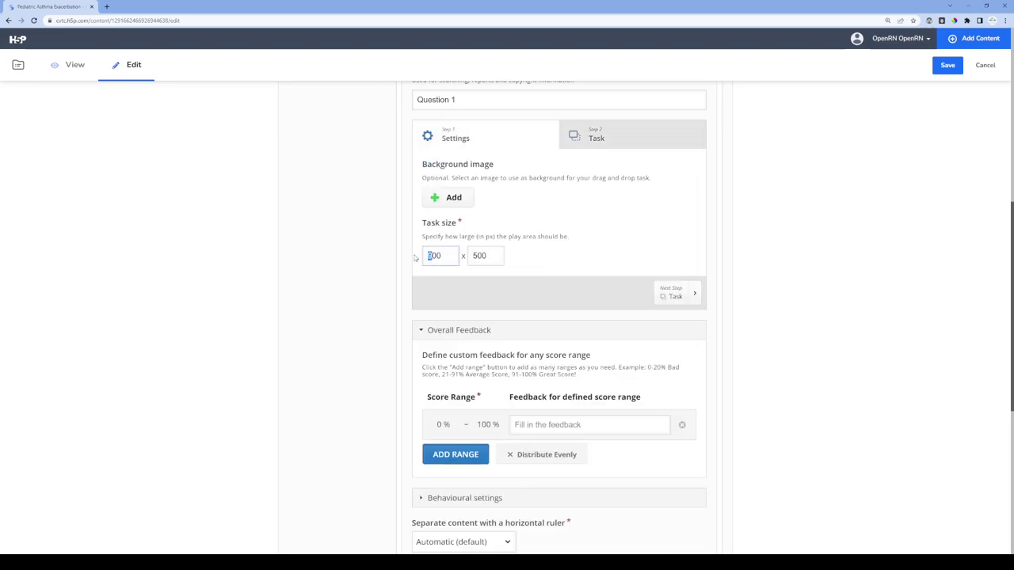
pyautogui.write('8')
pyautogui.moveTo(478, 256); pyautogui.dragTo(472, 255)
pyautogui.click(610, 139)
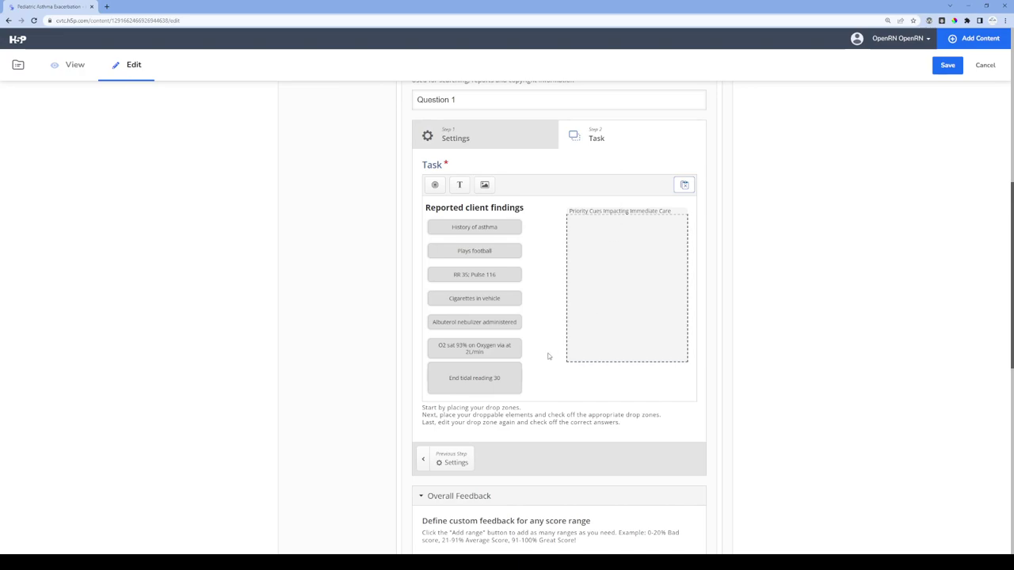
# Shrink "End tidal reading 30" to the other items' height and place it at the bottom of the column, below the father's name item.
pyautogui.click(479, 382)
pyautogui.moveTo(474, 395); pyautogui.dragTo(549, 390)
pyautogui.click(465, 379)
pyautogui.moveTo(464, 379); pyautogui.dragTo(465, 370)
pyautogui.moveTo(532, 387); pyautogui.dragTo(467, 371)
pyautogui.click(467, 364)
pyautogui.click(567, 385)
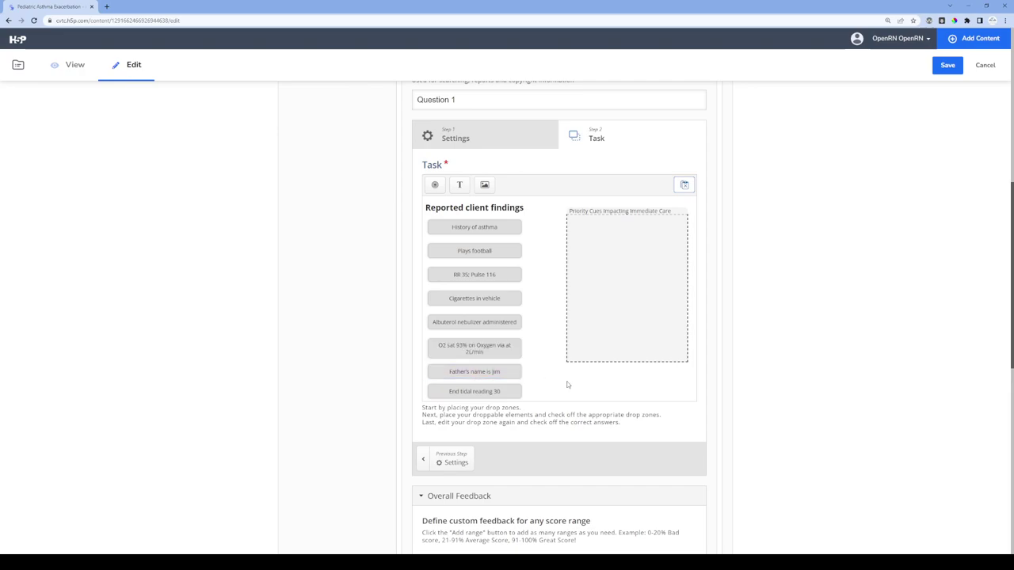
# Widen the Priority Cues drop zone toward the draggable items and extend its lower edge to nearly the bottom of the task area.
pyautogui.click(593, 302)
pyautogui.moveTo(568, 289); pyautogui.dragTo(548, 287)
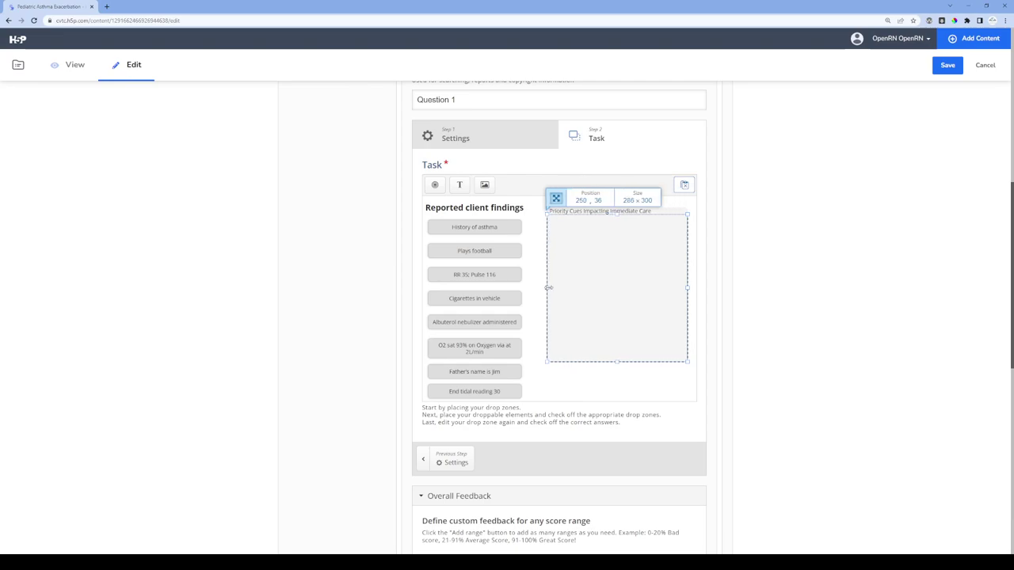
pyautogui.moveTo(618, 361); pyautogui.dragTo(616, 392)
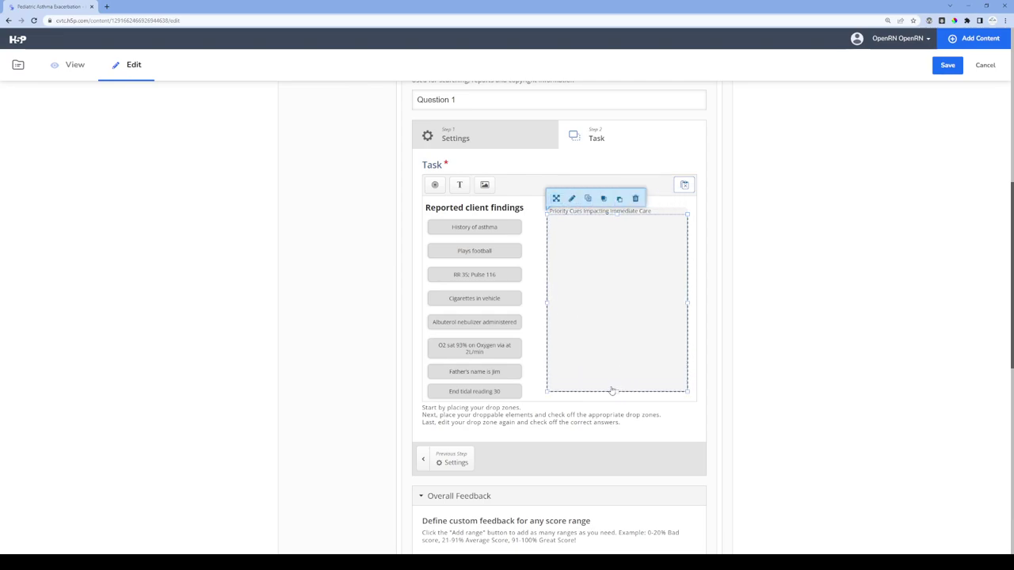
pyautogui.click(540, 340)
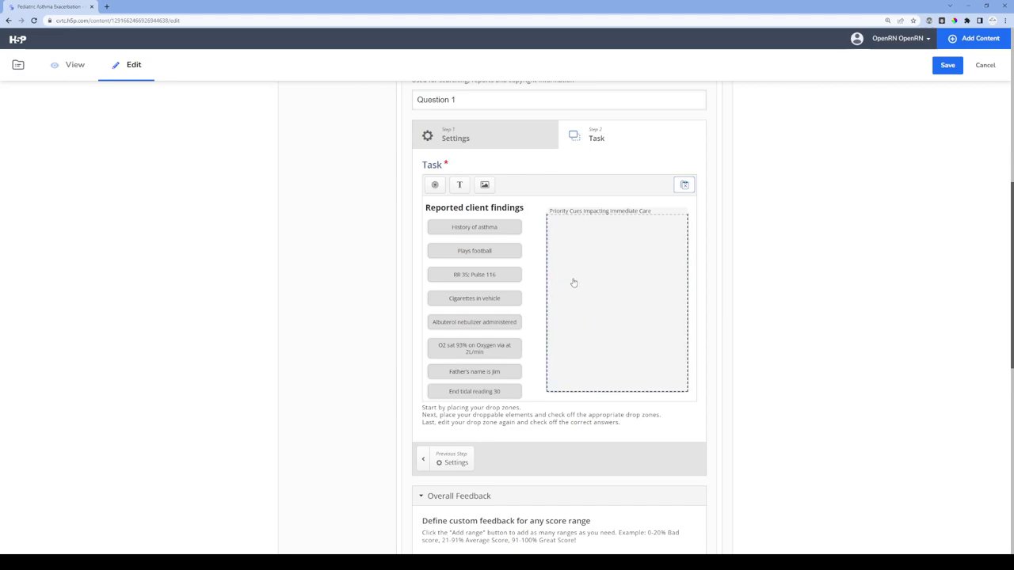
# Mark History of asthma, RR 35; Pulse 116, Albuterol nebulizer administered, O2 sat 93% and End tidal reading 30 as the Priority Cues zone's correct elements.
pyautogui.click(621, 264)
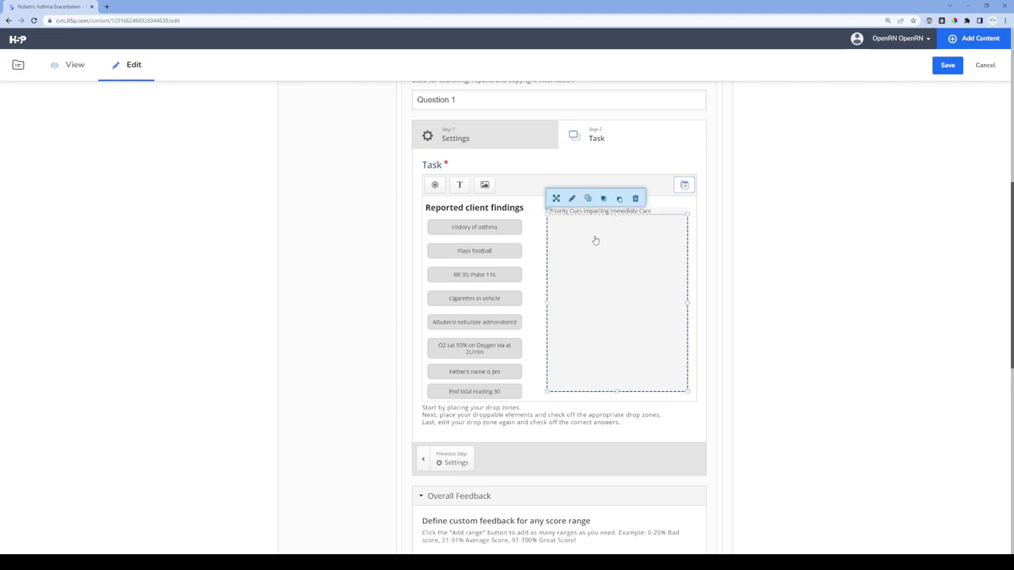
pyautogui.click(572, 199)
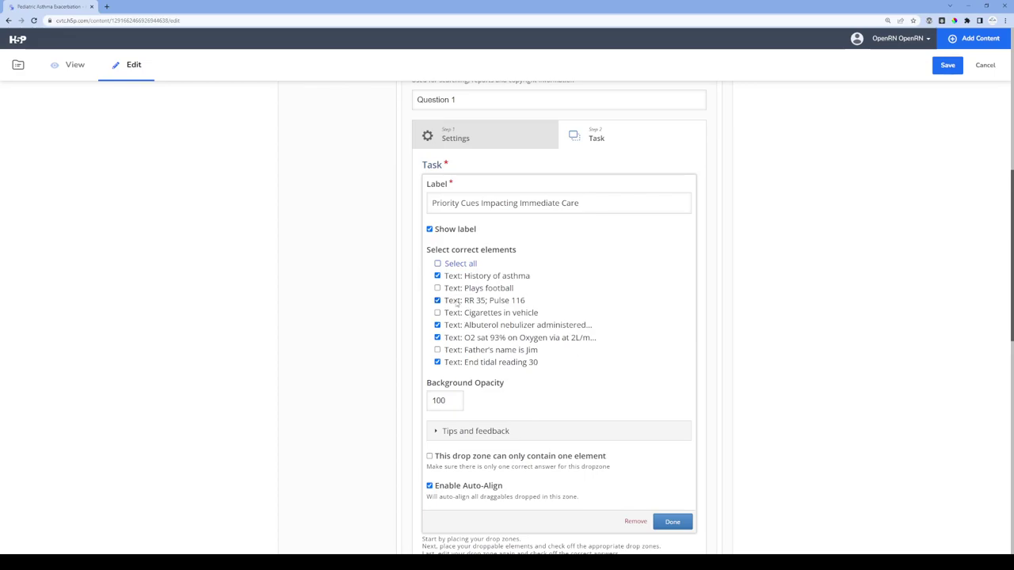
pyautogui.scroll(-1, 565, 388)
pyautogui.scroll(1, 566, 389)
pyautogui.click(672, 522)
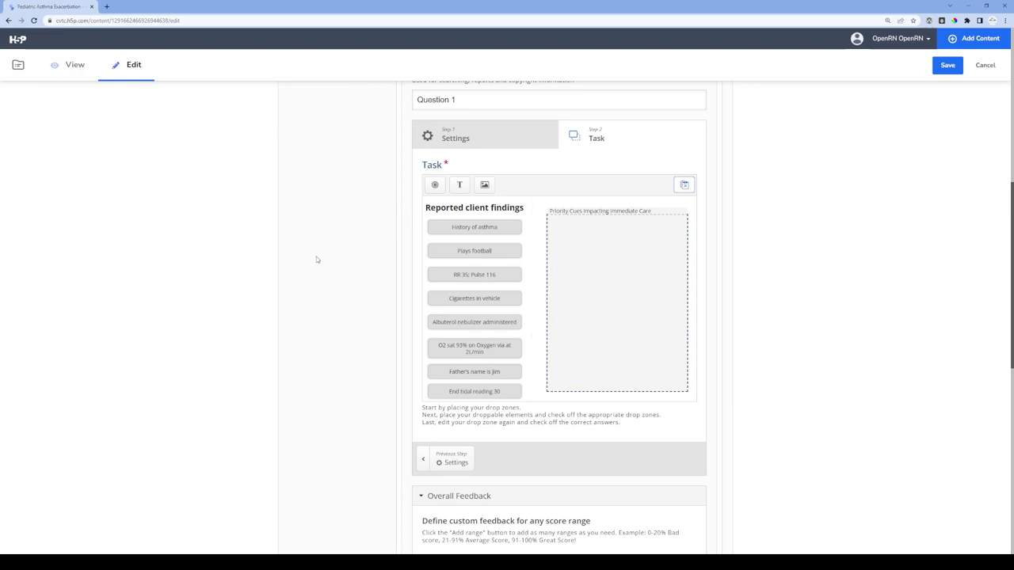
# Move the Priority Cues drop zone down and lower its upper edge to leave space above it in the task area.
pyautogui.scroll(1, 315, 258)
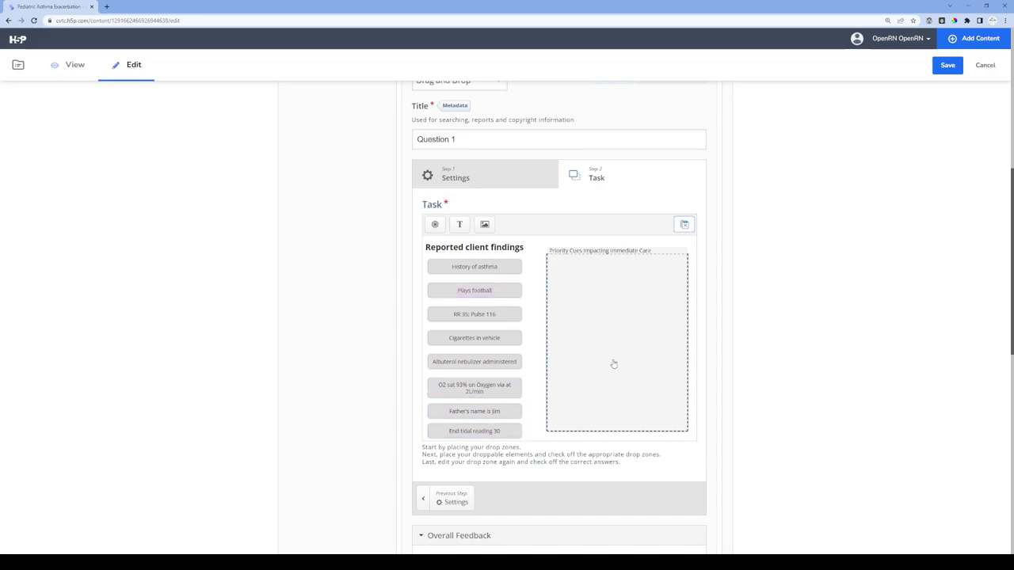
pyautogui.click(598, 338)
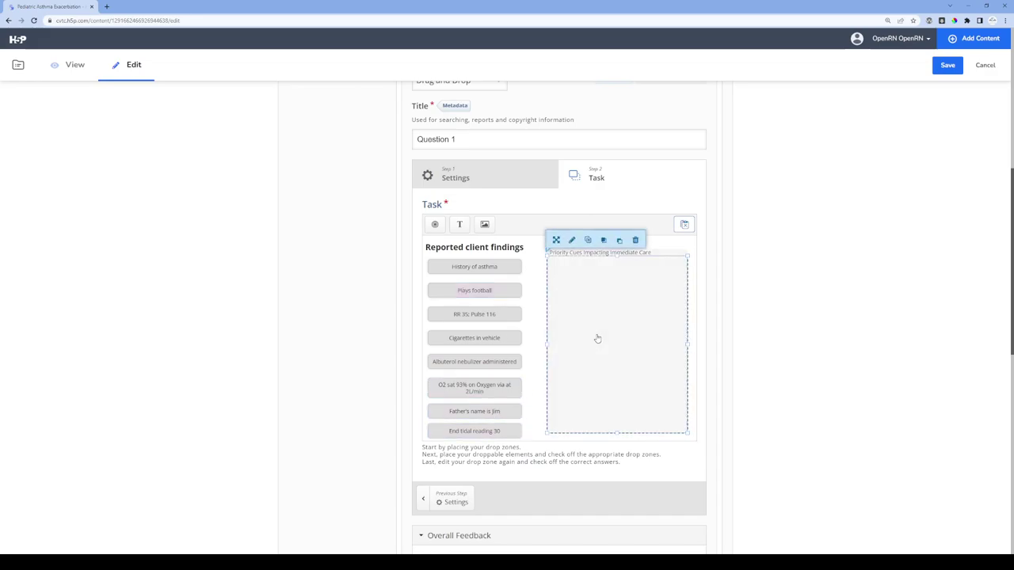
pyautogui.click(620, 262)
pyautogui.moveTo(617, 262); pyautogui.dragTo(619, 287)
# Move History of asthma, Cigarettes in vehicle, Albuterol nebulizer administered and RR 35; Pulse 116 down, closing the gaps between the lower draggable items.
pyautogui.click(474, 267)
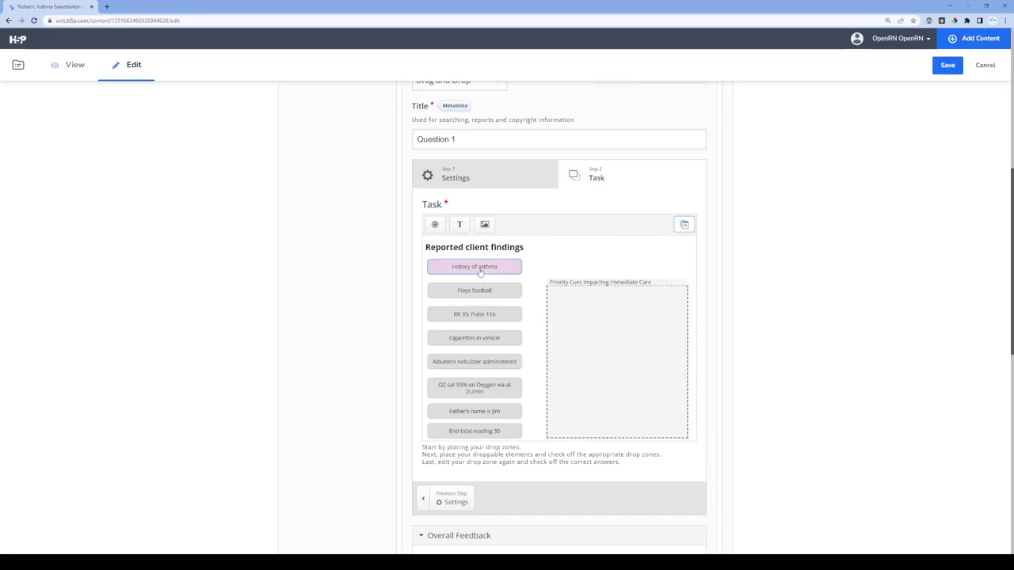
pyautogui.click(476, 393)
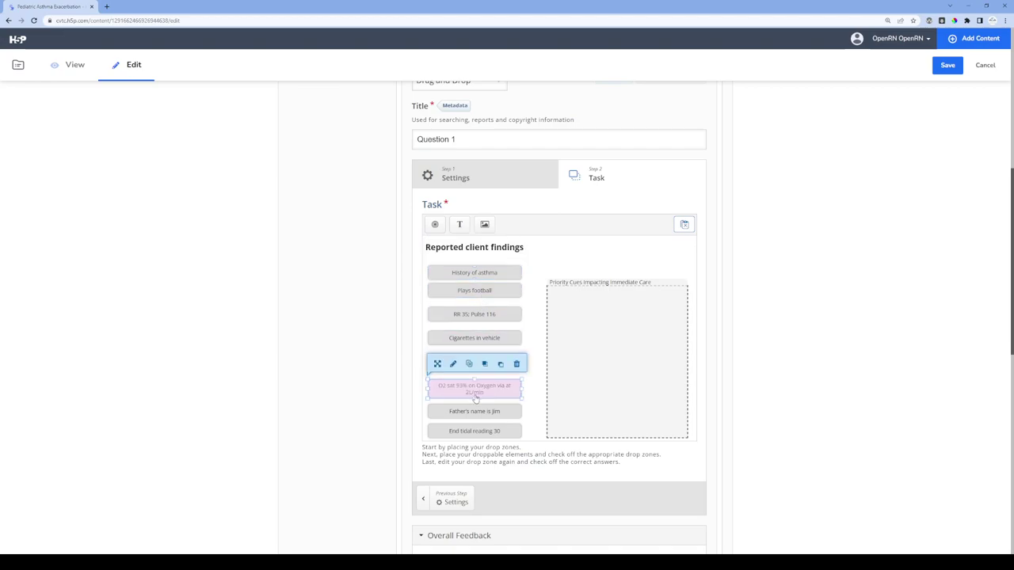
pyautogui.click(517, 369)
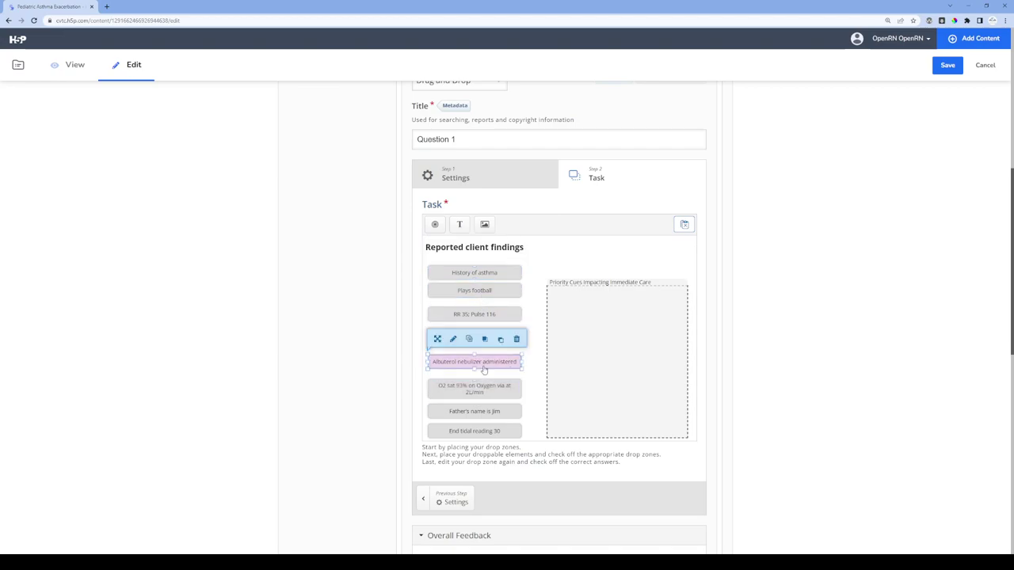
pyautogui.click(526, 363)
pyautogui.click(496, 346)
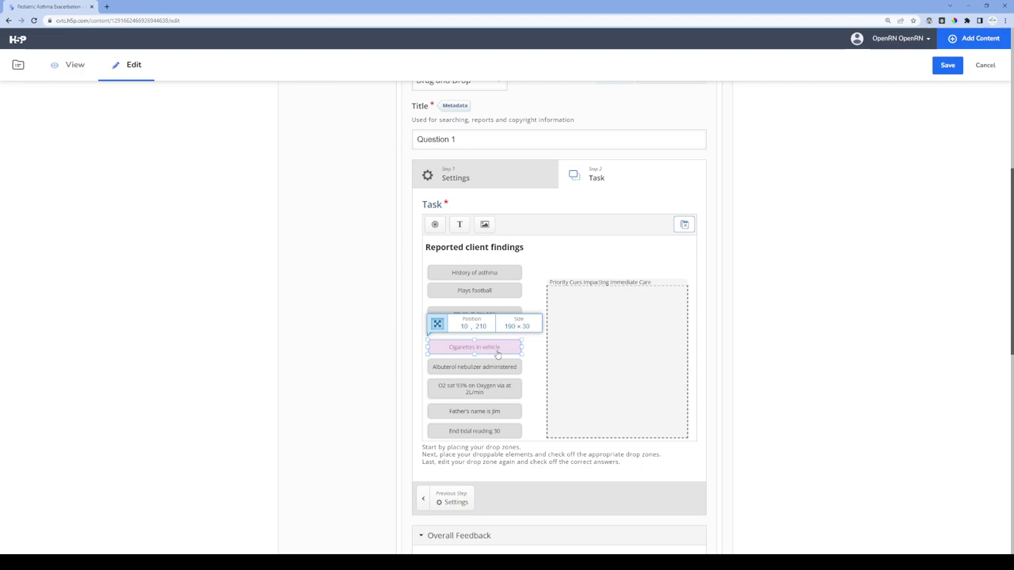
pyautogui.click(496, 315)
pyautogui.moveTo(496, 317); pyautogui.dragTo(498, 332)
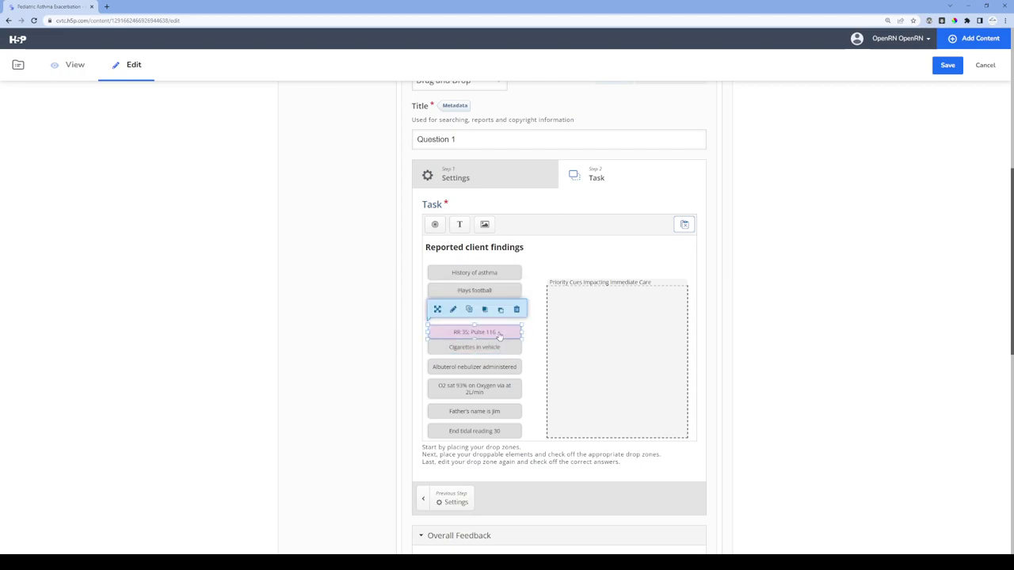
pyautogui.click(516, 317)
# Move Plays football and History of asthma down so they stack evenly directly above RR 35; Pulse 116.
pyautogui.moveTo(499, 291); pyautogui.dragTo(498, 312)
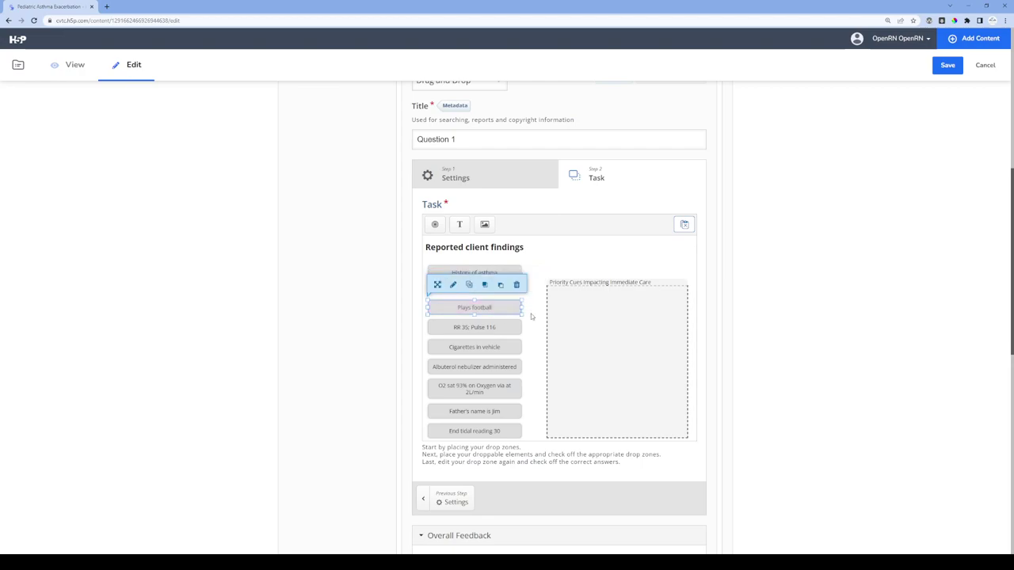
pyautogui.click(481, 273)
pyautogui.moveTo(480, 273); pyautogui.dragTo(481, 288)
pyautogui.click(535, 296)
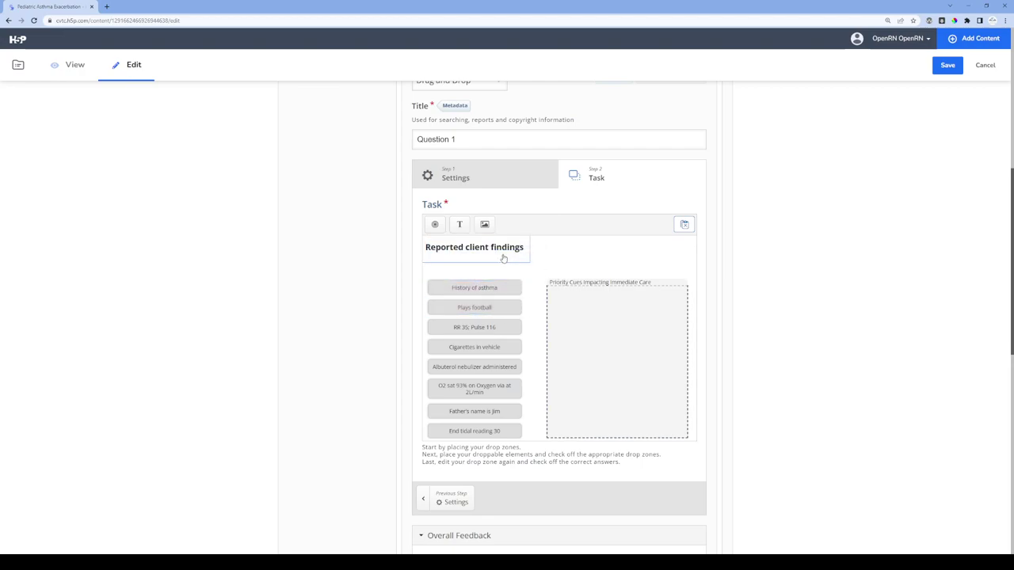
# Shorten the "Reported client findings" heading box and place it directly above History of asthma.
pyautogui.click(502, 258)
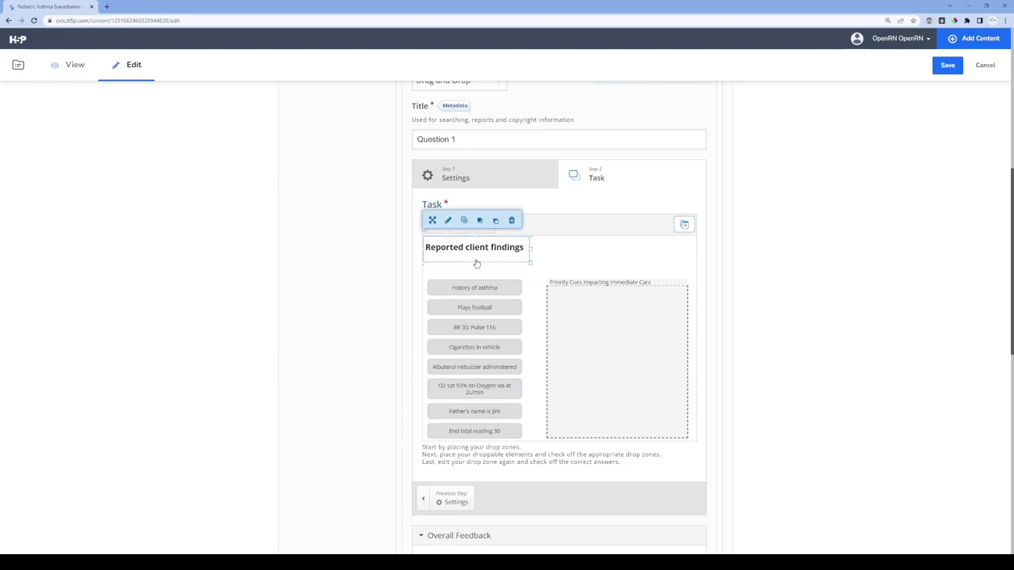
pyautogui.moveTo(475, 261); pyautogui.dragTo(467, 279)
pyautogui.click(467, 252)
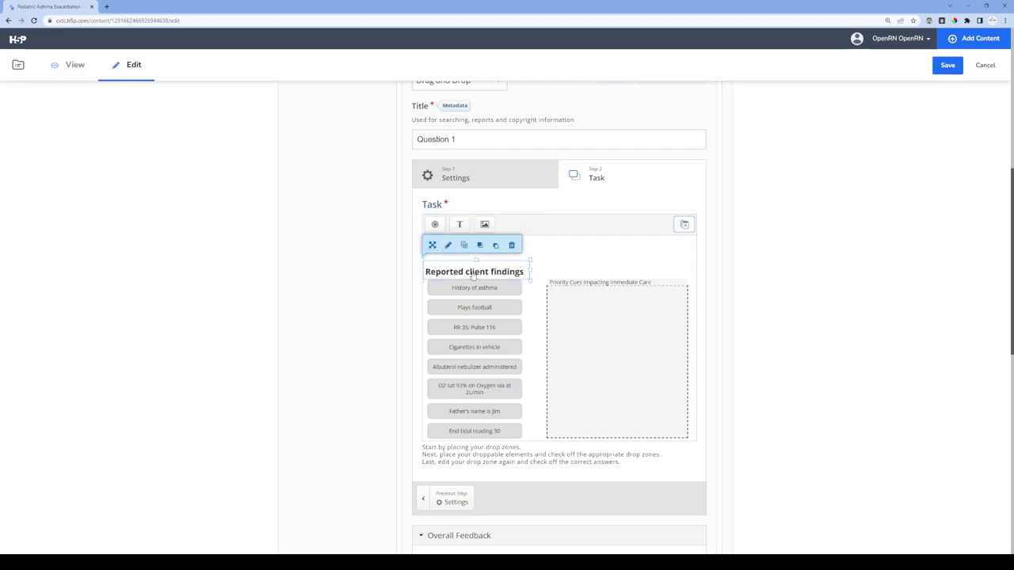
pyautogui.click(541, 295)
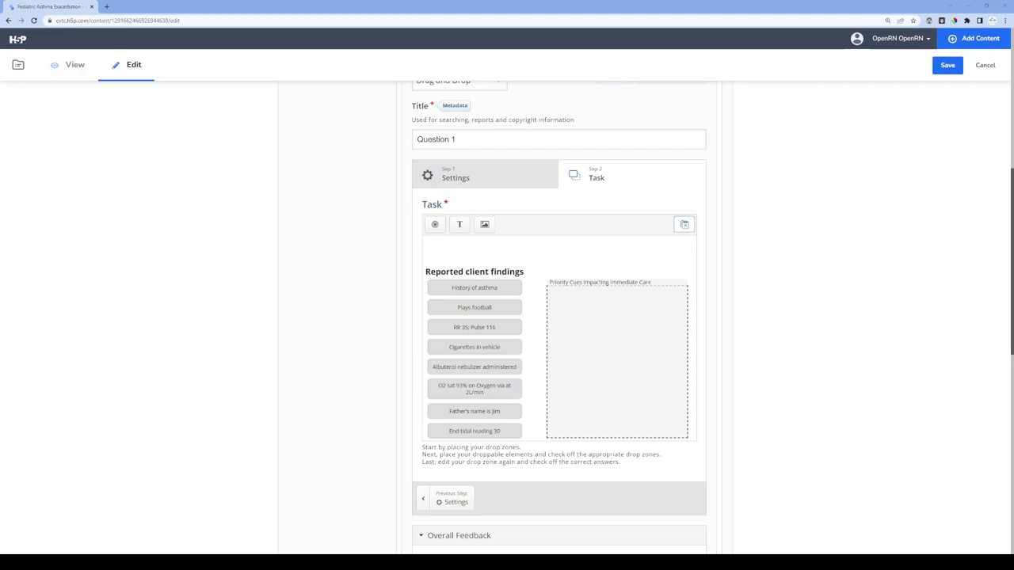
# Add a text element with "Question 1" as Heading 2 above "Drag and Drop: What priority cues from the paramedic handoff report impact immediate nursing care?".
pyautogui.click(460, 226)
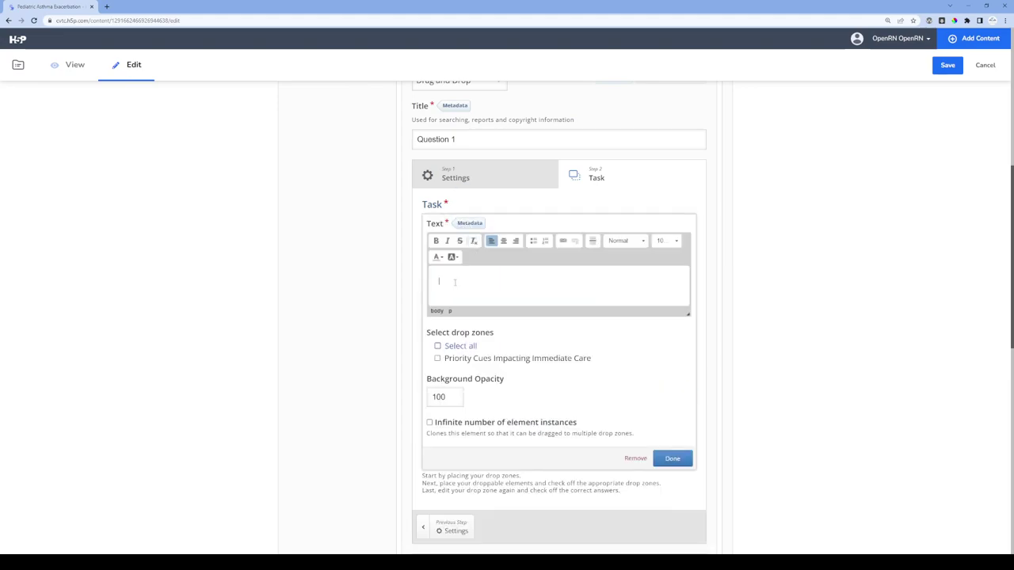
pyautogui.write('Question 1: Drag and Drop: What priority cues from the paramedic handoff report impact immediate nursing care?')
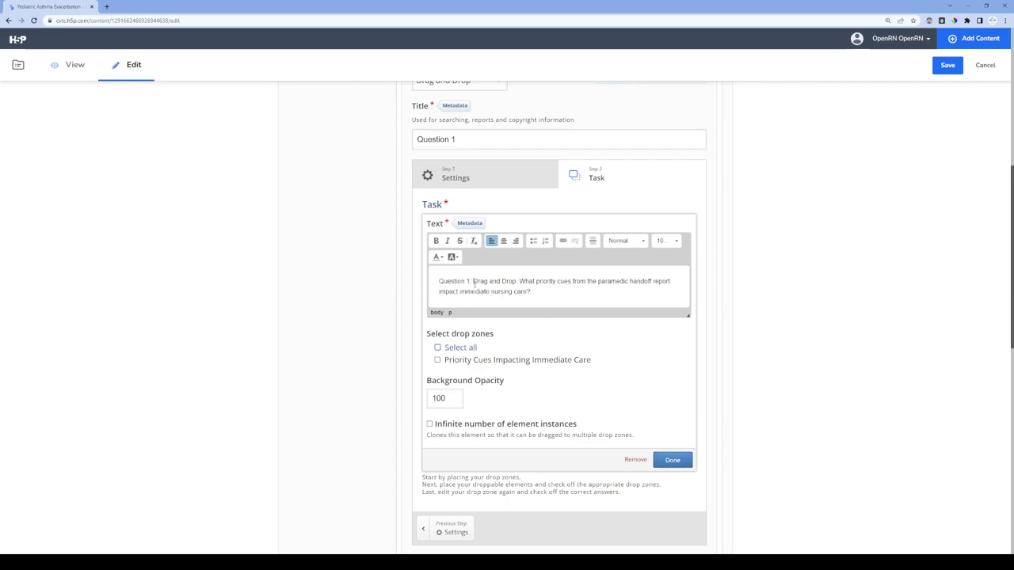
pyautogui.press('BackSpace')
pyautogui.press('BackSpace')
pyautogui.press('Return')
pyautogui.moveTo(470, 281); pyautogui.dragTo(438, 281)
pyautogui.click(645, 240)
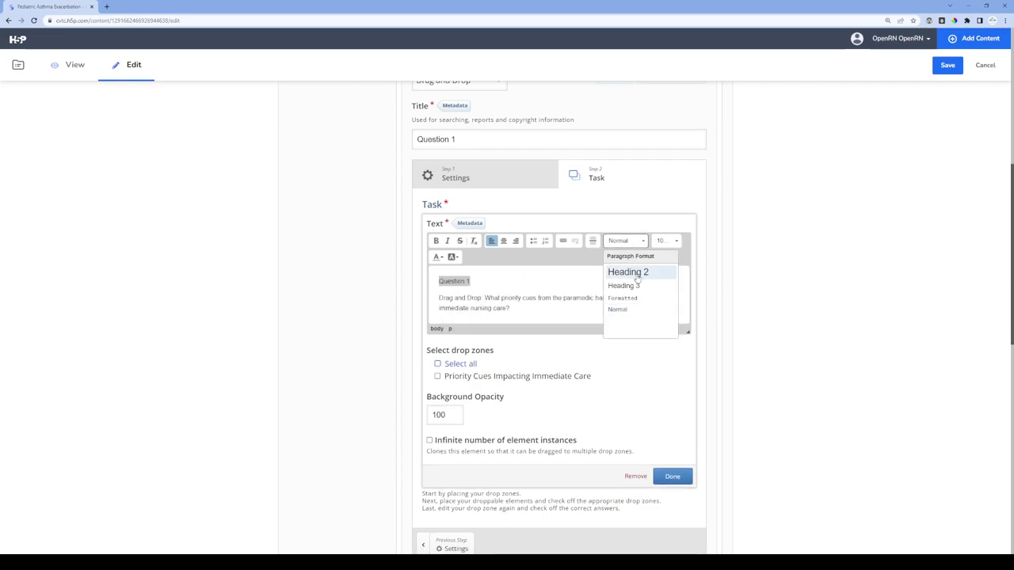
pyautogui.click(636, 276)
pyautogui.click(672, 476)
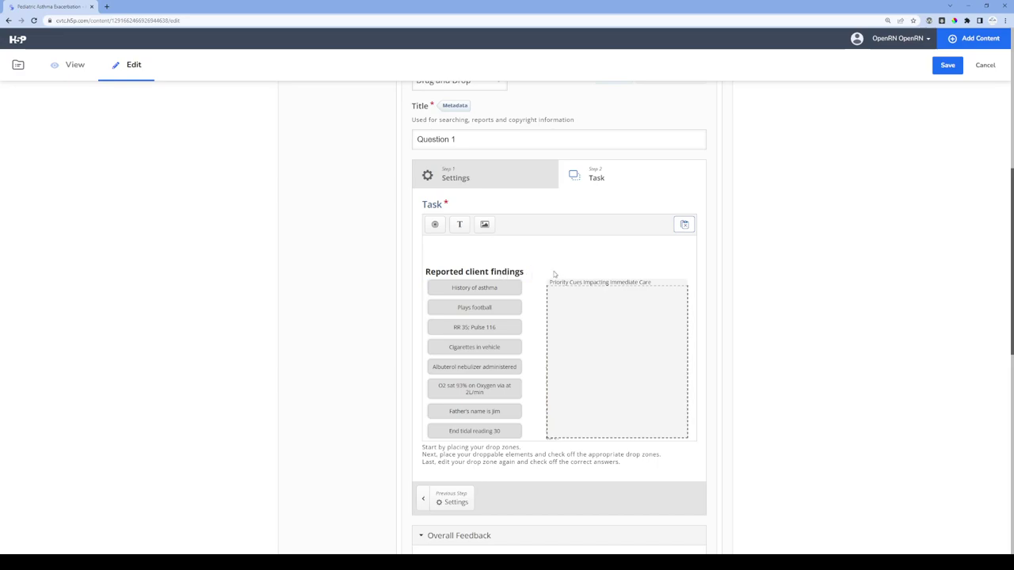
# Place the new question text at the top of the task area and widen it to nearly the full width.
pyautogui.click(556, 344)
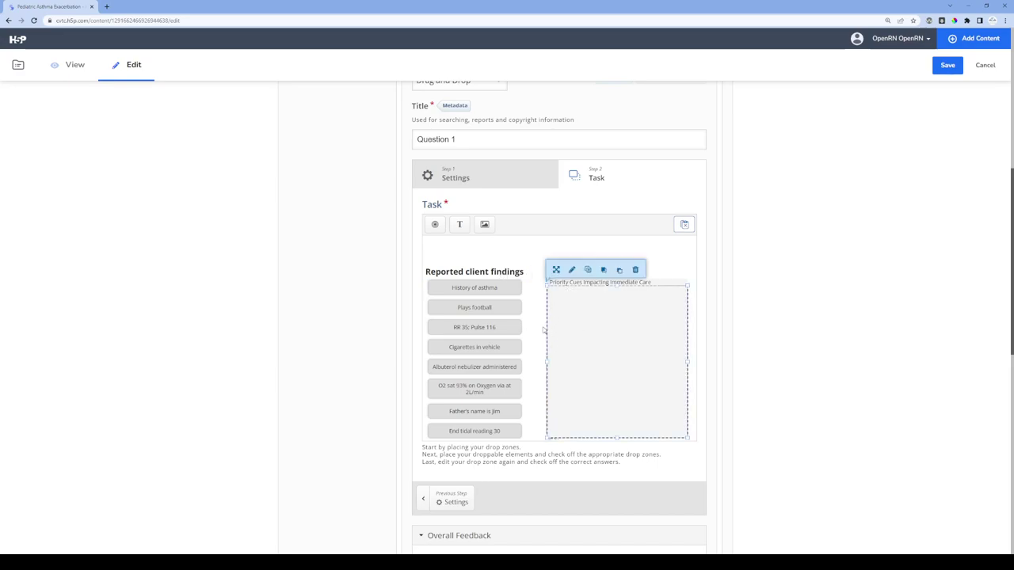
pyautogui.click(545, 338)
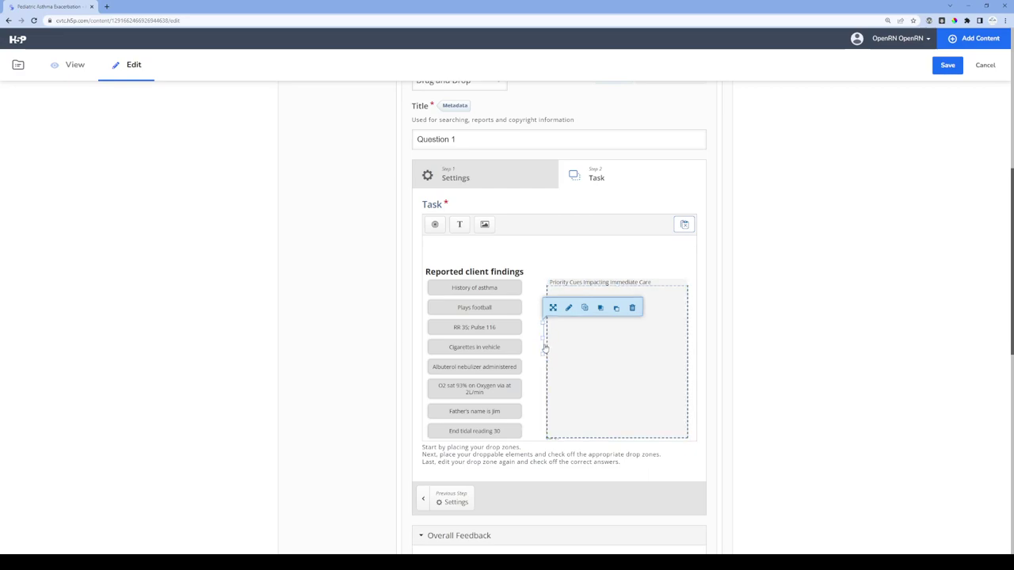
pyautogui.moveTo(545, 349); pyautogui.dragTo(689, 249)
pyautogui.click(529, 310)
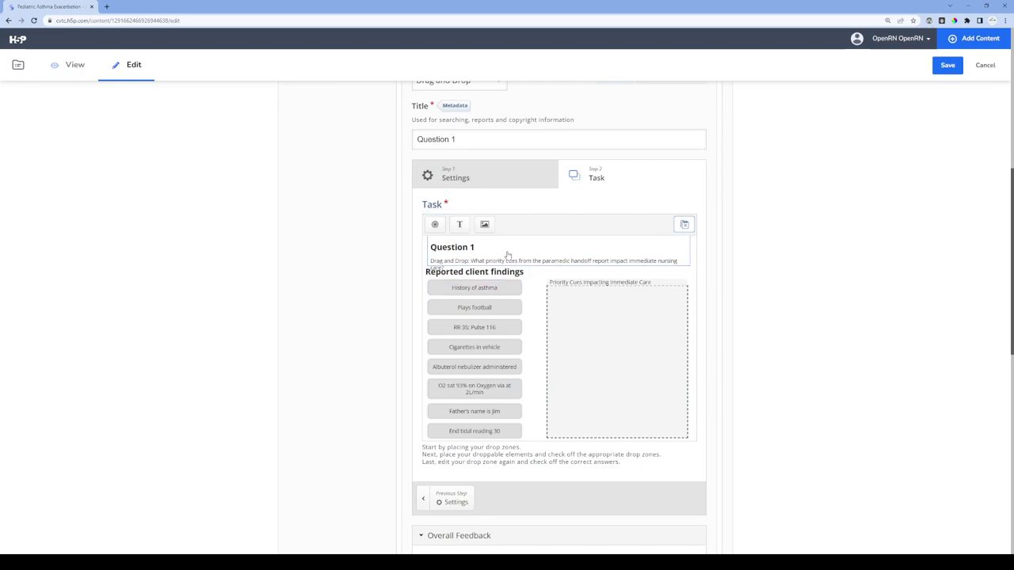
pyautogui.click(487, 260)
pyautogui.moveTo(560, 267)
pyautogui.mouseDown()
pyautogui.moveTo(557, 255)
pyautogui.moveTo(559, 267)
pyautogui.mouseUp()
pyautogui.click(532, 317)
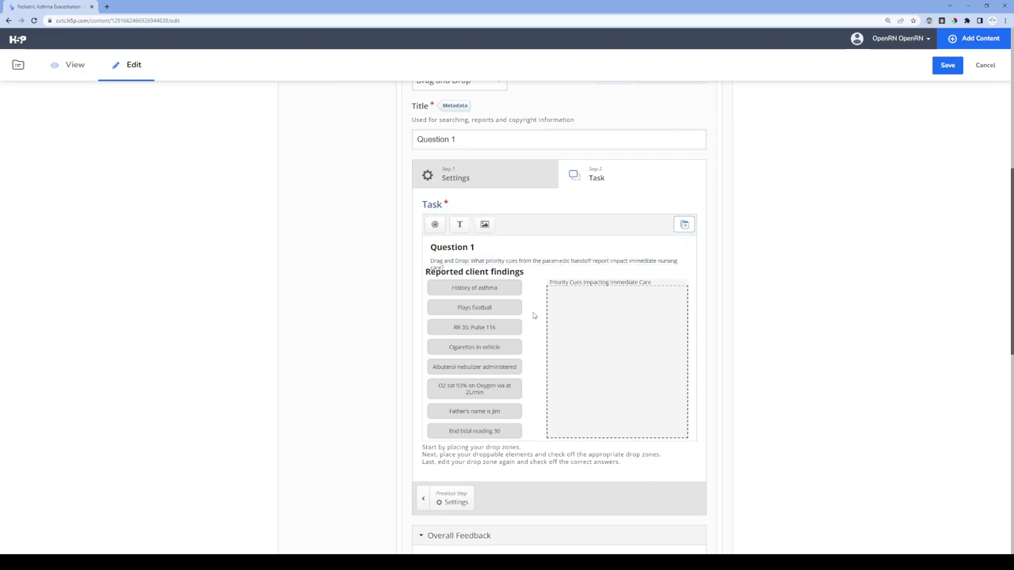
# Narrow the Priority Cues drop zone from its left edge and narrow all draggable items to make room for a second column.
pyautogui.click(575, 351)
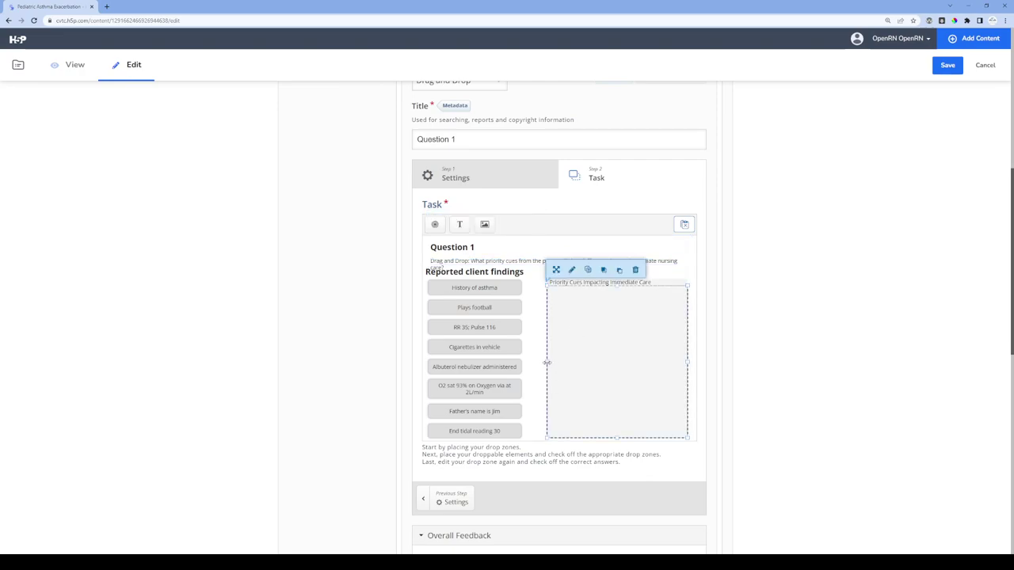
pyautogui.moveTo(547, 362); pyautogui.dragTo(571, 358)
pyautogui.click(508, 288)
pyautogui.moveTo(521, 288); pyautogui.dragTo(498, 435)
pyautogui.click(497, 312)
pyautogui.click(511, 329)
pyautogui.click(519, 347)
pyautogui.click(515, 369)
pyautogui.click(505, 392)
pyautogui.click(497, 413)
pyautogui.click(499, 430)
# Arrange the items in two columns, with Cigarettes, Albuterol, End tidal and O2 sat in the second and the father's name item below RR 35.
pyautogui.moveTo(468, 346); pyautogui.dragTo(539, 287)
pyautogui.moveTo(462, 366); pyautogui.dragTo(539, 307)
pyautogui.moveTo(462, 388); pyautogui.dragTo(530, 333)
pyautogui.moveTo(467, 423); pyautogui.dragTo(509, 391)
pyautogui.moveTo(527, 334); pyautogui.dragTo(527, 353)
pyautogui.moveTo(512, 386); pyautogui.dragTo(532, 336)
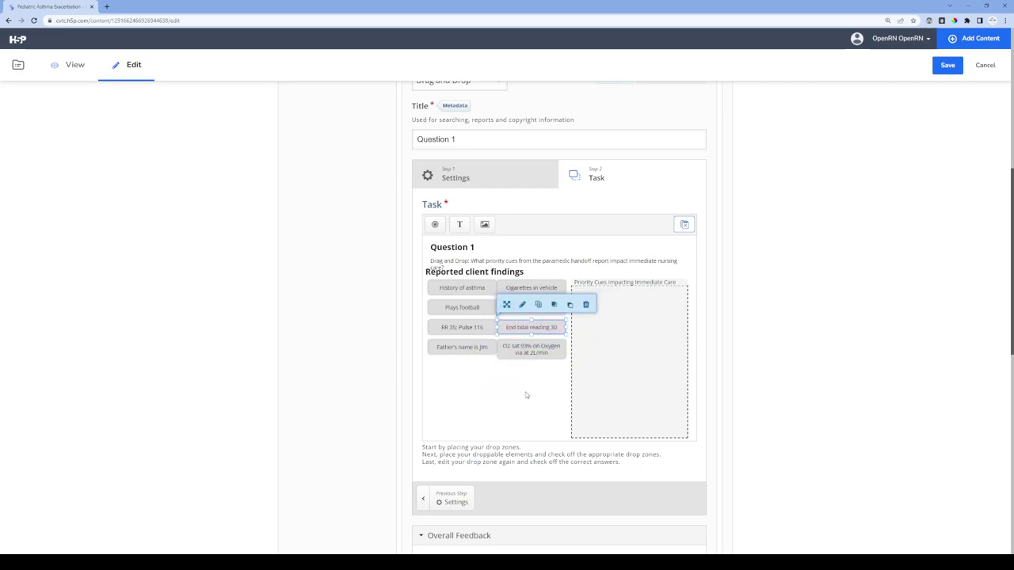
# Narrow the Priority Cues drop zone to 226 × 310 and shift O2 sat, End tidal and Albuterol right to separate the columns.
pyautogui.click(451, 353)
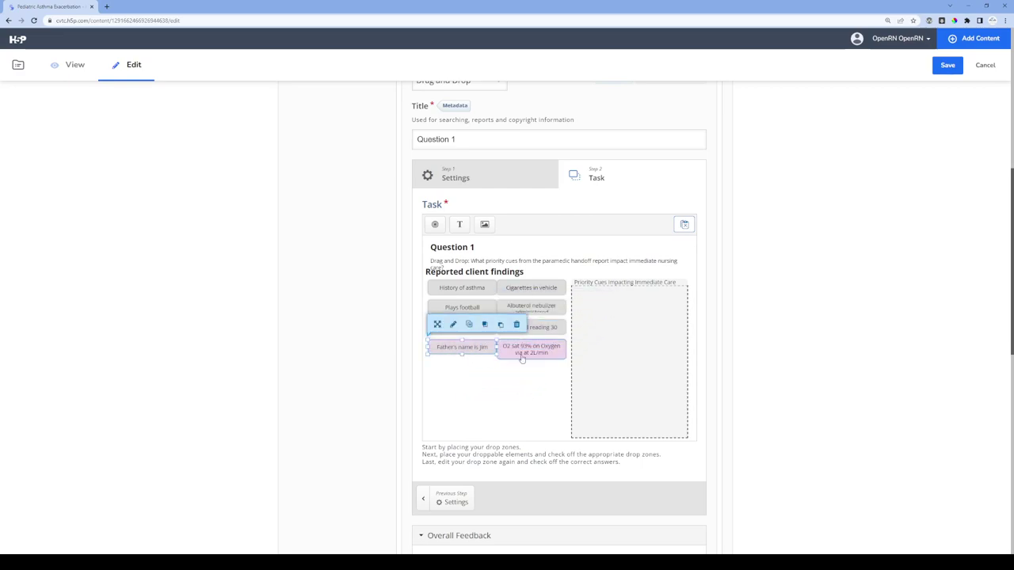
pyautogui.click(588, 356)
pyautogui.moveTo(572, 361); pyautogui.dragTo(577, 362)
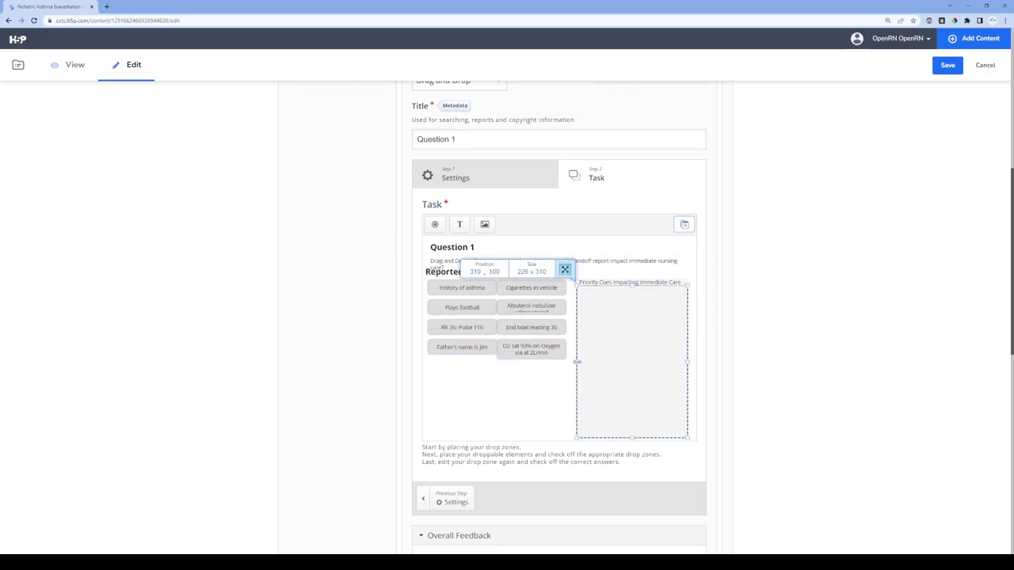
pyautogui.click(534, 355)
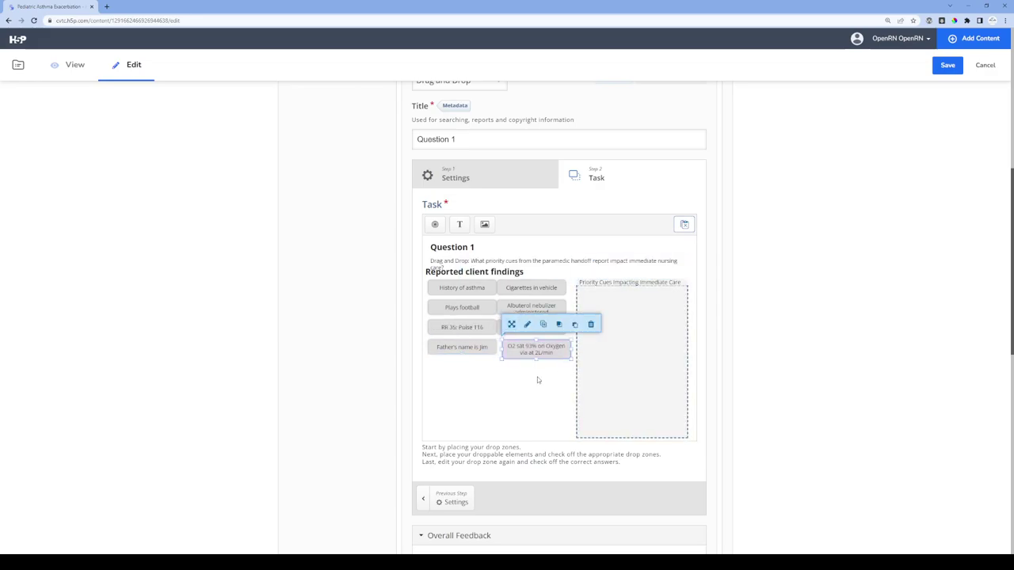
pyautogui.moveTo(530, 327); pyautogui.dragTo(536, 327)
pyautogui.click(536, 307)
# Swap the Albuterol and father's name items, make Albuterol taller to fit its text, and align Cigarettes in vehicle with the second column.
pyautogui.moveTo(464, 349); pyautogui.dragTo(493, 397)
pyautogui.moveTo(538, 311); pyautogui.dragTo(465, 359)
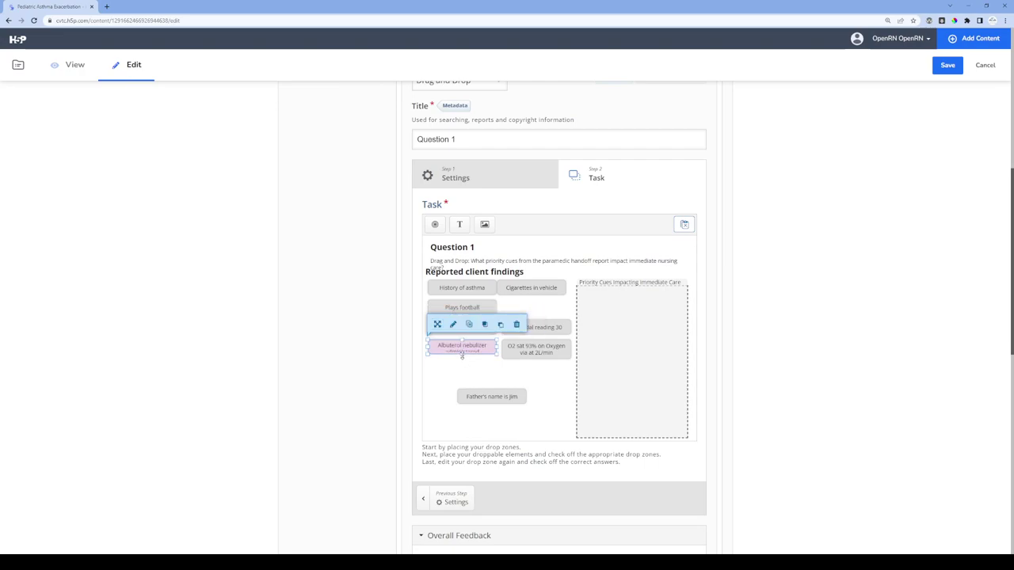
pyautogui.click(482, 380)
pyautogui.moveTo(495, 401); pyautogui.dragTo(539, 310)
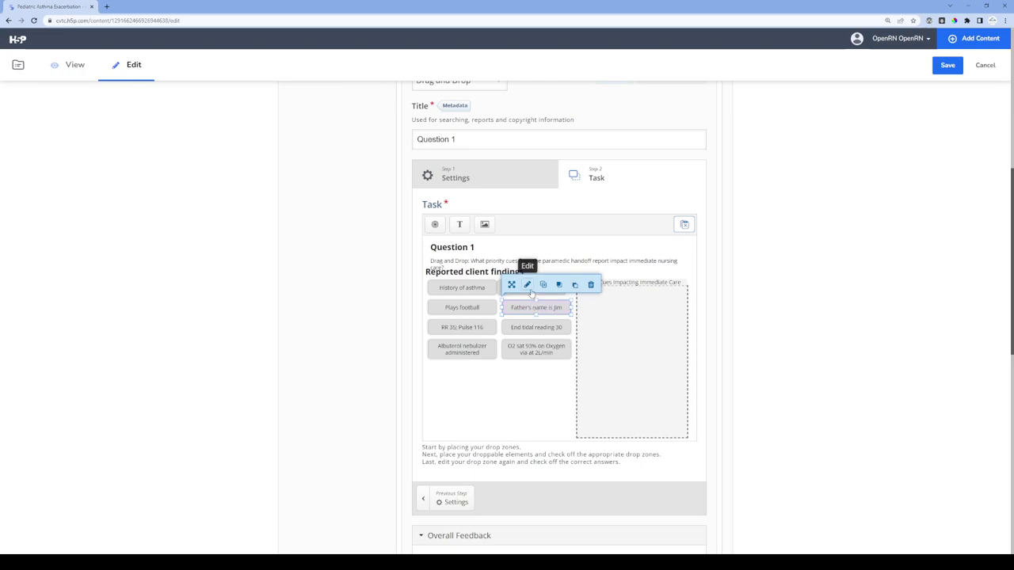
pyautogui.click(527, 290)
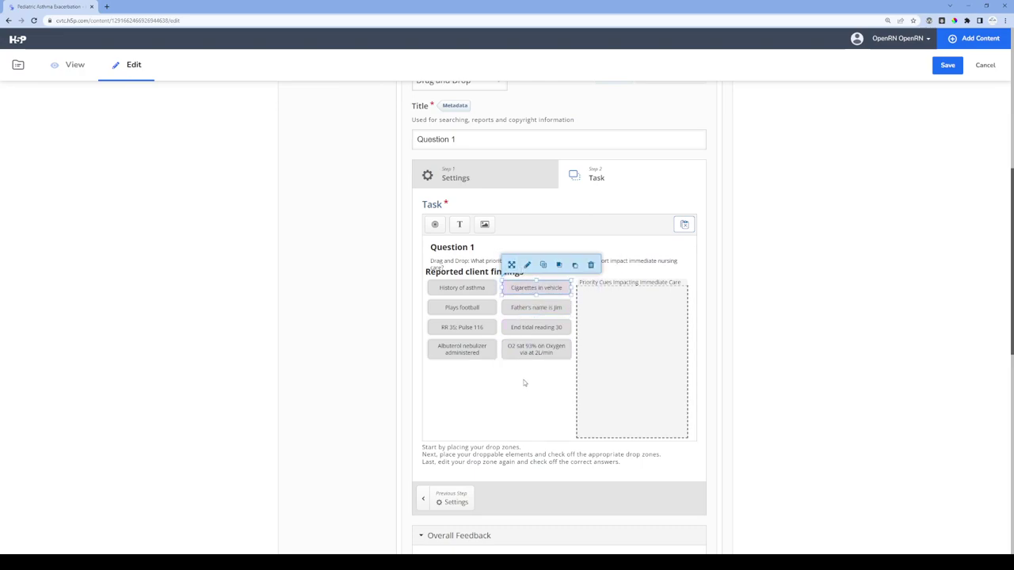
# Move both columns of draggable items slightly down, keeping their rows aligned, to leave space below the question text.
pyautogui.click(463, 355)
pyautogui.moveTo(463, 358)
pyautogui.mouseDown()
pyautogui.moveTo(528, 356)
pyautogui.moveTo(469, 369)
pyautogui.mouseUp()
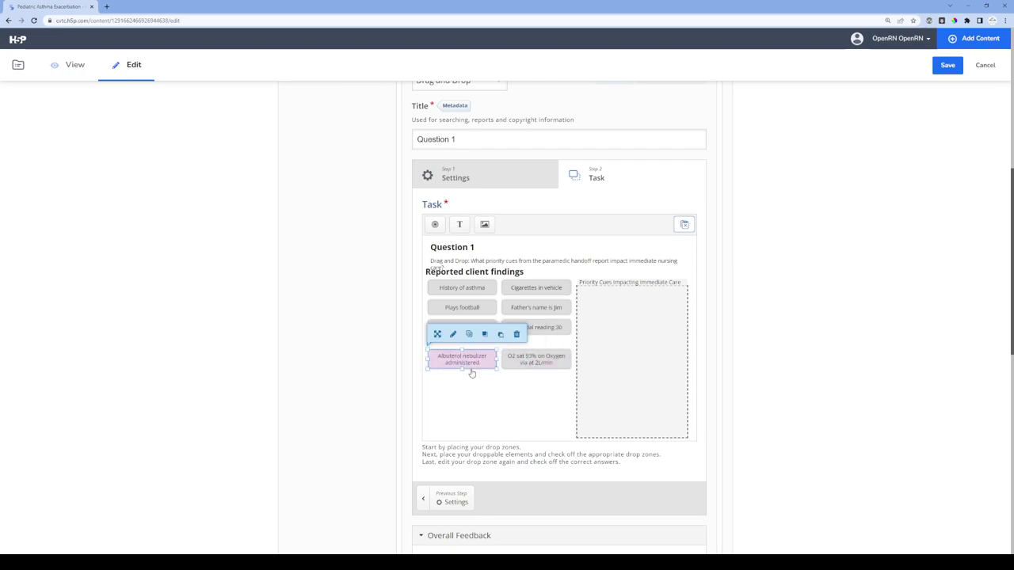
pyautogui.moveTo(466, 327)
pyautogui.mouseDown()
pyautogui.moveTo(481, 346)
pyautogui.moveTo(531, 339)
pyautogui.moveTo(465, 326)
pyautogui.mouseUp()
pyautogui.moveTo(536, 307); pyautogui.dragTo(539, 318)
pyautogui.moveTo(466, 288); pyautogui.dragTo(470, 303)
pyautogui.moveTo(531, 292); pyautogui.dragTo(524, 302)
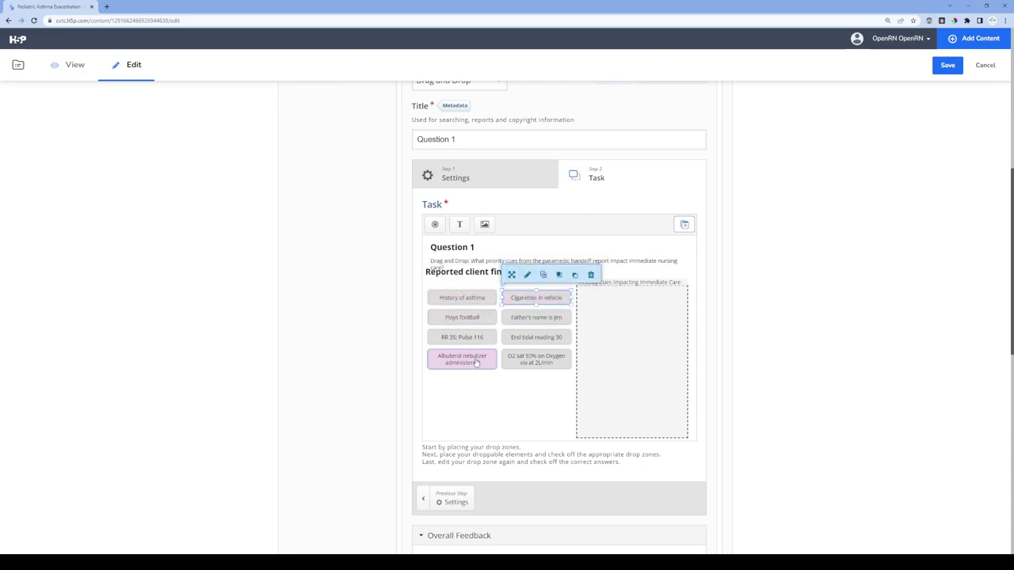
# Move the "Reported client findings" heading below the question text and align its left edge with it.
pyautogui.moveTo(470, 276); pyautogui.dragTo(470, 288)
pyautogui.click(507, 388)
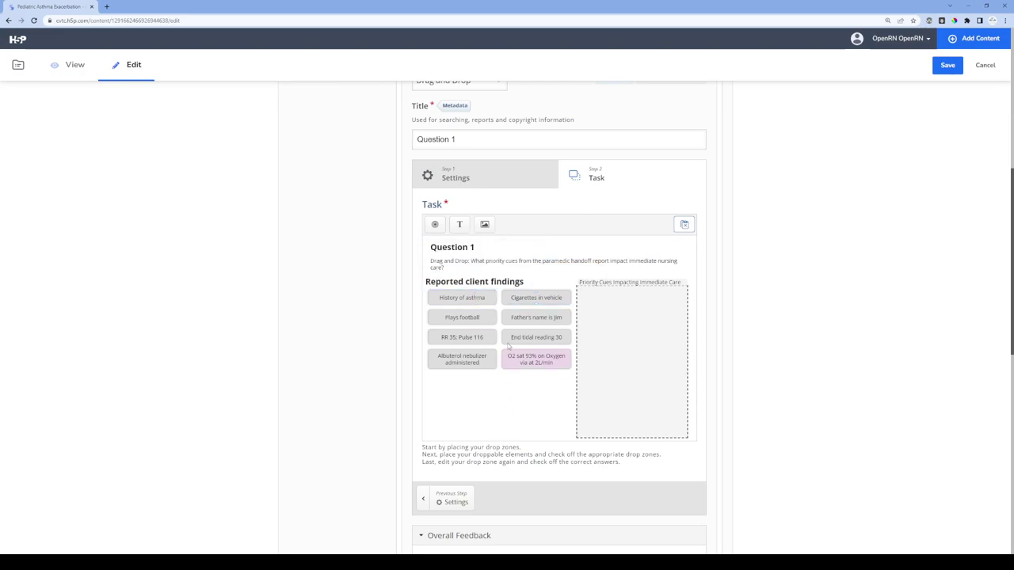
pyautogui.click(474, 287)
pyautogui.click(511, 424)
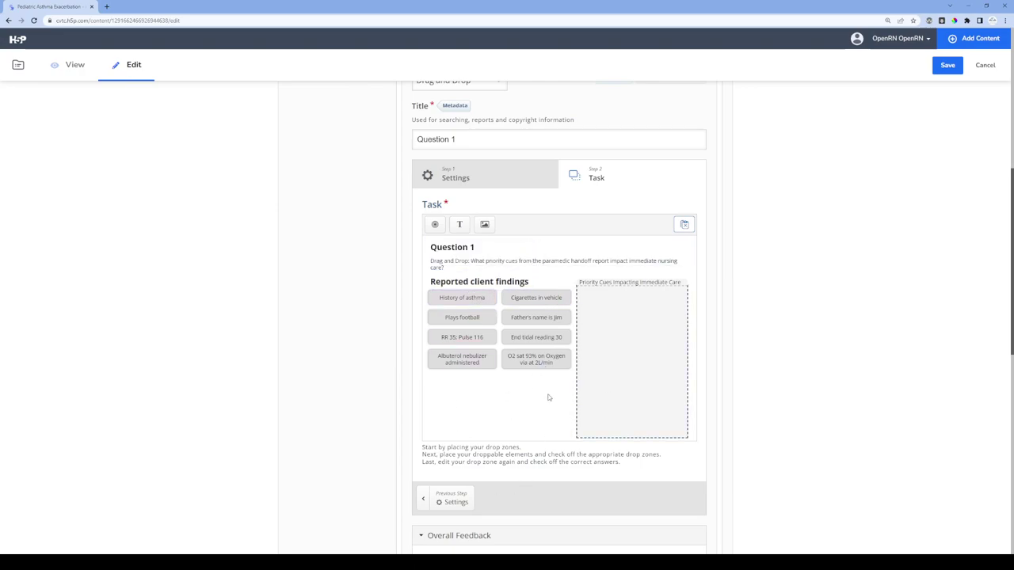
# Save the book and open its Handoff Report page in the view to check Question 1.
pyautogui.scroll(-2, 507, 423)
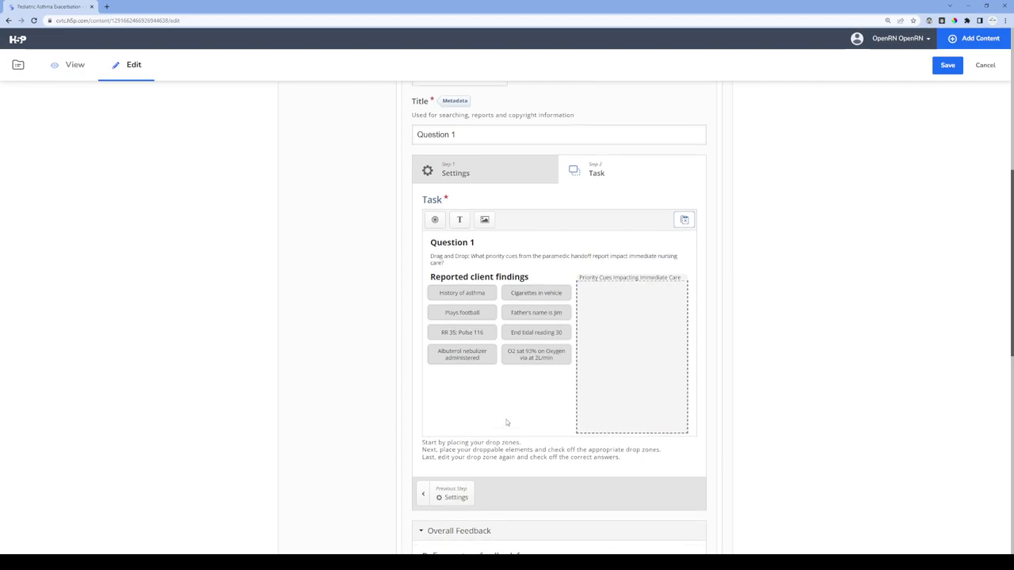
pyautogui.scroll(2, 507, 423)
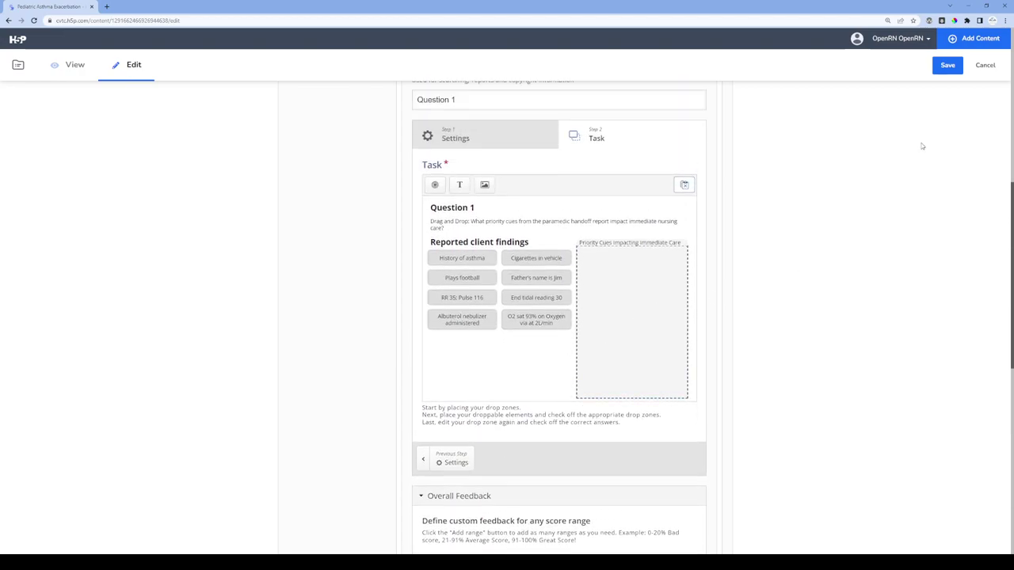
pyautogui.scroll(2, 857, 186)
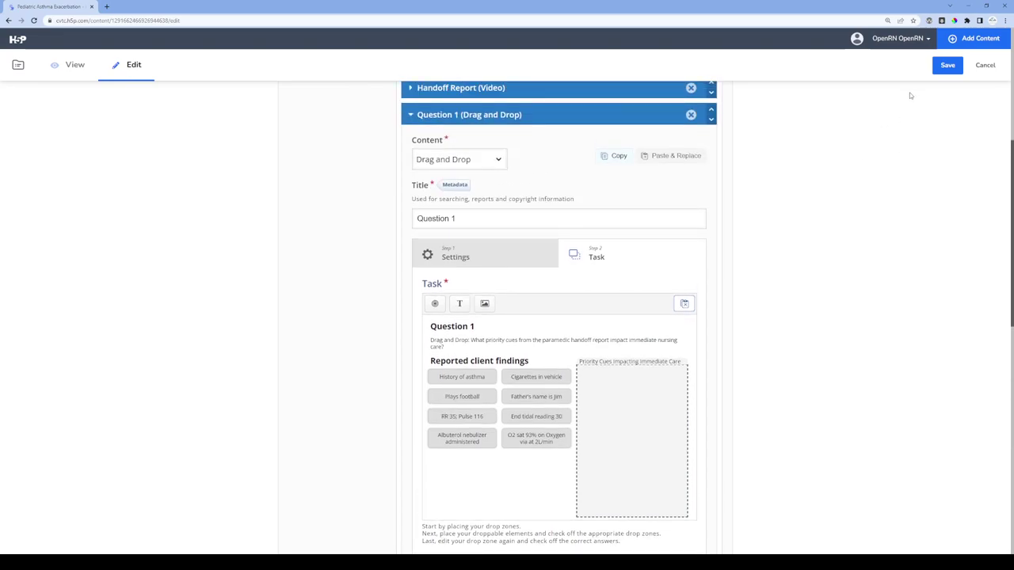
pyautogui.click(948, 66)
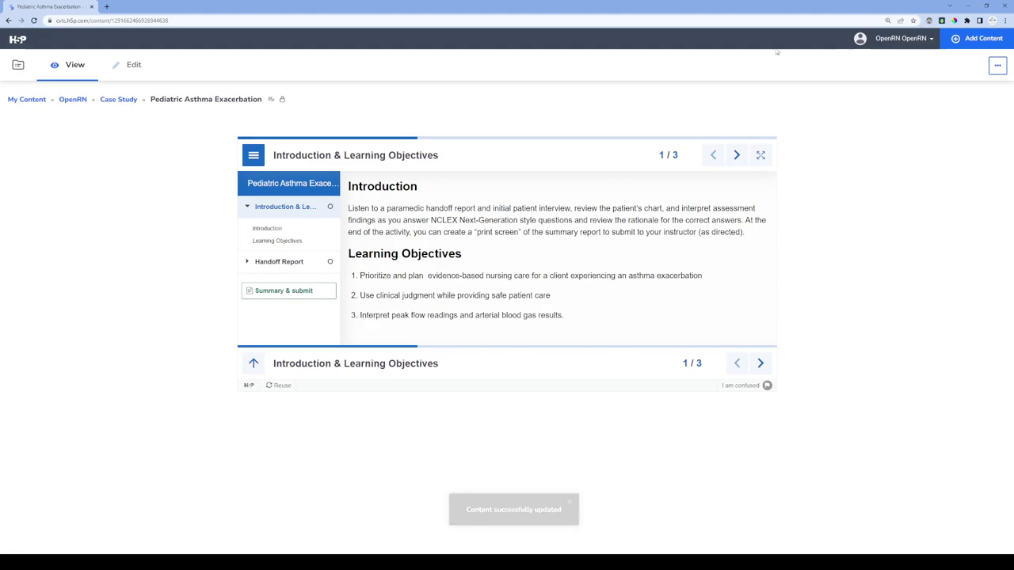
pyautogui.click(262, 263)
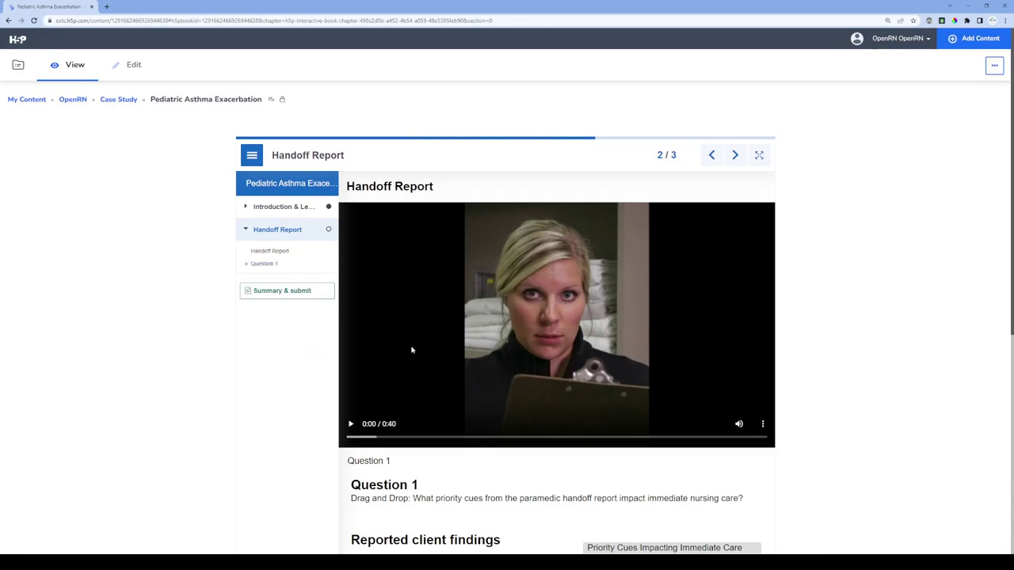
# Test Question 1 by placing History of asthma, RR 35; Pulse 116, Albuterol, O2 sat and End tidal in the drop zone, then check the answers.
pyautogui.scroll(-3, 579, 339)
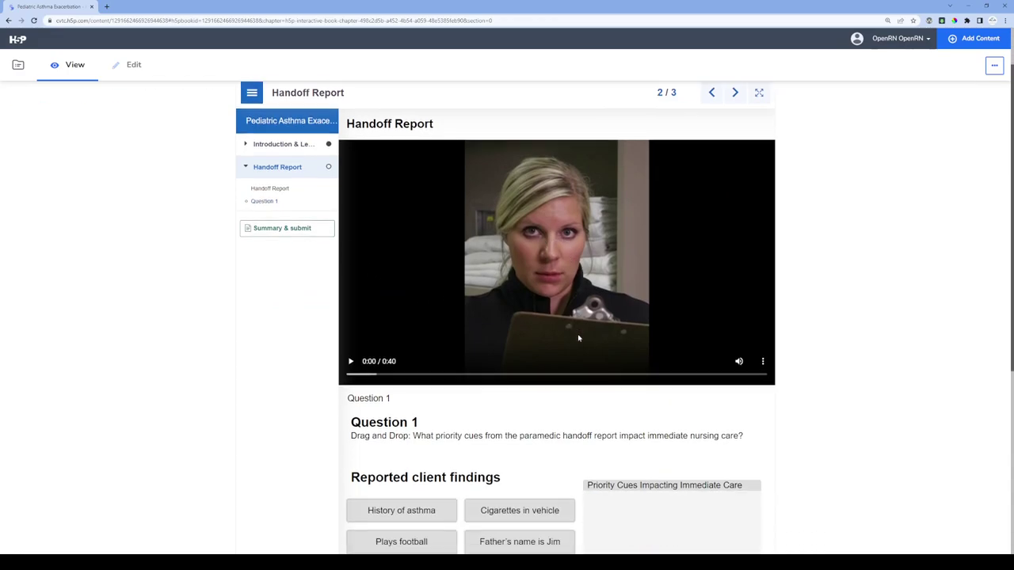
pyautogui.scroll(-3, 414, 395)
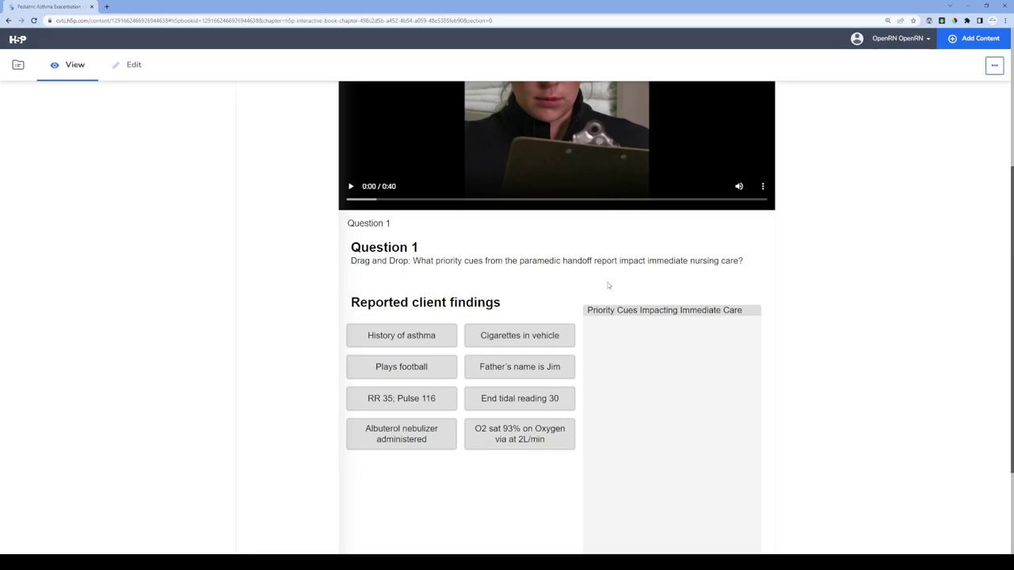
pyautogui.scroll(-3, 609, 285)
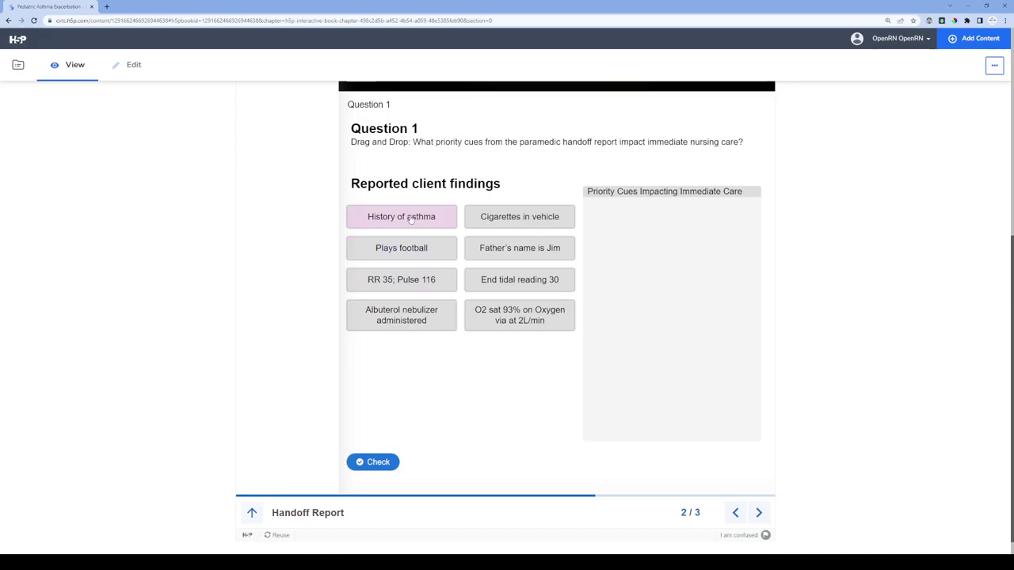
pyautogui.moveTo(400, 218); pyautogui.dragTo(662, 239)
pyautogui.moveTo(409, 278); pyautogui.dragTo(600, 256)
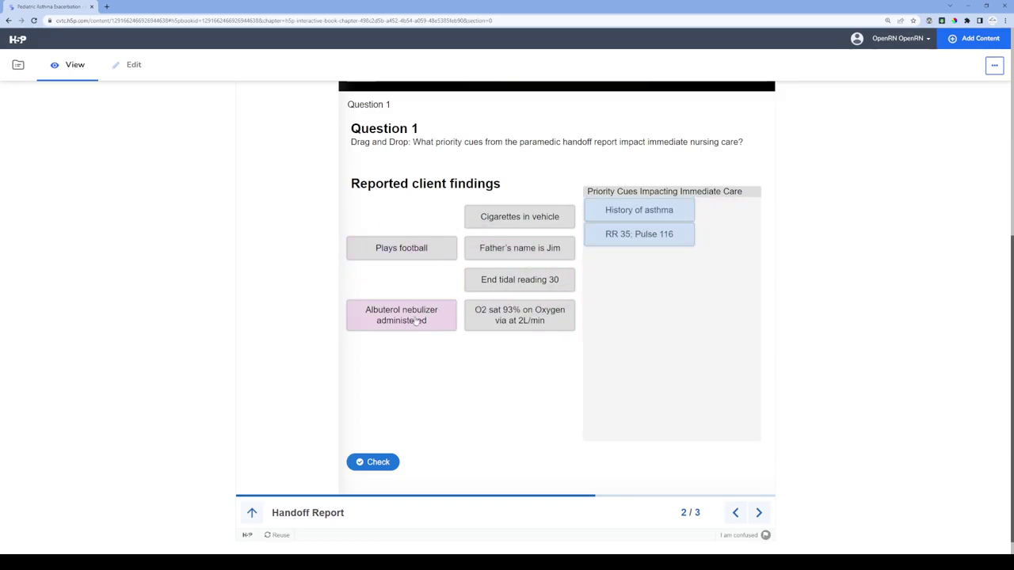
pyautogui.moveTo(401, 317); pyautogui.dragTo(660, 296)
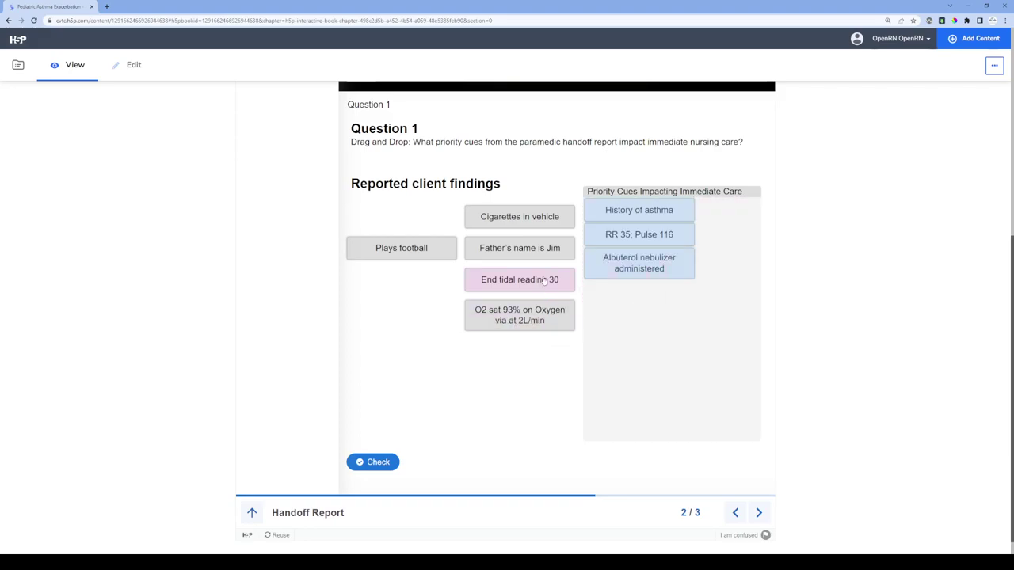
pyautogui.moveTo(552, 304); pyautogui.dragTo(667, 318)
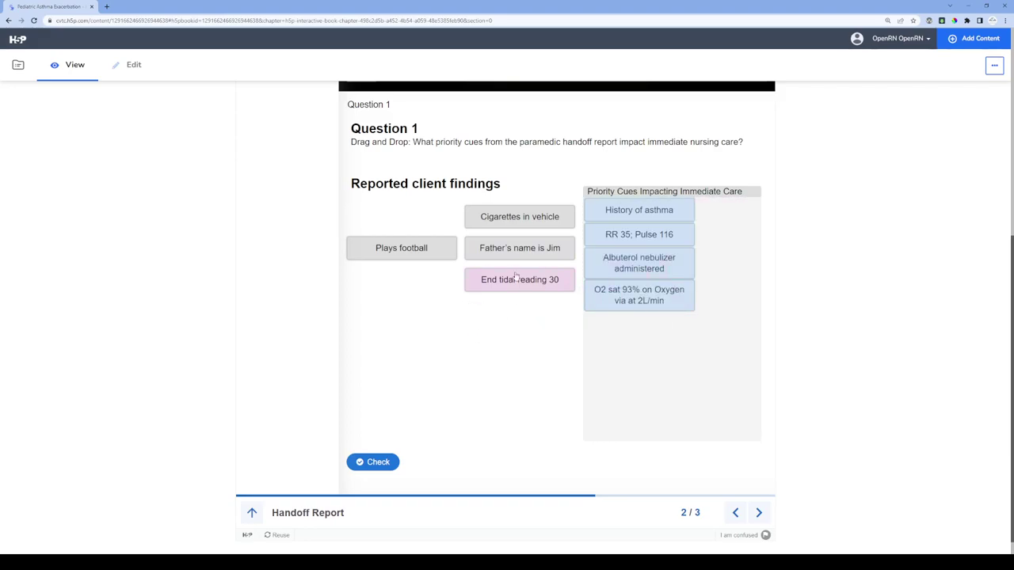
pyautogui.moveTo(503, 287); pyautogui.dragTo(645, 347)
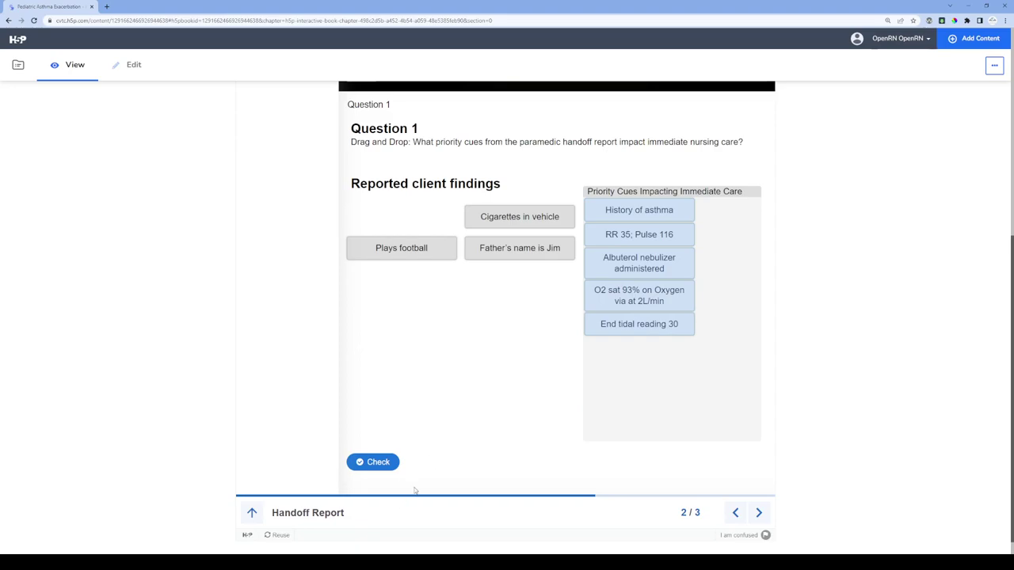
pyautogui.click(374, 462)
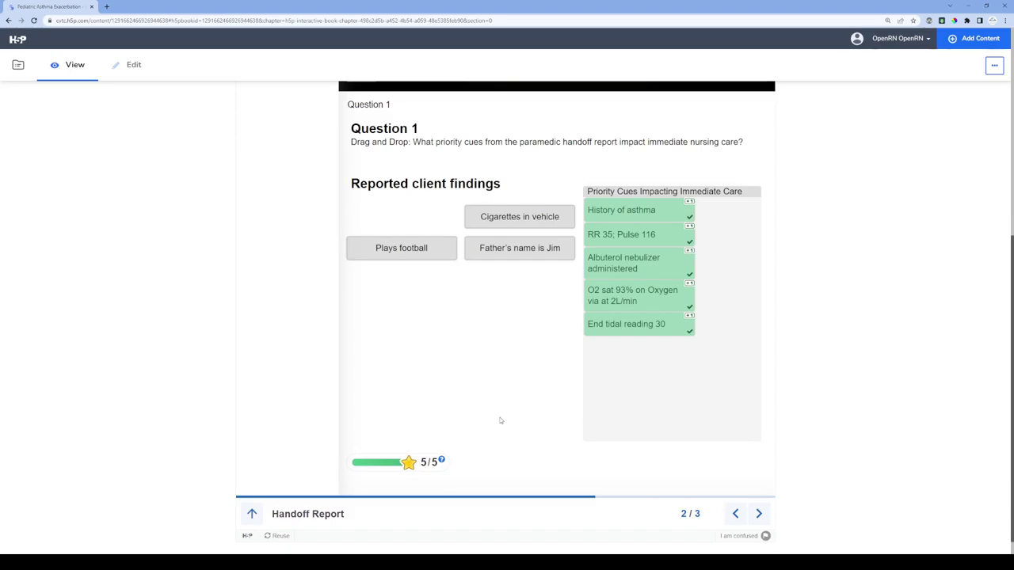
# Reload the book and go back to Question 1 on the Handoff Report page for a fresh attempt.
pyautogui.scroll(1, 505, 417)
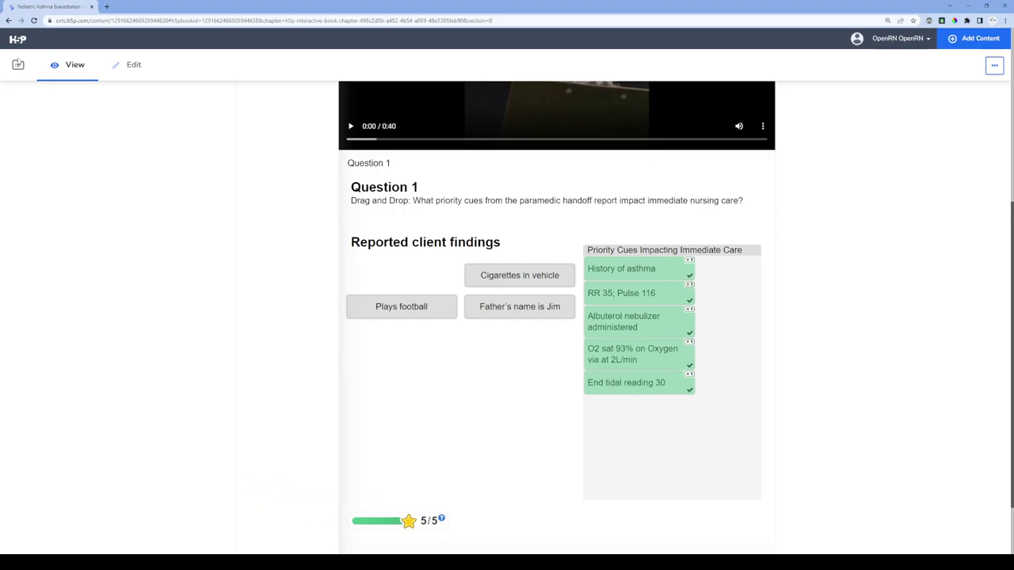
pyautogui.click(33, 19)
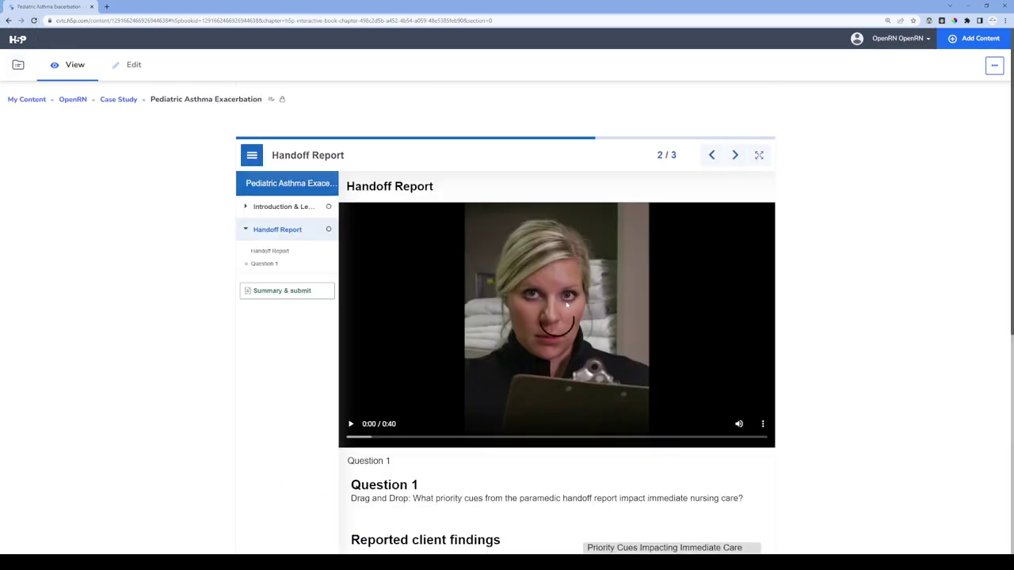
pyautogui.click(269, 267)
pyautogui.scroll(1, 313, 351)
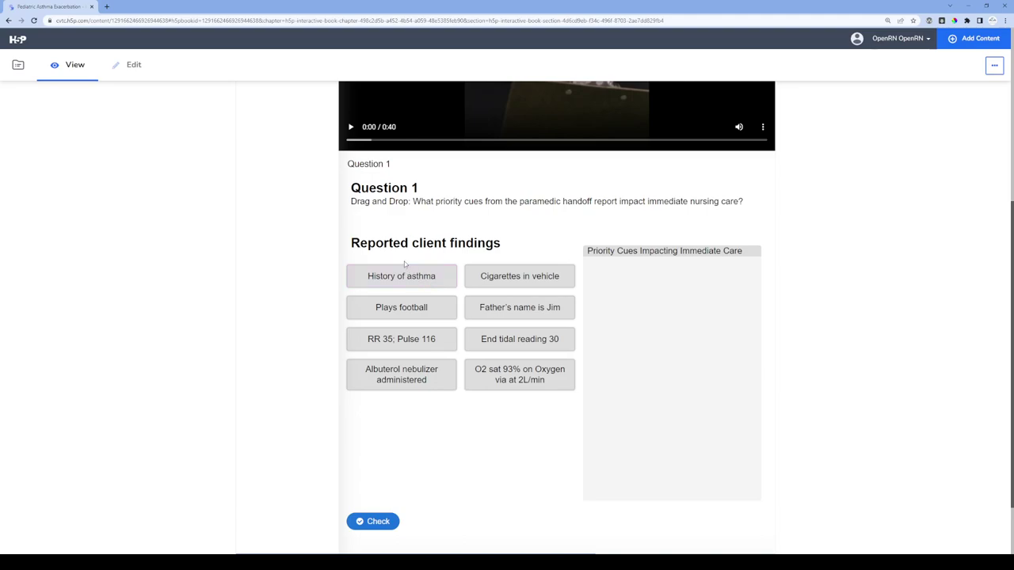
# Place History of asthma, Plays football, RR 35; Pulse 116 and Cigarettes in vehicle in the drop zone, check the answers, and retry the question.
pyautogui.moveTo(401, 278); pyautogui.dragTo(624, 309)
pyautogui.moveTo(422, 316); pyautogui.dragTo(654, 325)
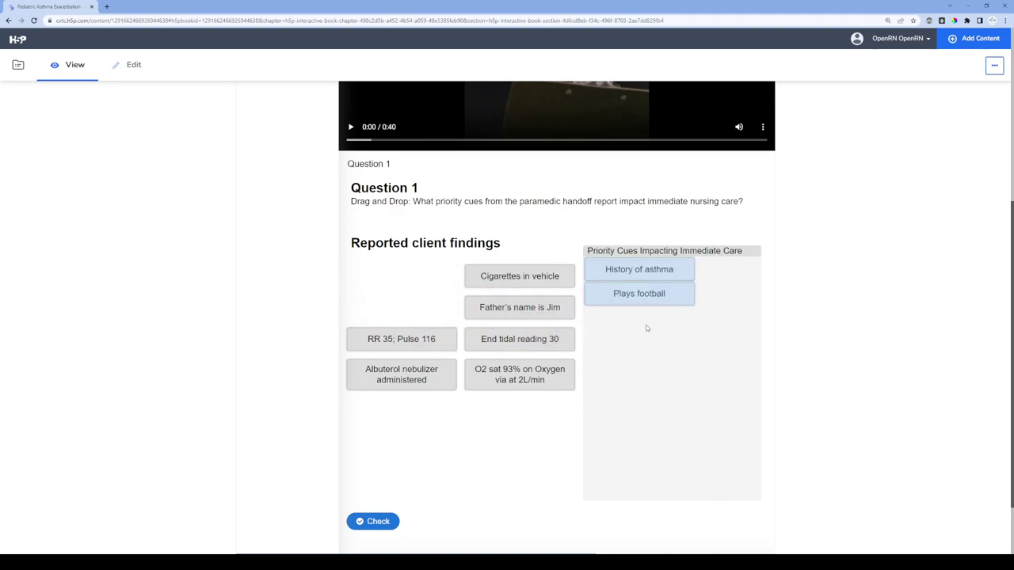
pyautogui.moveTo(409, 349); pyautogui.dragTo(658, 356)
pyautogui.moveTo(525, 277); pyautogui.dragTo(693, 379)
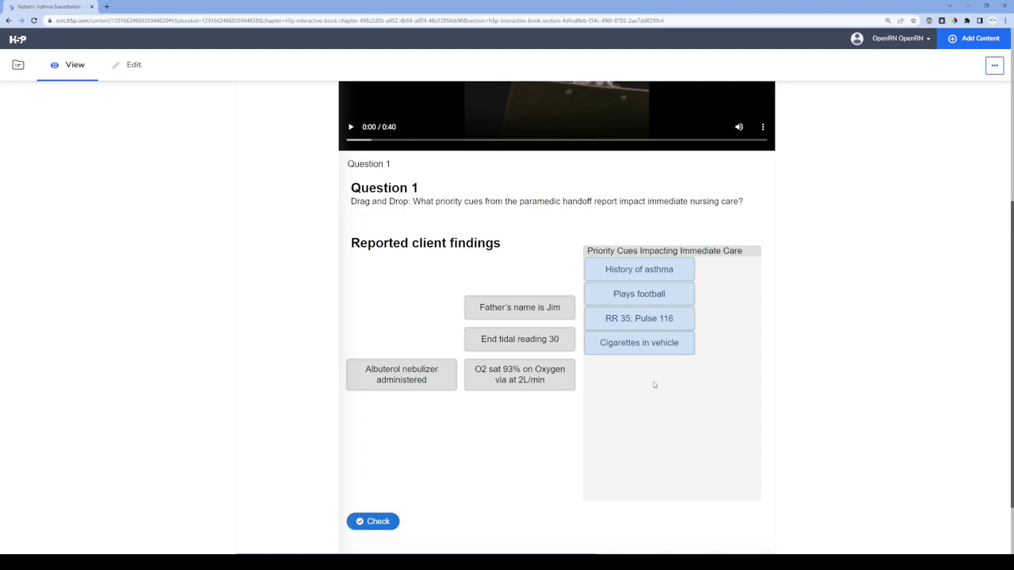
pyautogui.scroll(-1, 700, 394)
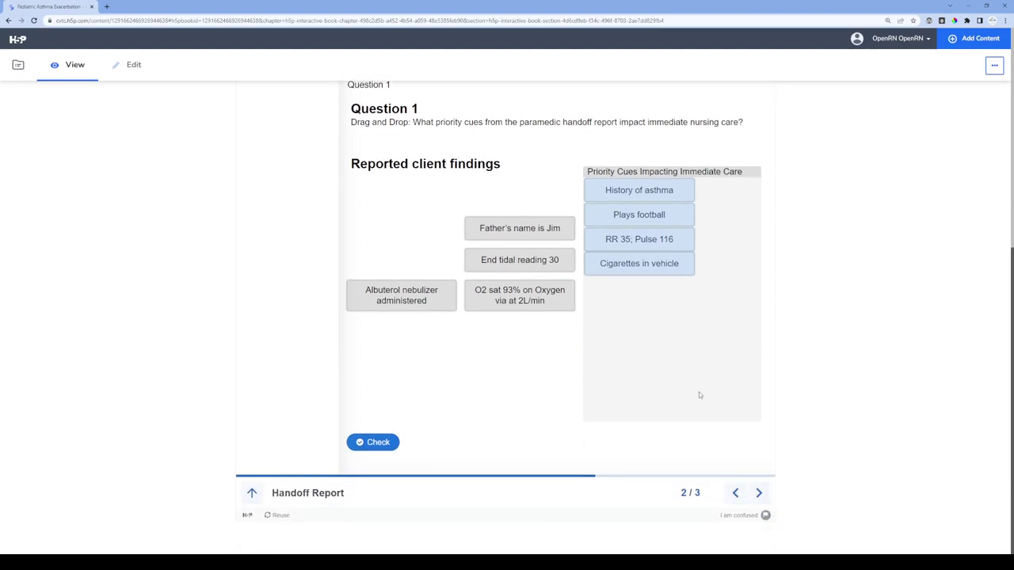
pyautogui.click(385, 445)
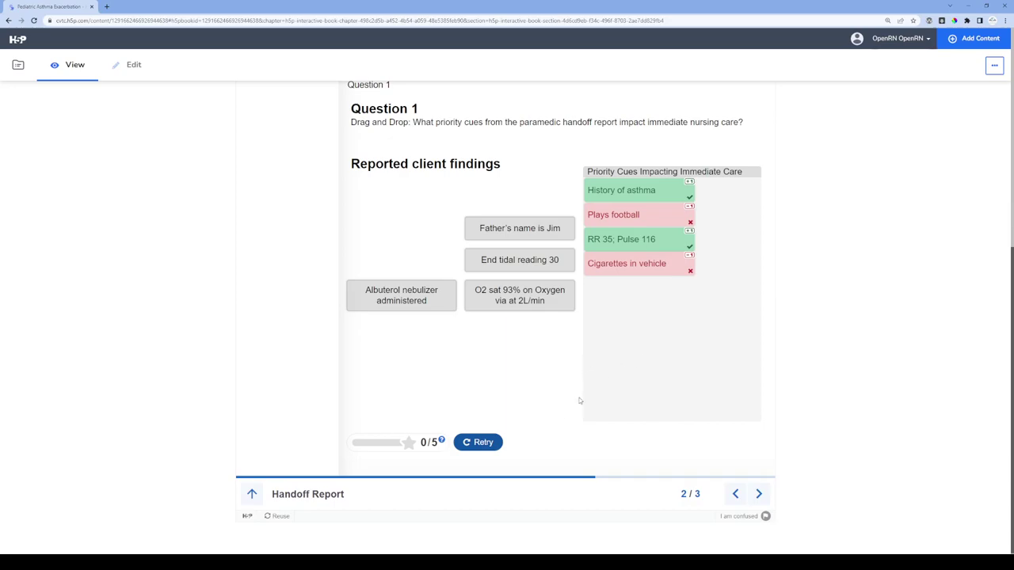
pyautogui.click(476, 445)
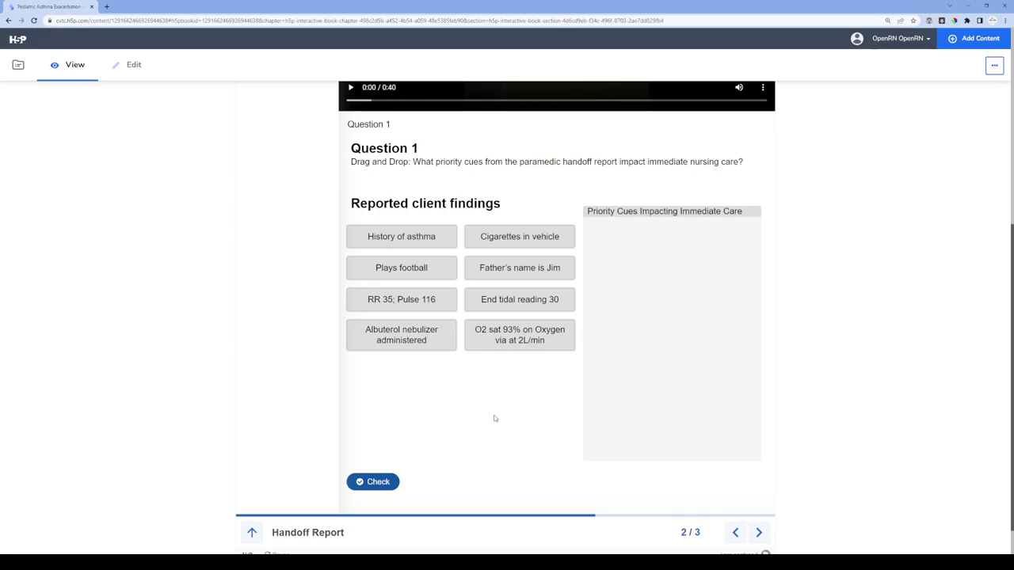
# Reopen the book for editing, go to its Handoff Report page, collapse the header and video sections, and show Question 1's task.
pyautogui.scroll(5, 881, 333)
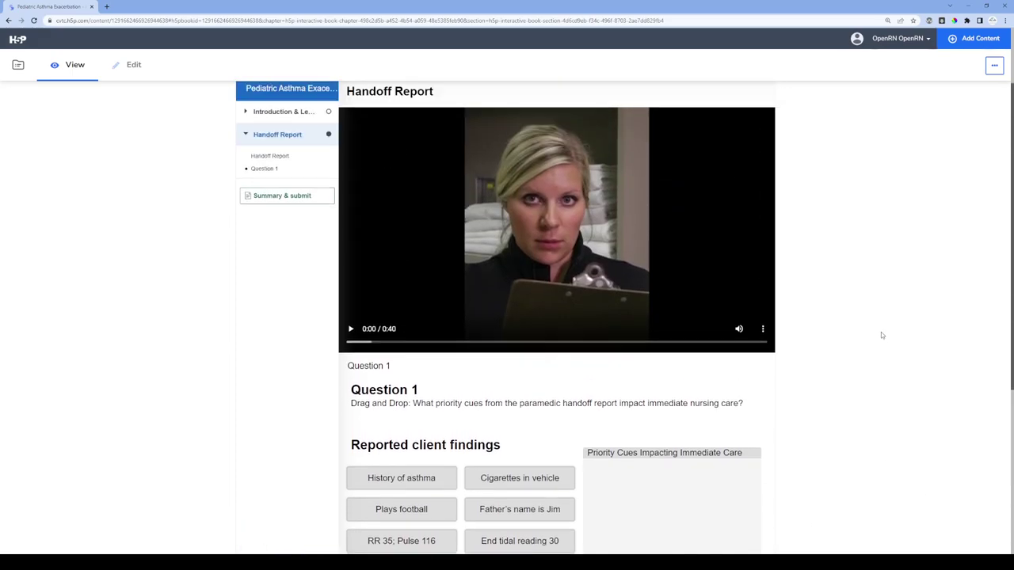
pyautogui.click(134, 65)
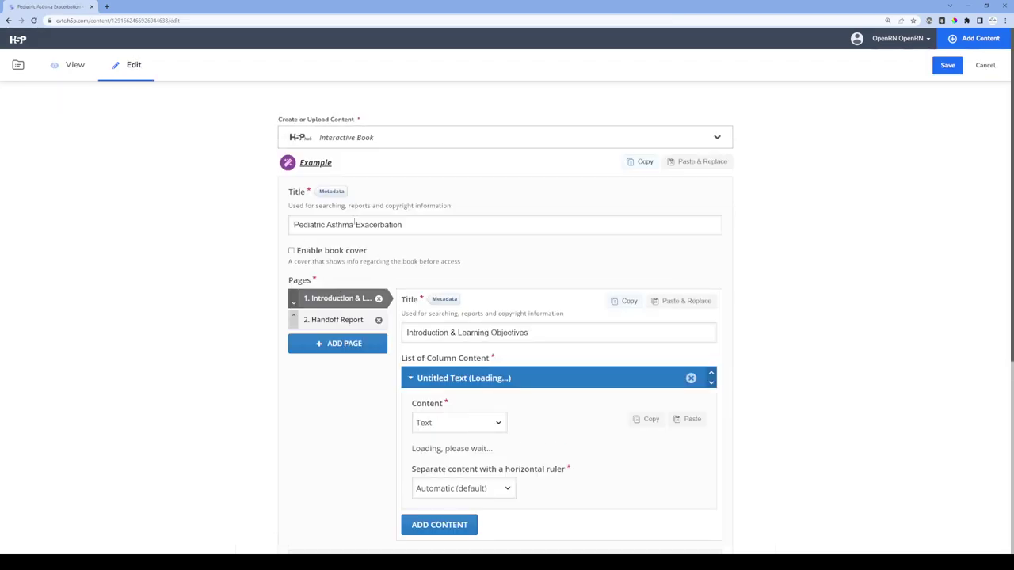
pyautogui.click(332, 320)
pyautogui.scroll(-3, 592, 362)
pyautogui.click(491, 143)
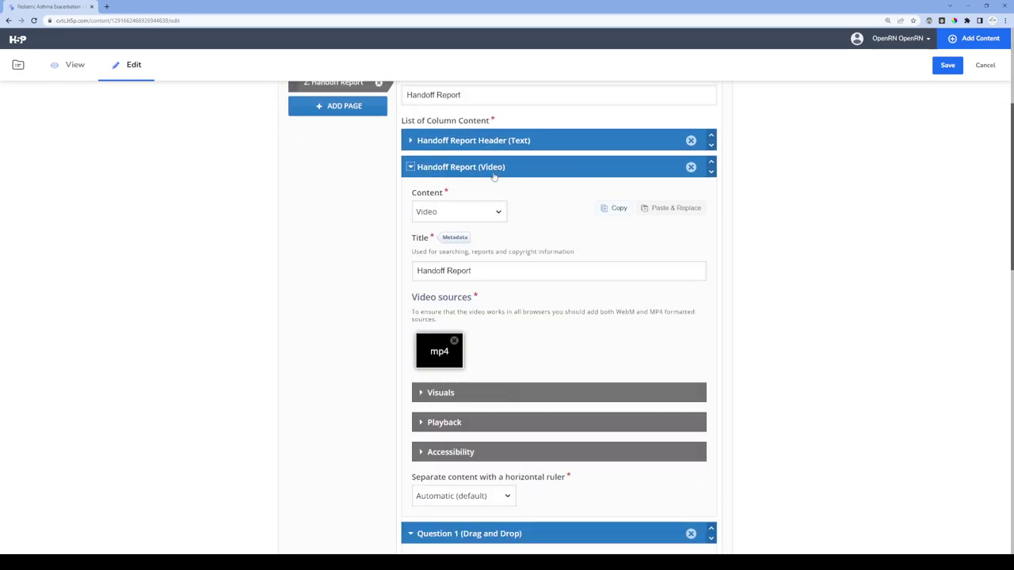
pyautogui.click(492, 166)
pyautogui.scroll(-1, 516, 238)
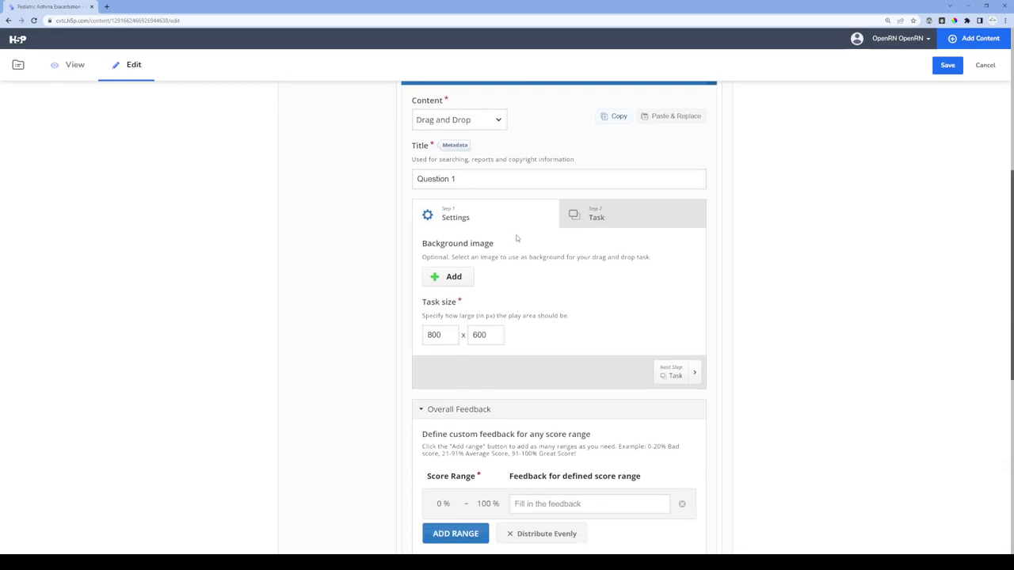
pyautogui.scroll(1, 516, 238)
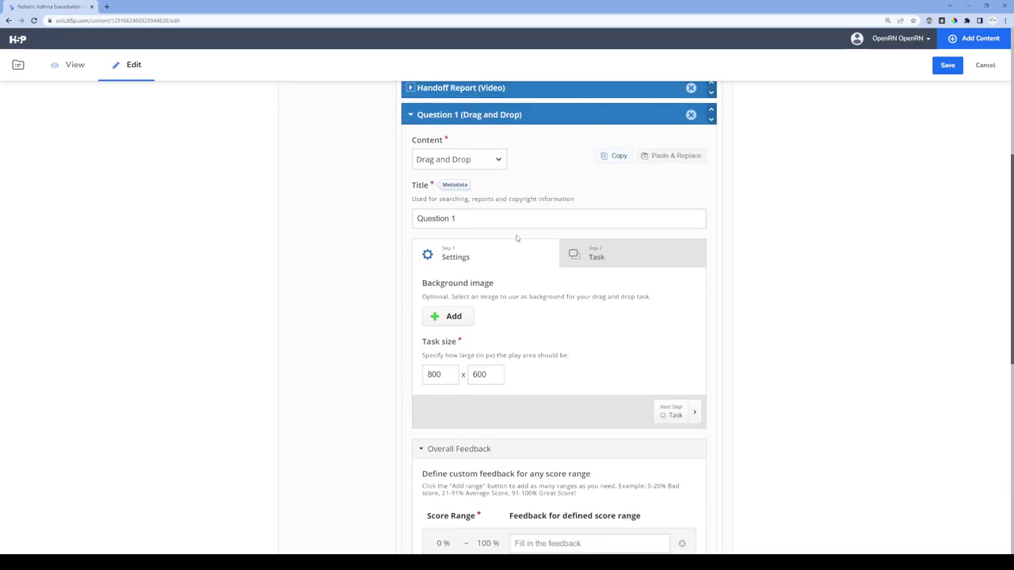
pyautogui.click(615, 261)
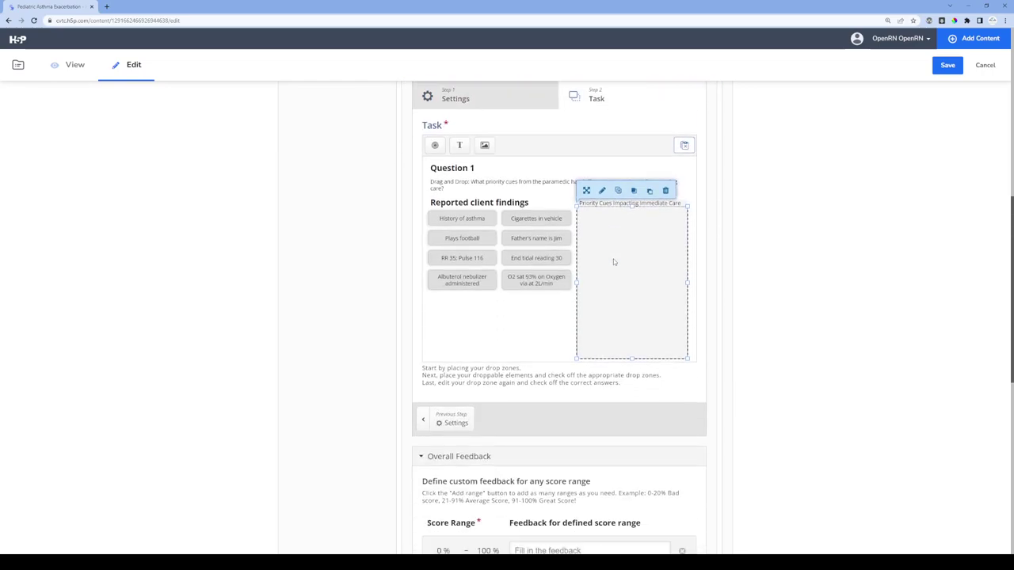
pyautogui.scroll(1, 611, 265)
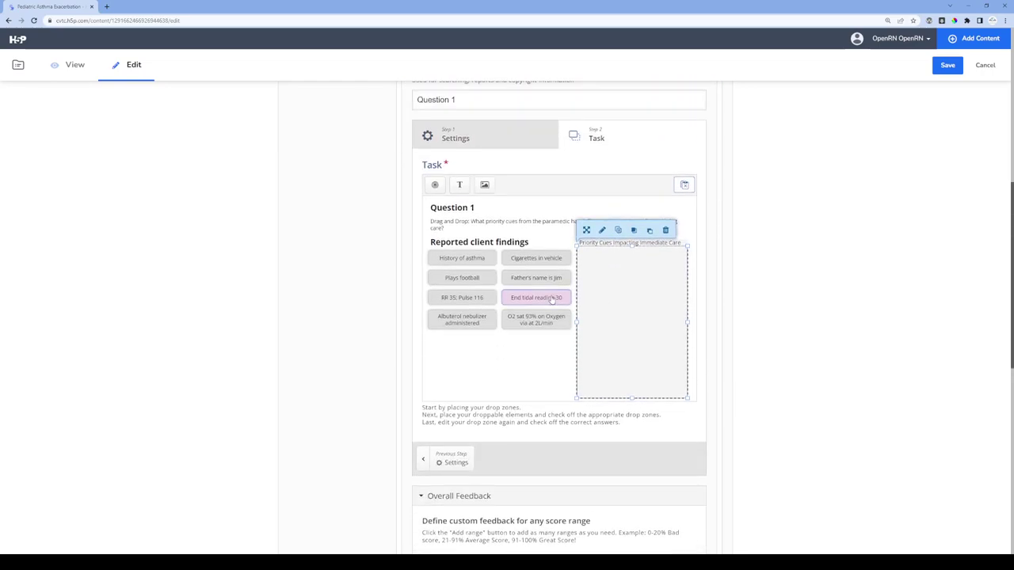
pyautogui.click(478, 139)
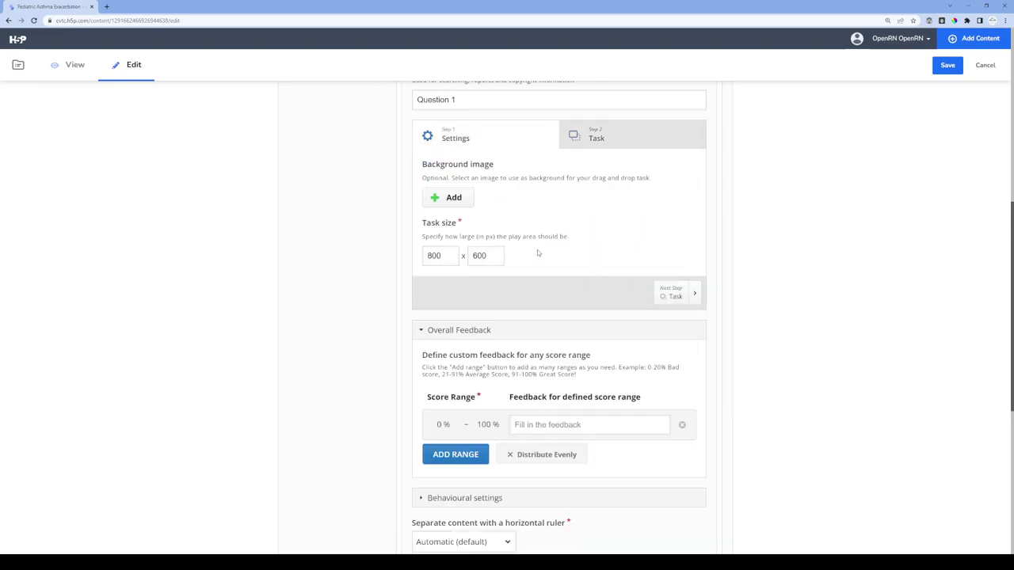
pyautogui.scroll(1, 555, 206)
pyautogui.click(584, 178)
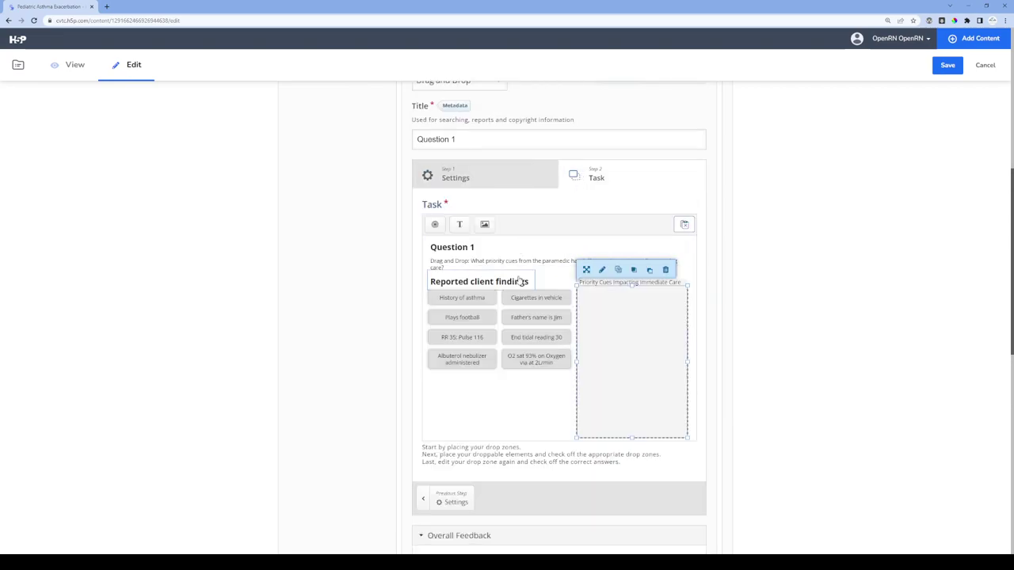
pyautogui.scroll(-4, 526, 309)
pyautogui.scroll(4, 517, 320)
pyautogui.scroll(-6, 518, 320)
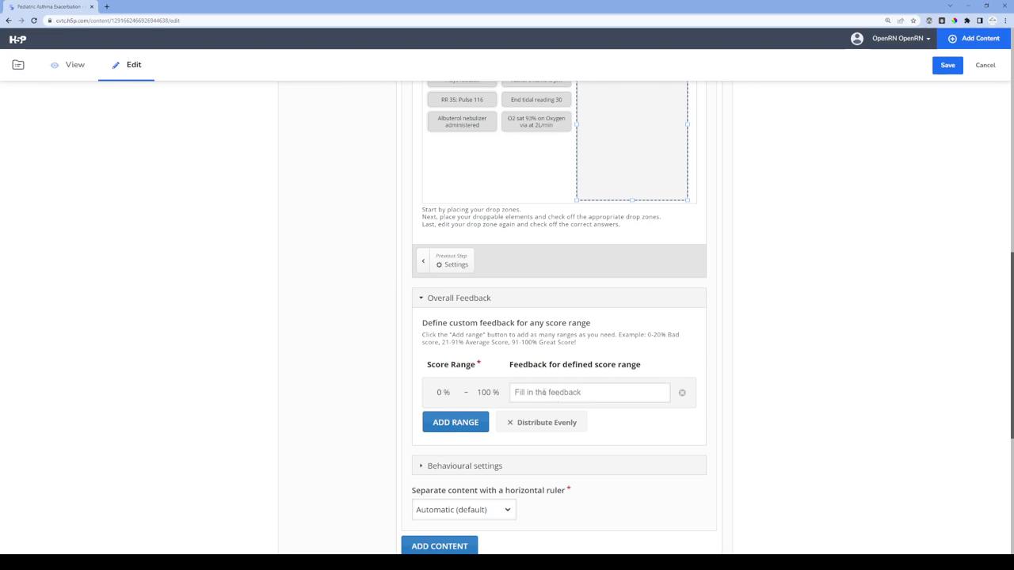
pyautogui.click(568, 392)
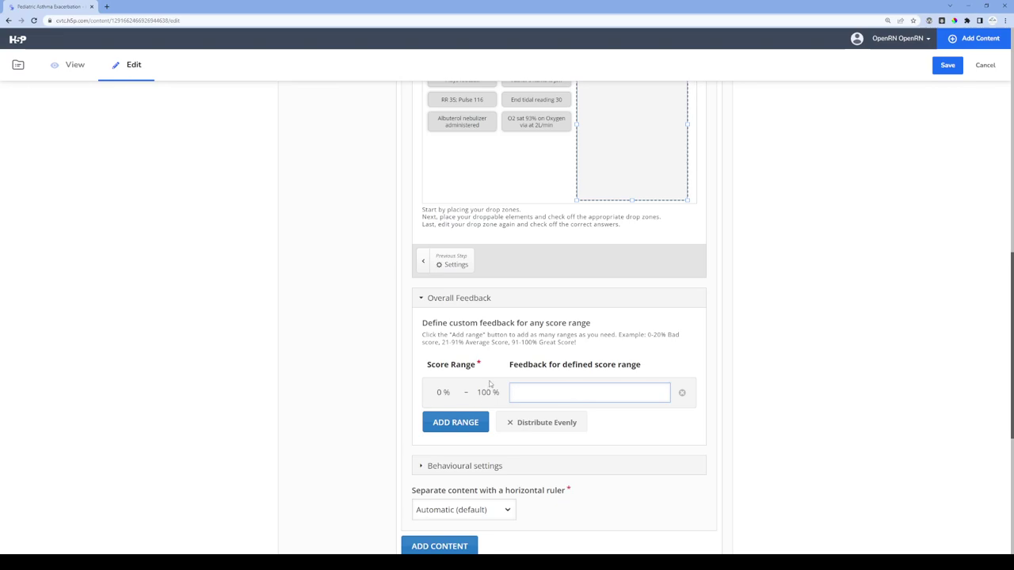
pyautogui.click(464, 421)
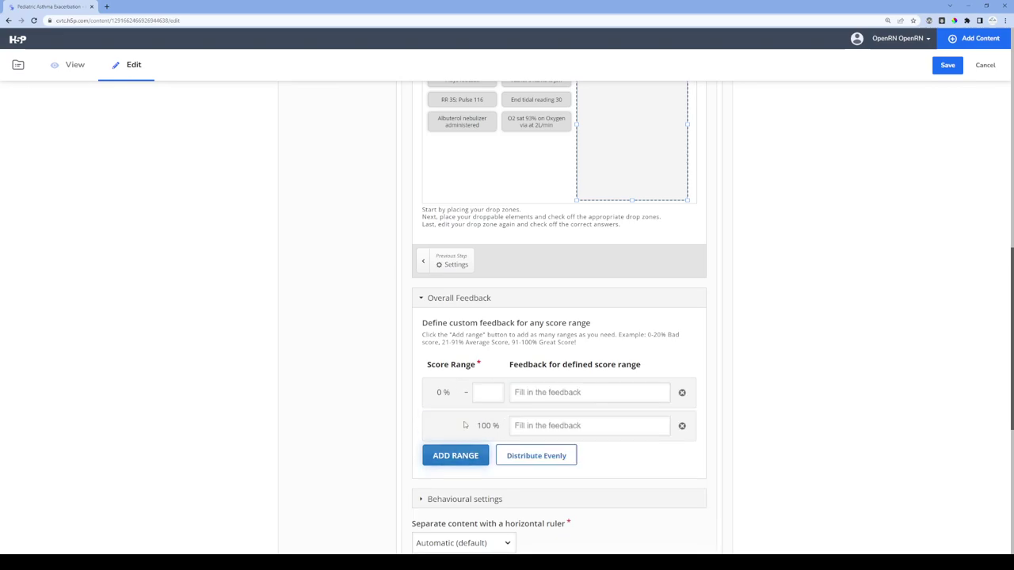
pyautogui.click(475, 392)
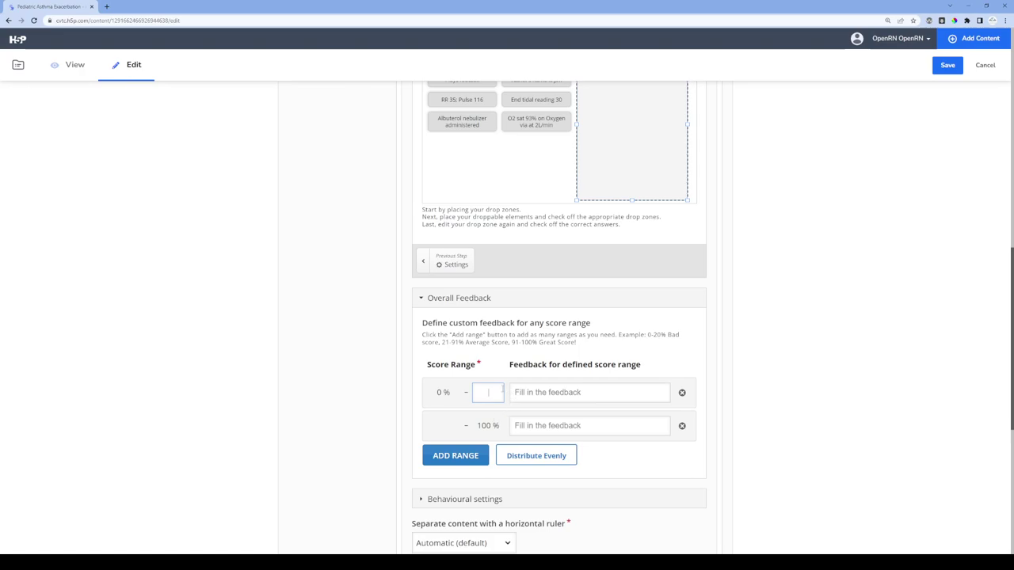
pyautogui.click(448, 389)
pyautogui.click(481, 392)
pyautogui.click(365, 409)
pyautogui.click(682, 425)
pyautogui.click(563, 430)
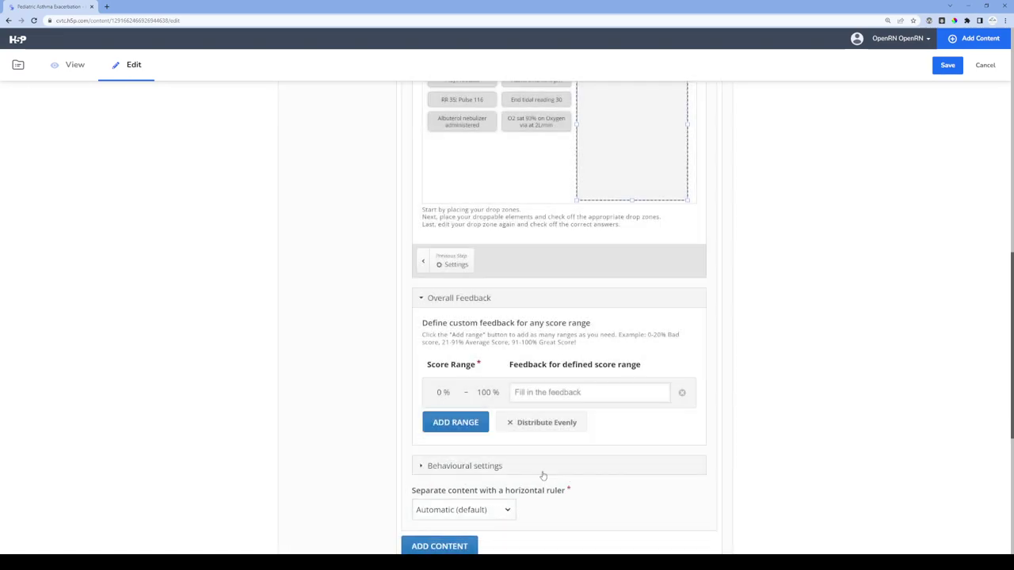
# Paste the copied feedback beginning "Patient is likely experiencing" as Question 1's overall feedback for the 0–100% score range.
pyautogui.click(565, 394)
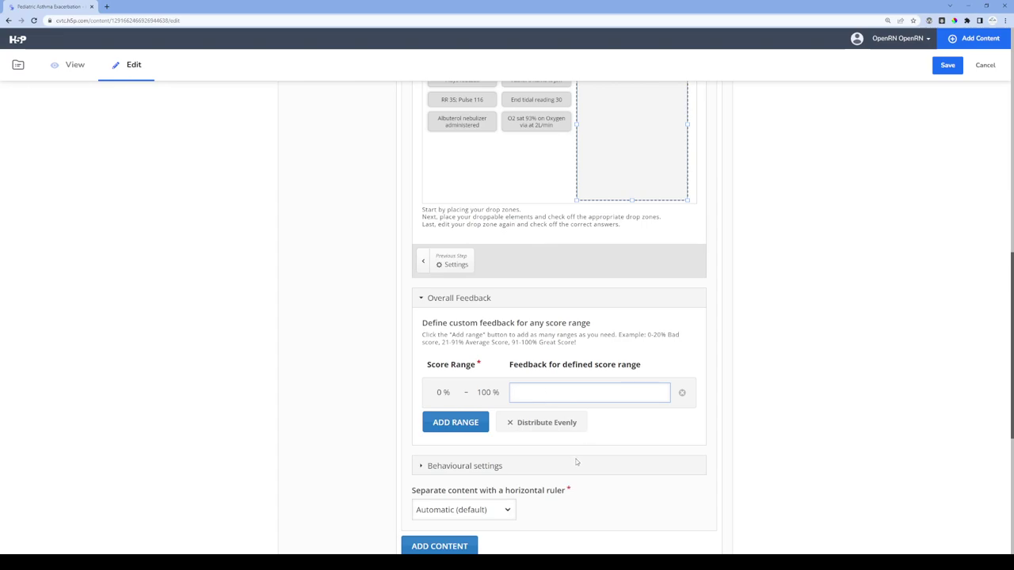
pyautogui.hotkey('ctrl', 'v')
pyautogui.click(665, 443)
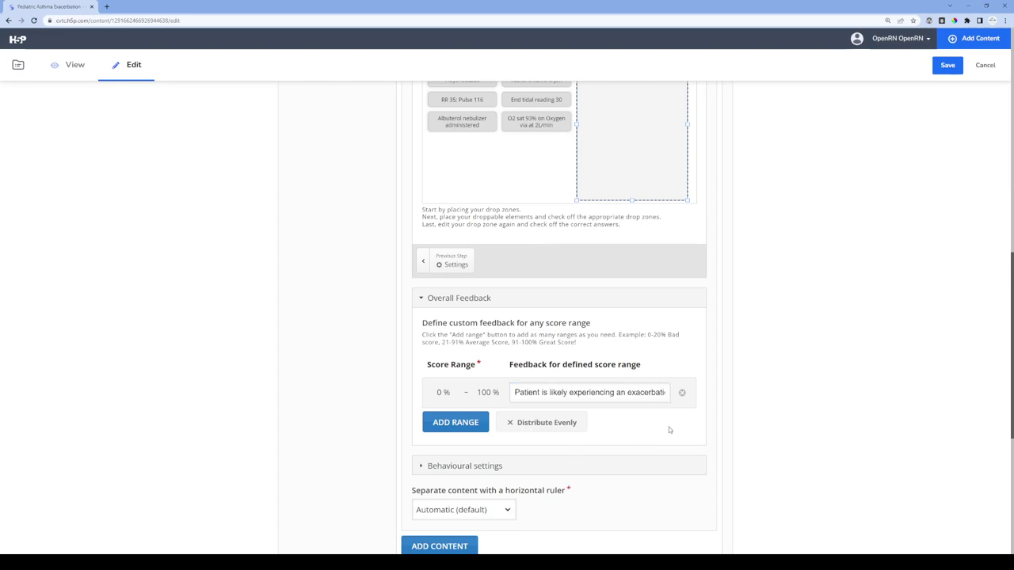
# Add a second score range to Question 1's overall feedback and end the first range at 99%.
pyautogui.click(455, 422)
pyautogui.click(491, 391)
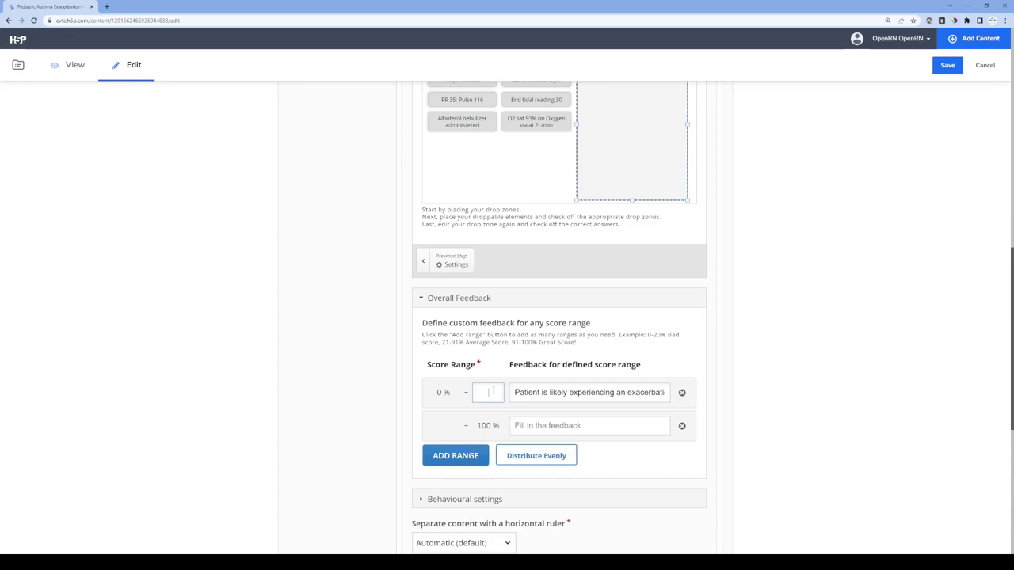
pyautogui.write('99')
pyautogui.click(447, 428)
# Clear the pasted feedback text from the 0–99% score range.
pyautogui.click(529, 400)
pyautogui.hotkey('ctrl', 'a')
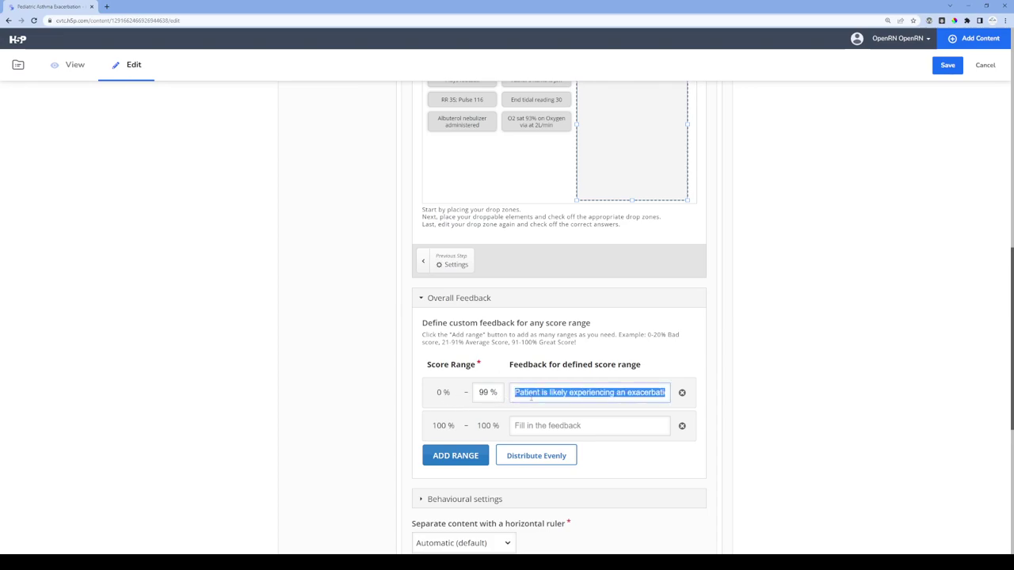
pyautogui.press('BackSpace')
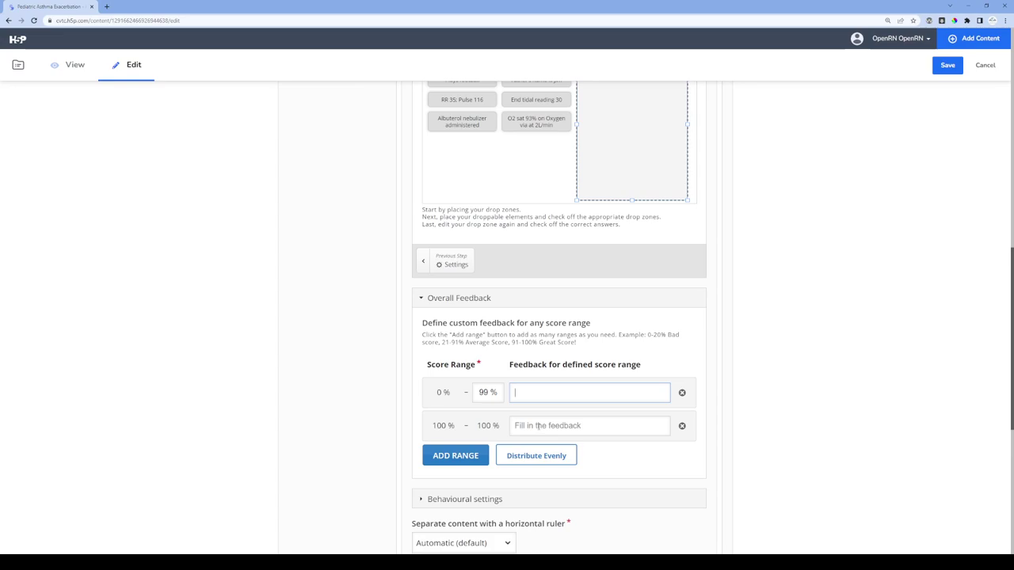
# Set Question 1's 0–99% feedback to "Review the handoff report and try again!" and paste the copied "Patient is likely experiencing" feedback for 100%.
pyautogui.write('Review the handoff report and try again!')
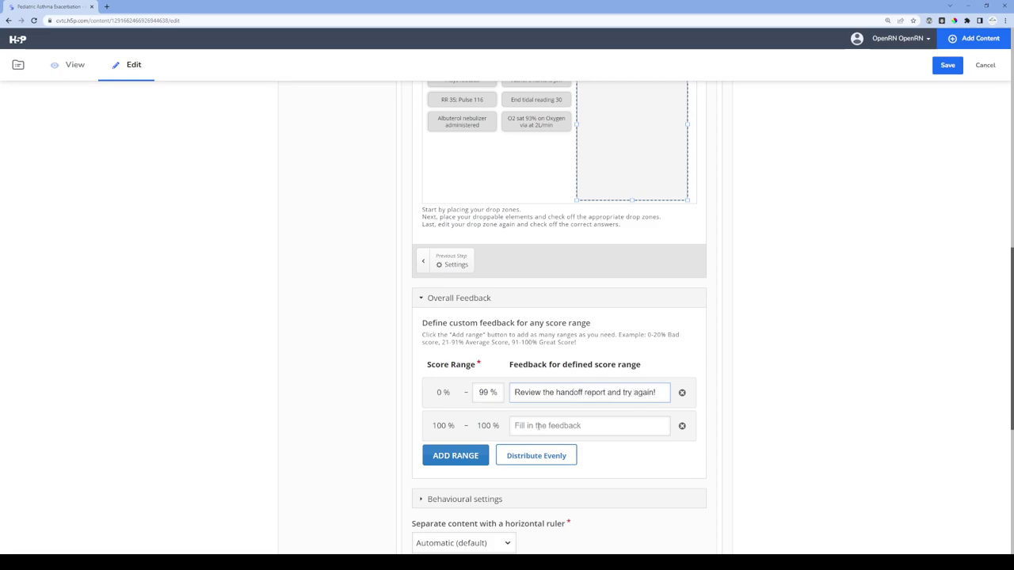
pyautogui.click(545, 431)
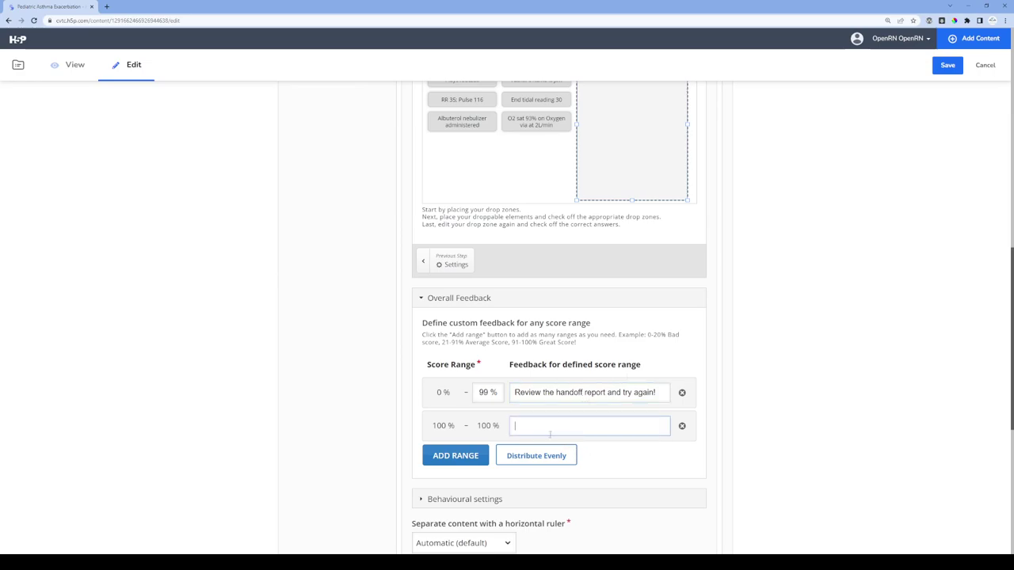
pyautogui.hotkey('ctrl', 'v')
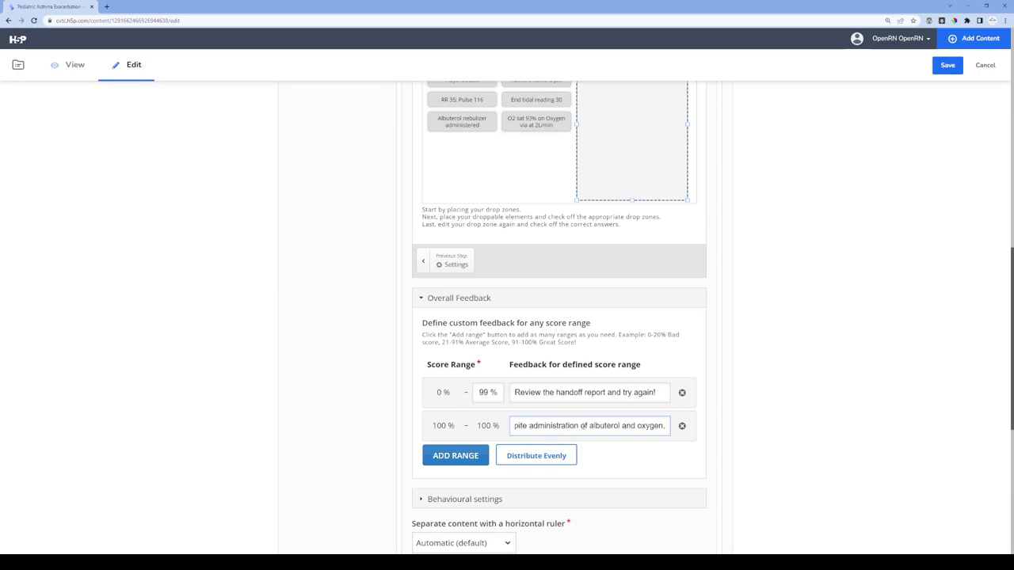
pyautogui.click(721, 446)
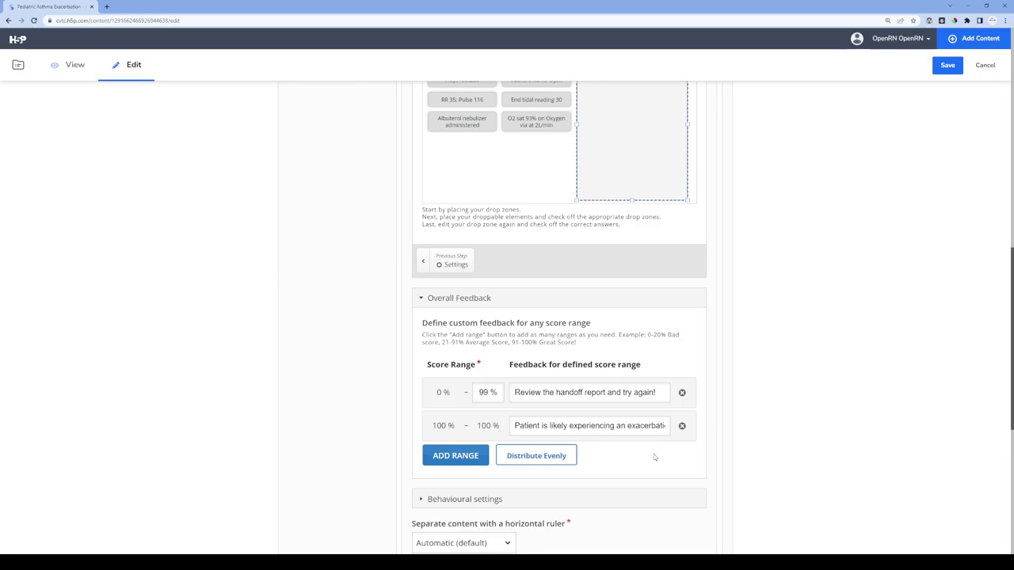
# Save the Pediatric Asthma Exacerbation book and view its Handoff Report page.
pyautogui.scroll(-1, 610, 446)
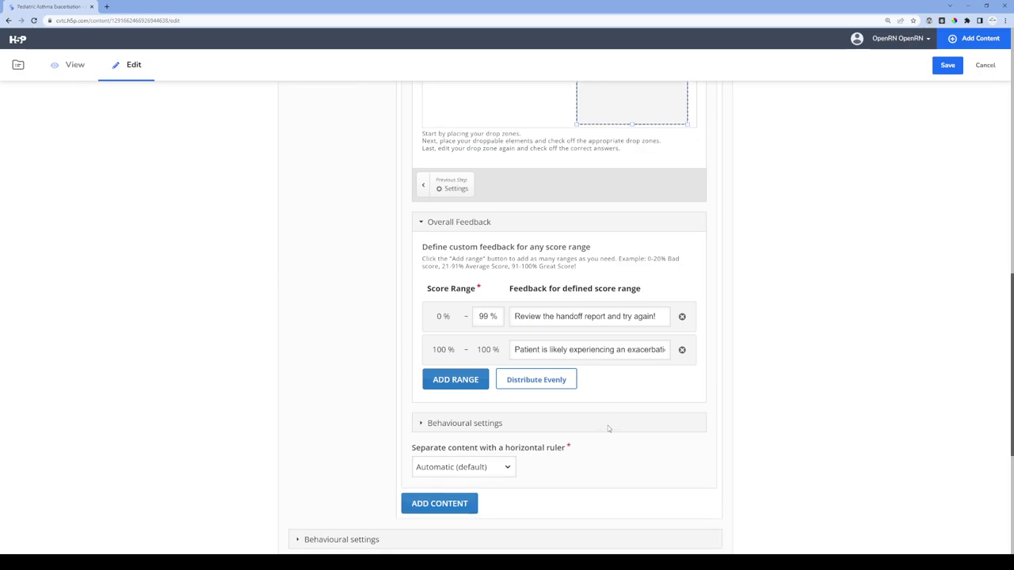
pyautogui.click(948, 67)
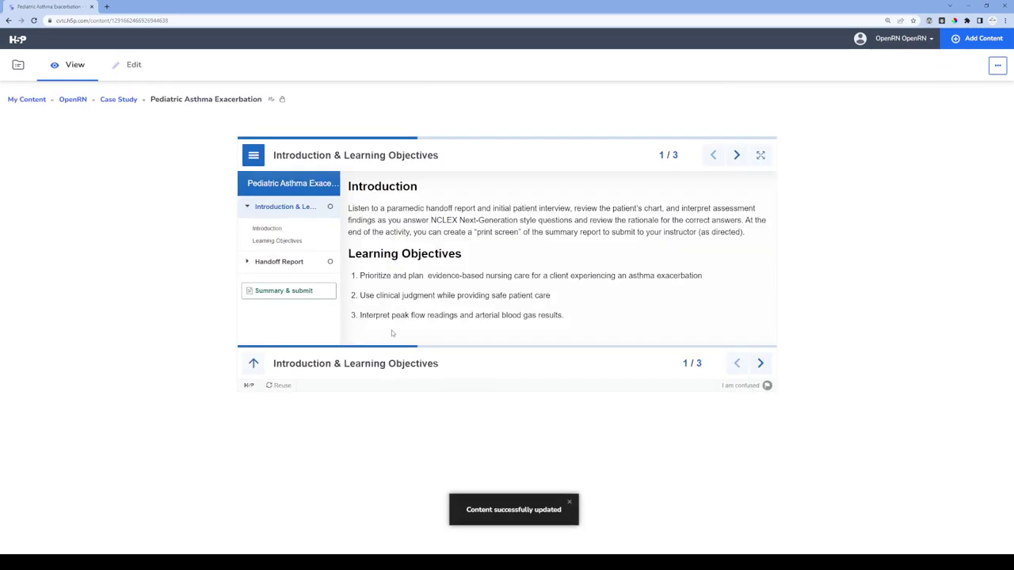
pyautogui.click(268, 260)
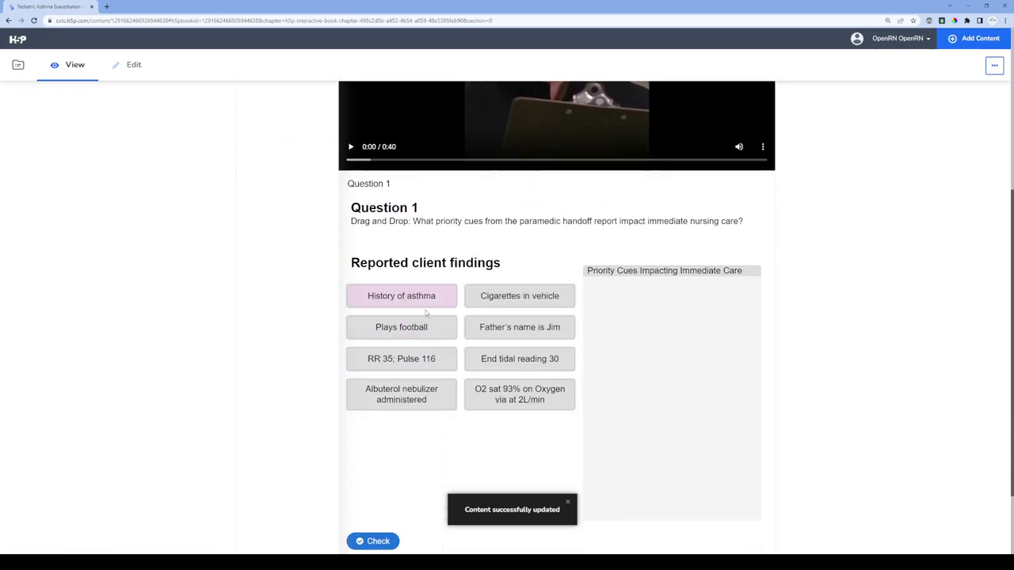
# Test Question 1's low-score feedback by placing only "Plays football" in the Priority Cues Impacting Immediate Care zone and checking the answer.
pyautogui.moveTo(405, 323); pyautogui.dragTo(645, 341)
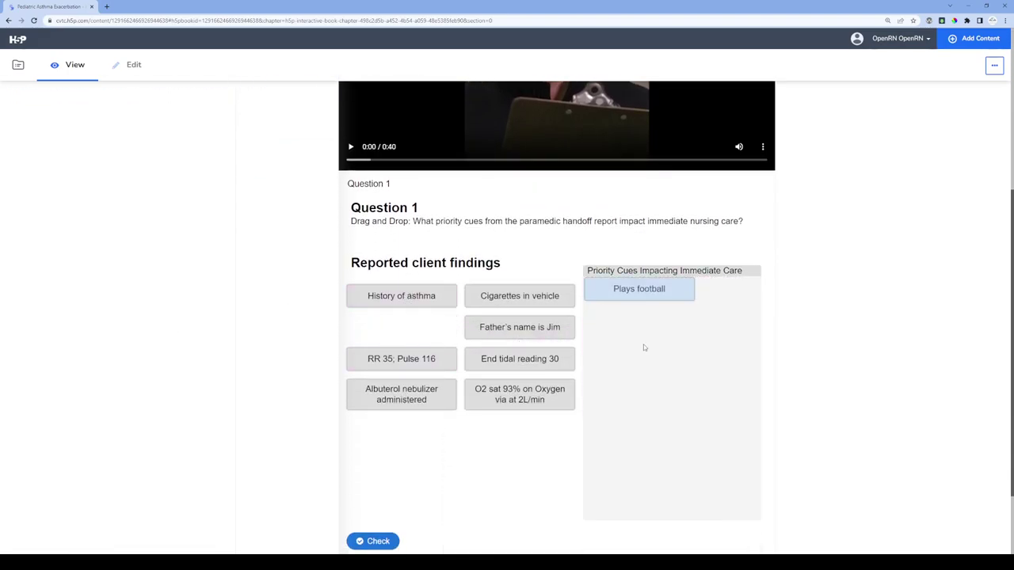
pyautogui.click(372, 541)
pyautogui.scroll(-3, 517, 446)
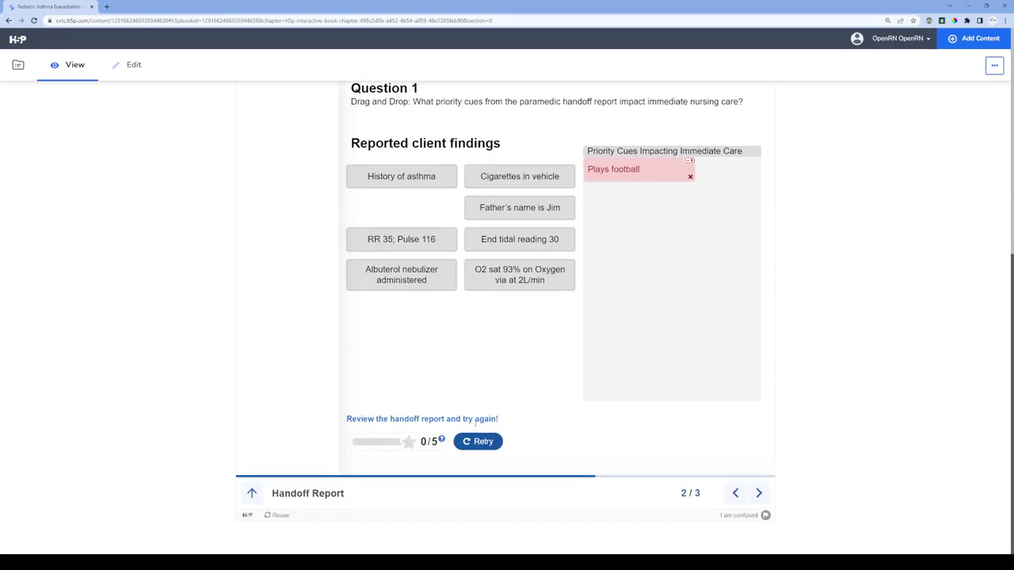
# Retry Question 1 and check History of asthma, RR 35; Pulse 116, Albuterol nebulizer administered, O2 sat 93% and End tidal reading 30 as priority cues.
pyautogui.click(487, 445)
pyautogui.moveTo(401, 276); pyautogui.dragTo(610, 285)
pyautogui.moveTo(400, 339); pyautogui.dragTo(618, 365)
pyautogui.moveTo(412, 382); pyautogui.dragTo(623, 372)
pyautogui.moveTo(511, 377); pyautogui.dragTo(626, 366)
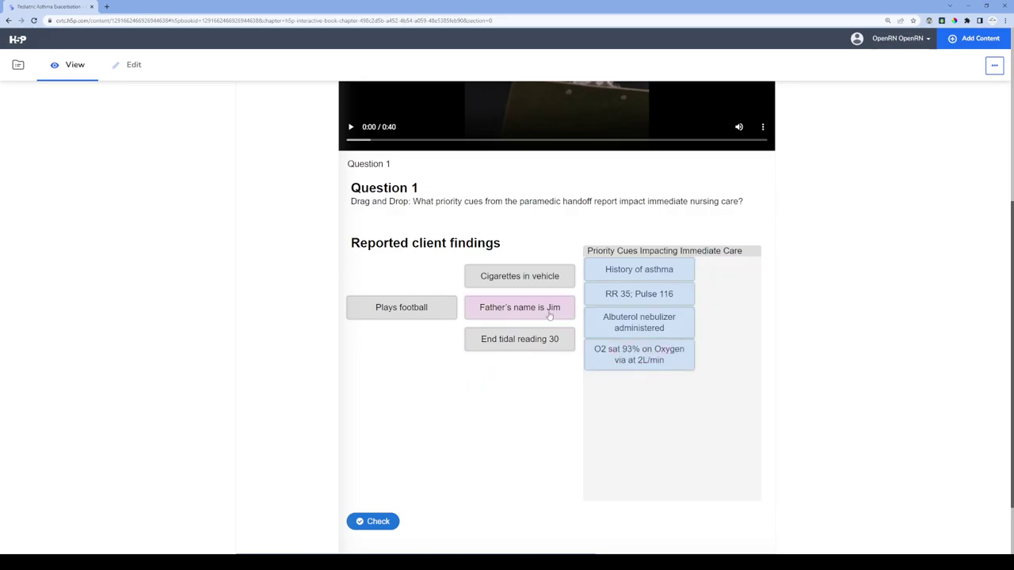
pyautogui.moveTo(528, 347); pyautogui.dragTo(630, 396)
pyautogui.click(373, 522)
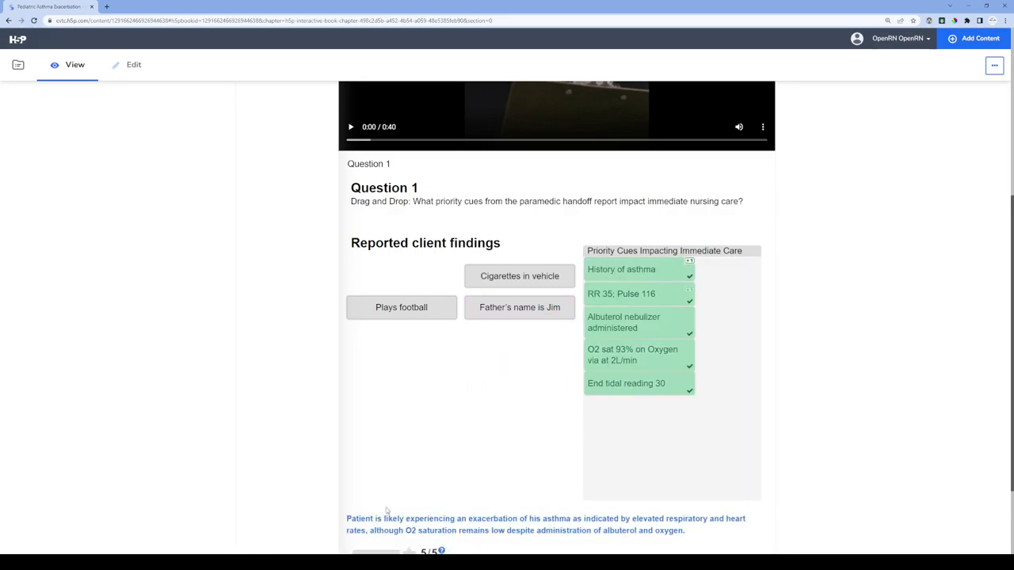
pyautogui.scroll(-2, 411, 450)
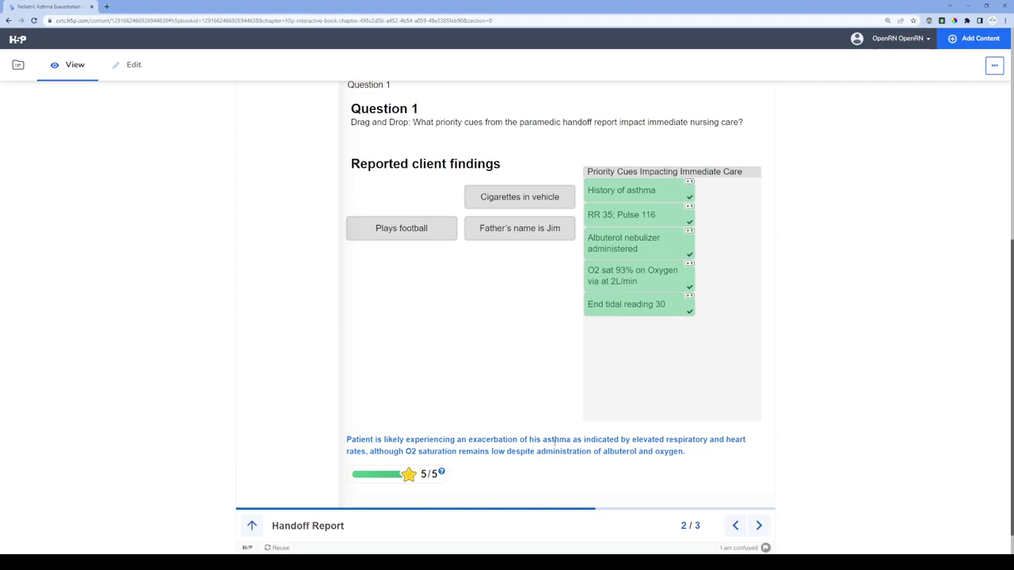
pyautogui.scroll(3, 556, 438)
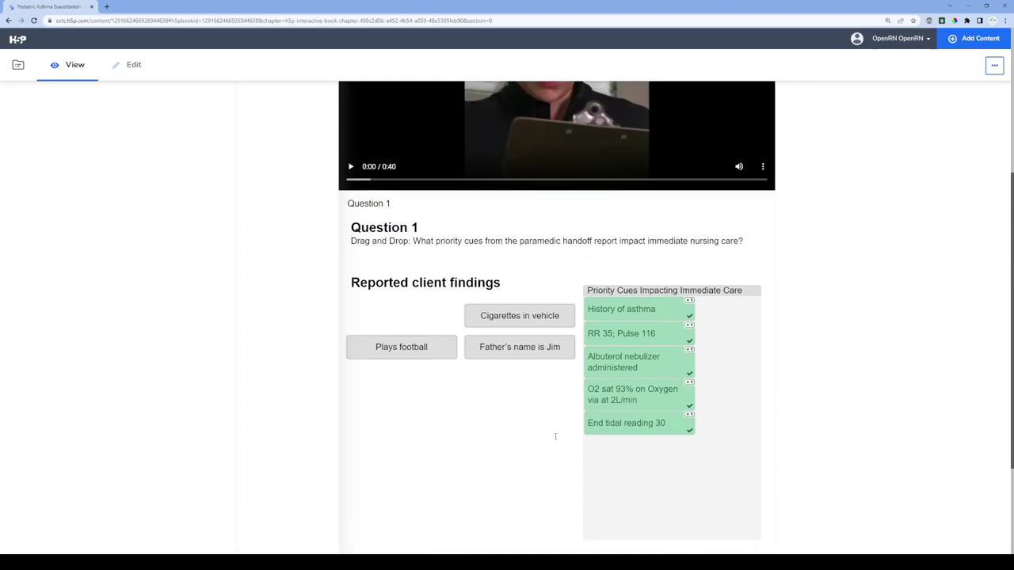
pyautogui.scroll(5, 556, 438)
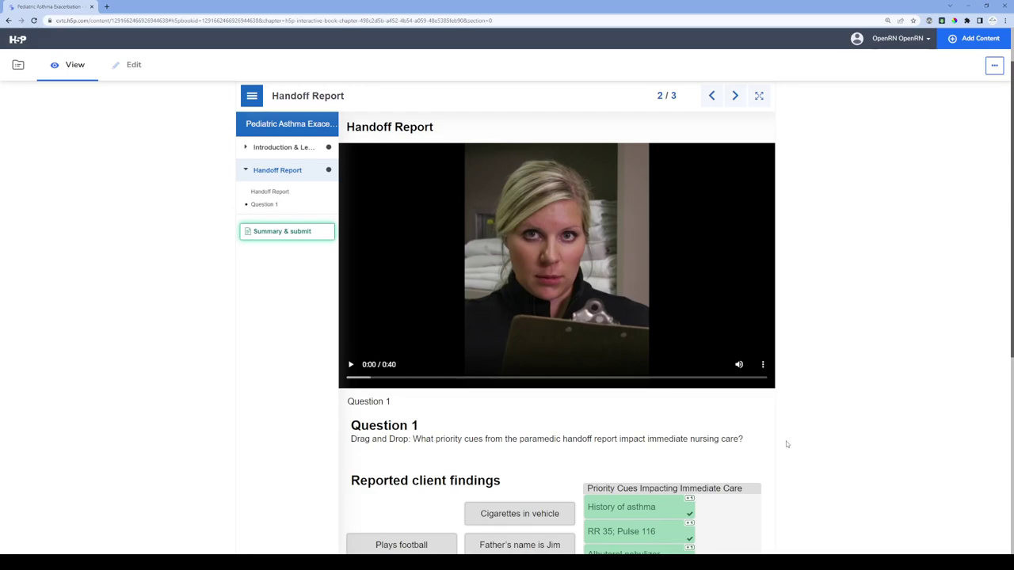
pyautogui.scroll(-1, 787, 444)
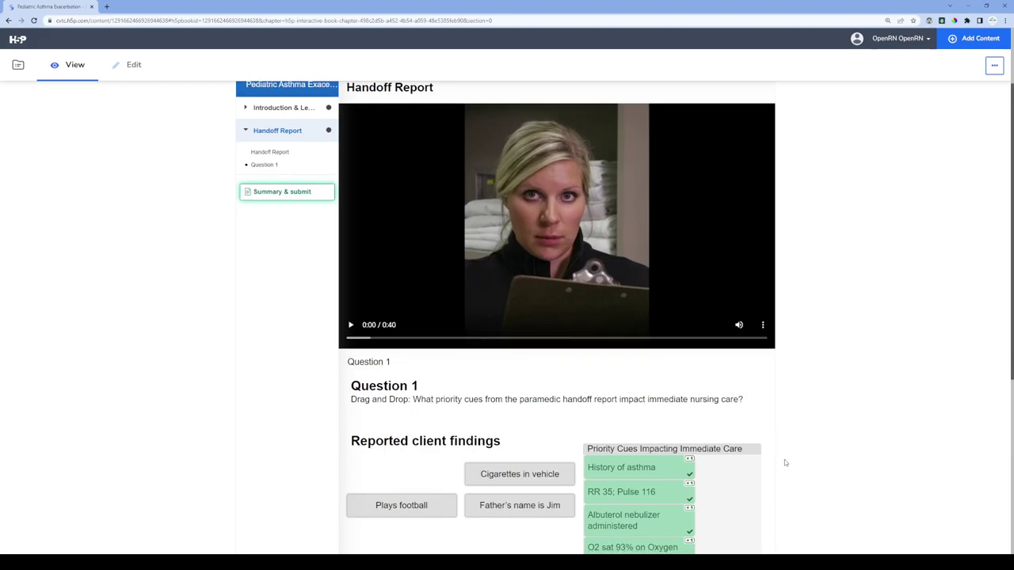